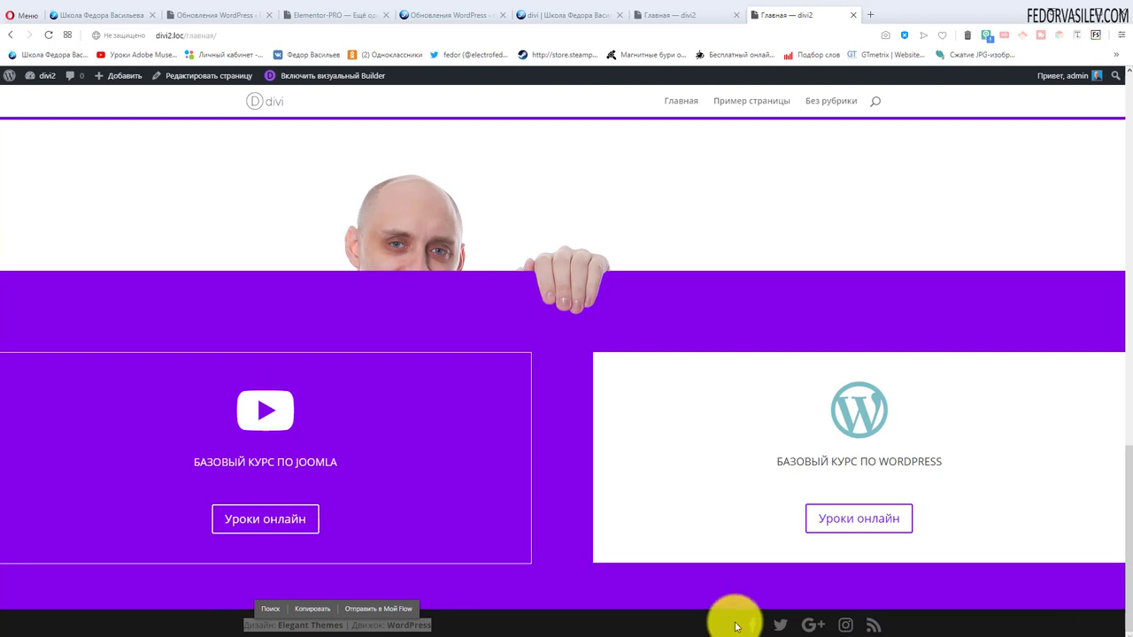
- Turn off the Twitter, Google+ and RSS icons in the Divi theme's general settings, keeping Facebook and Instagram enabled
left_click(727, 626)
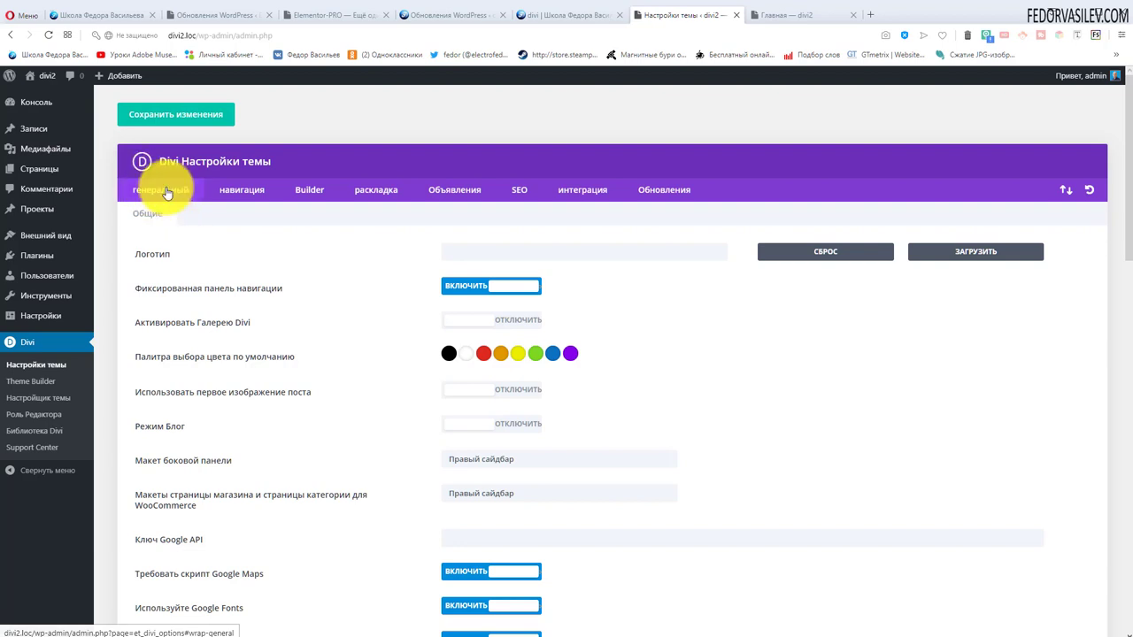
scroll(285, 324, "down", 5)
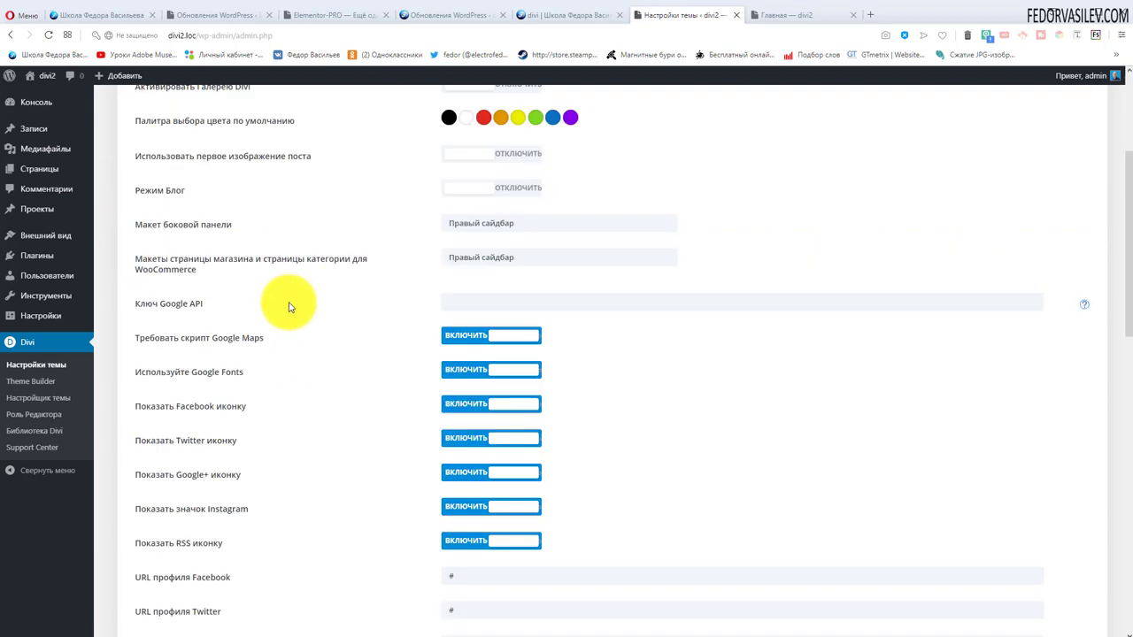
scroll(288, 305, "up", 1)
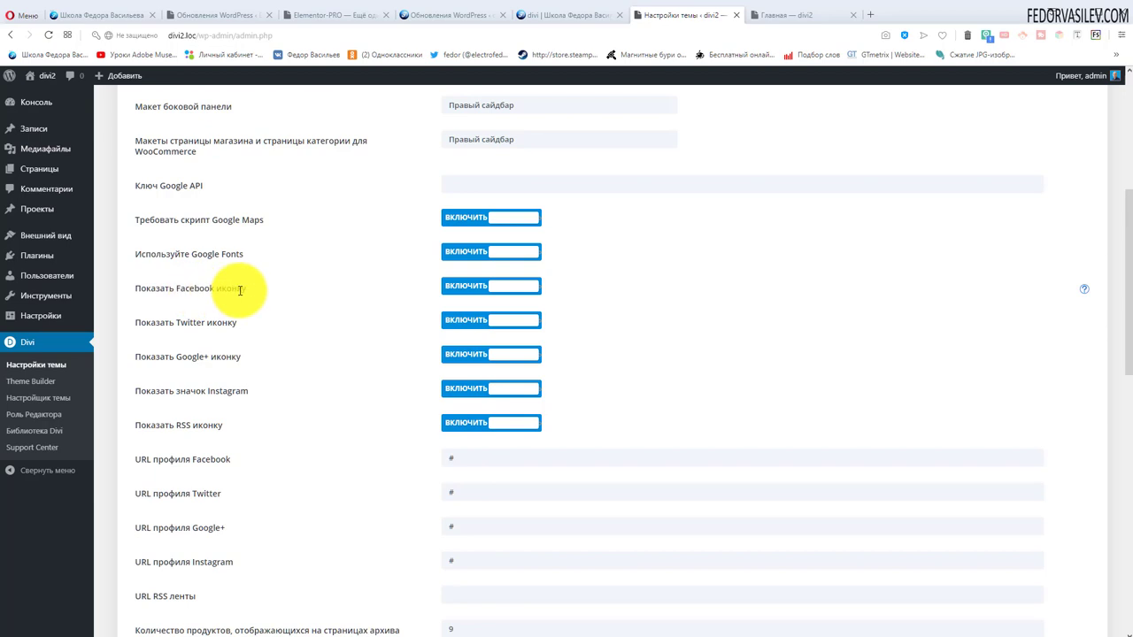
left_click(783, 15)
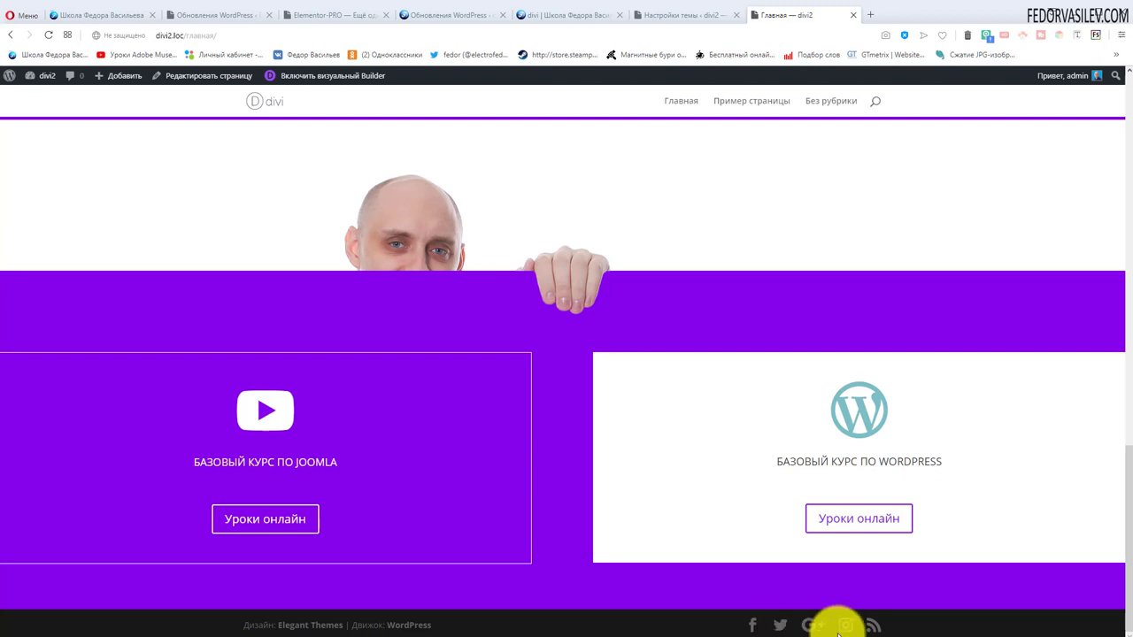
left_click(670, 13)
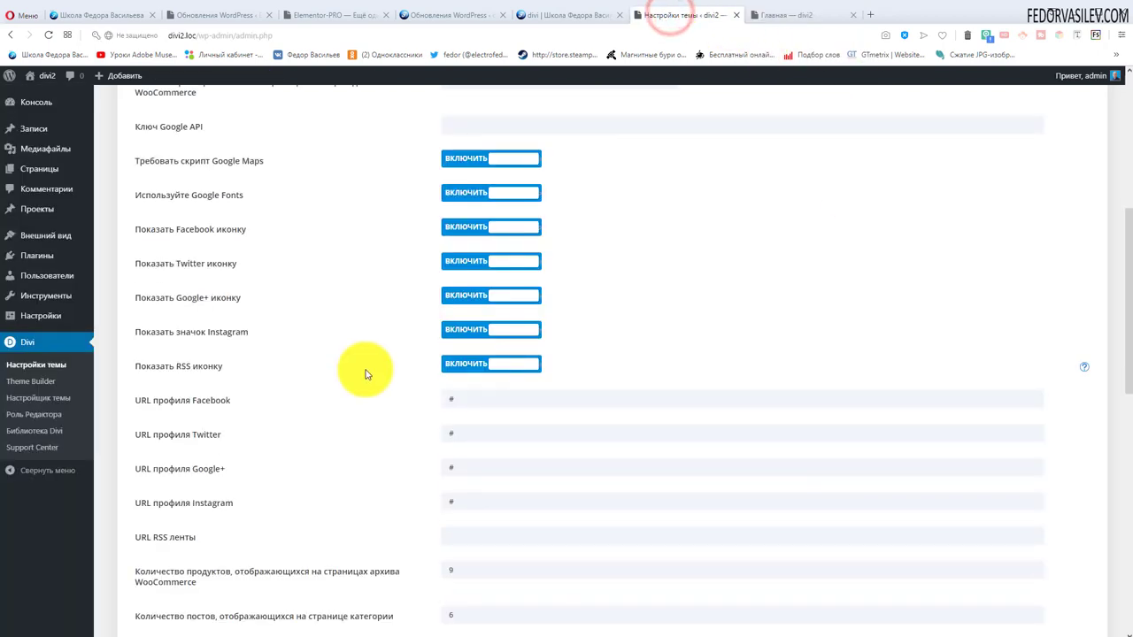
left_click(463, 366)
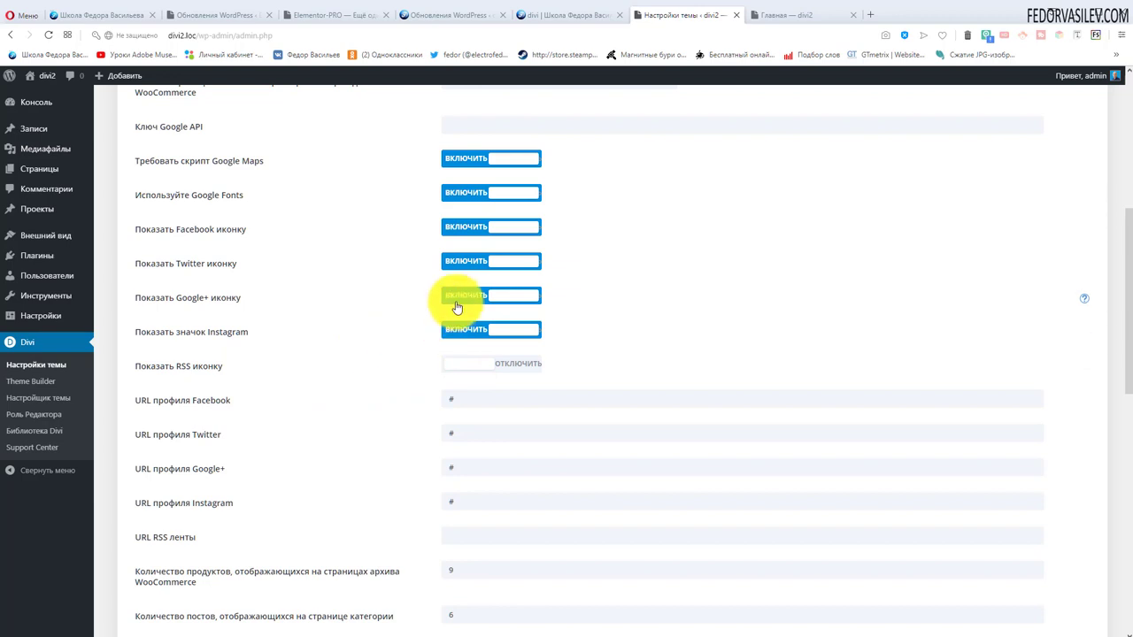
left_click(453, 260)
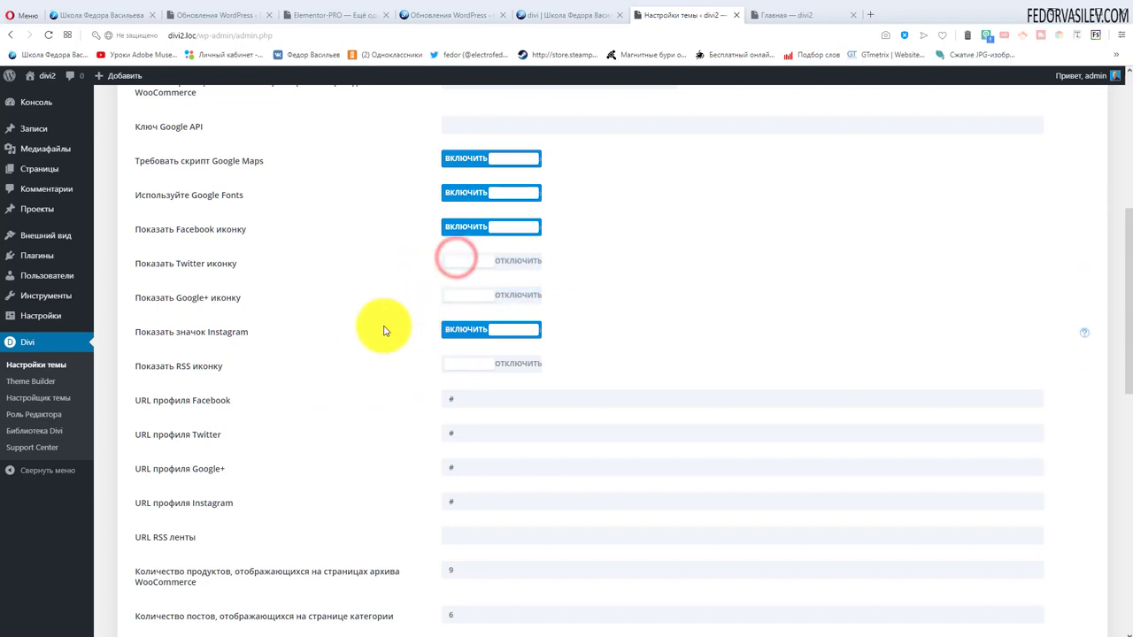
- Check the Facebook and Instagram profile URL fields, and save the Divi theme settings
scroll(383, 332, "up", 4)
scroll(379, 333, "down", 5)
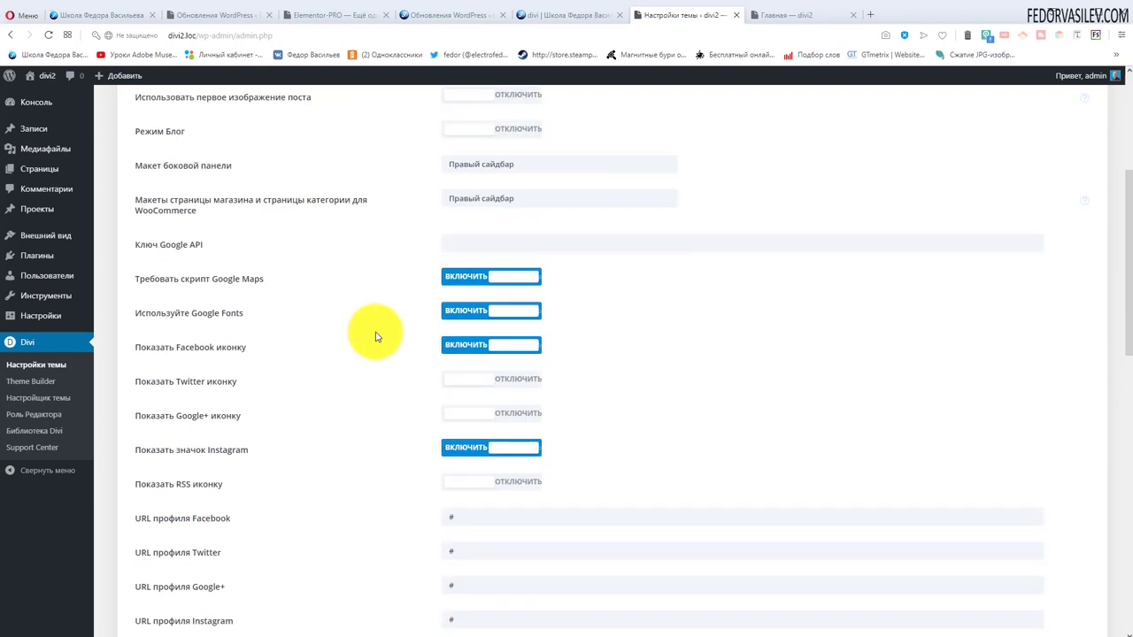
scroll(377, 335, "down", 2)
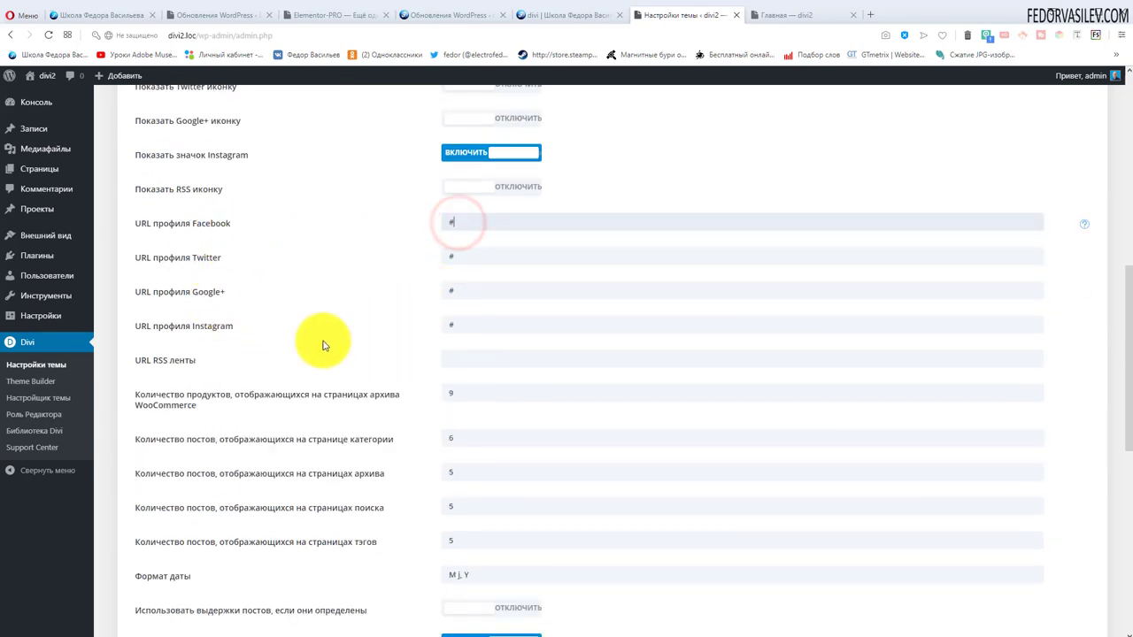
left_click(450, 323)
double_click(469, 222)
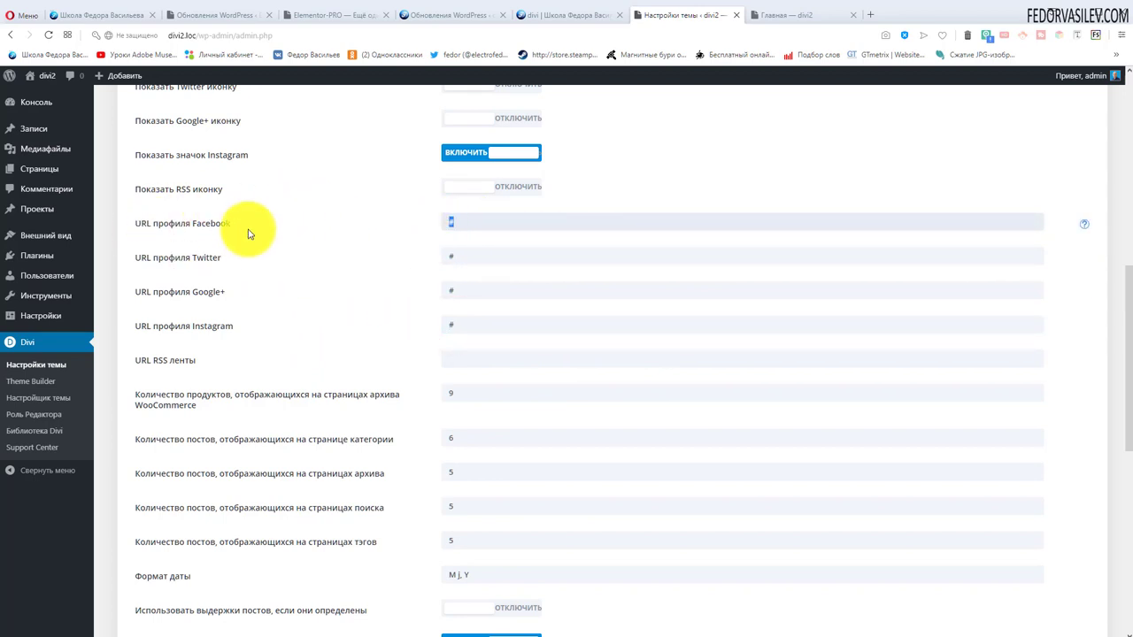
scroll(430, 283, "down", 7)
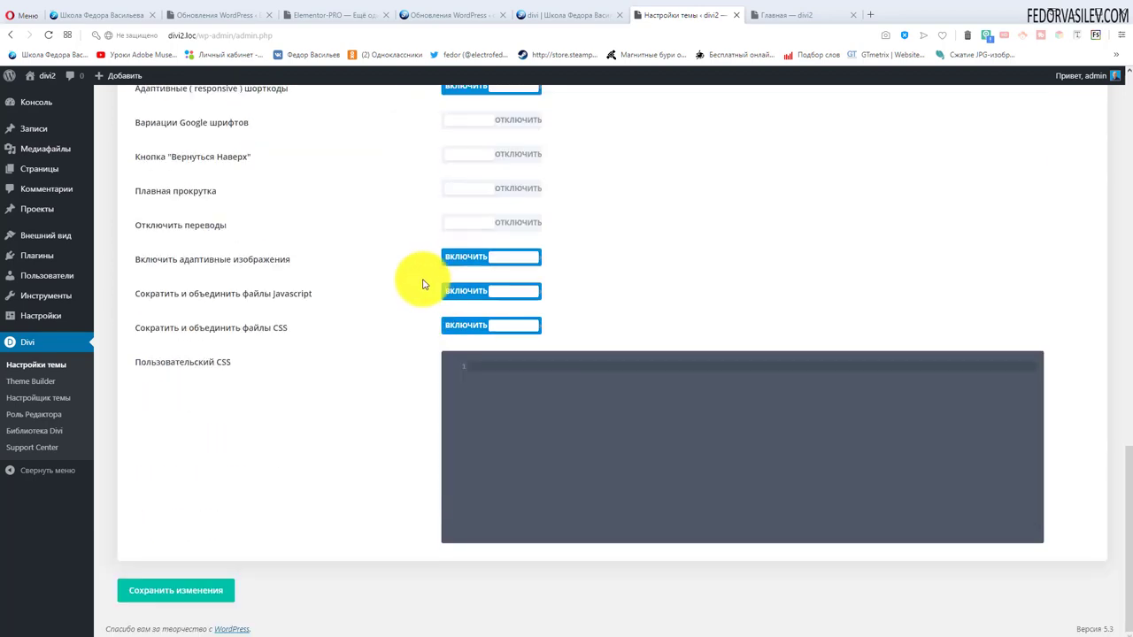
left_click(220, 601)
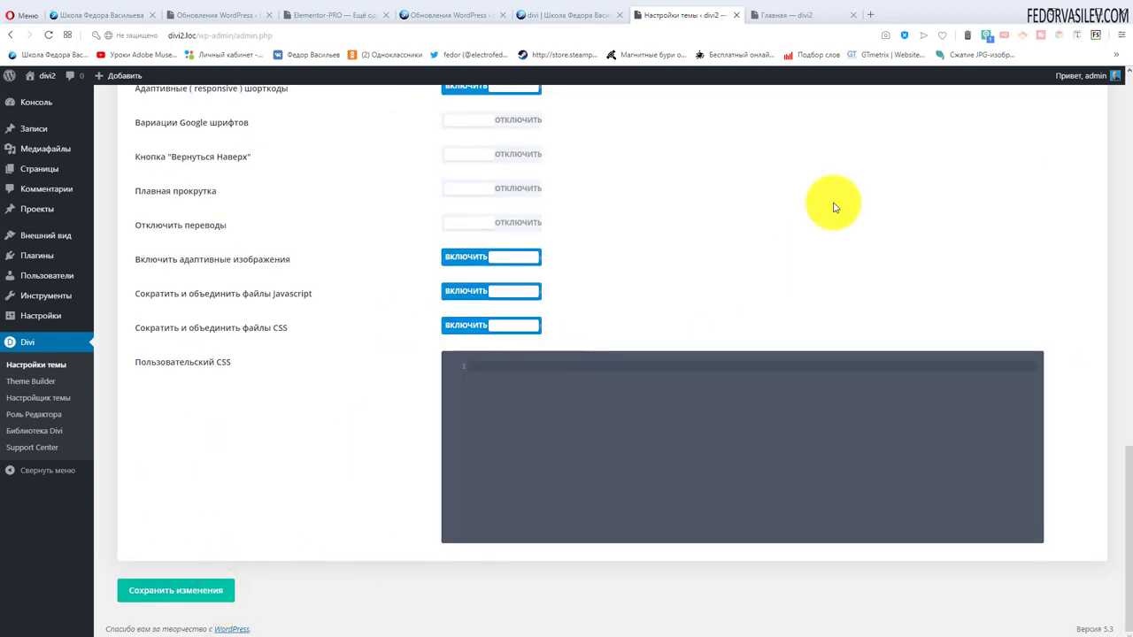
left_click(810, 20)
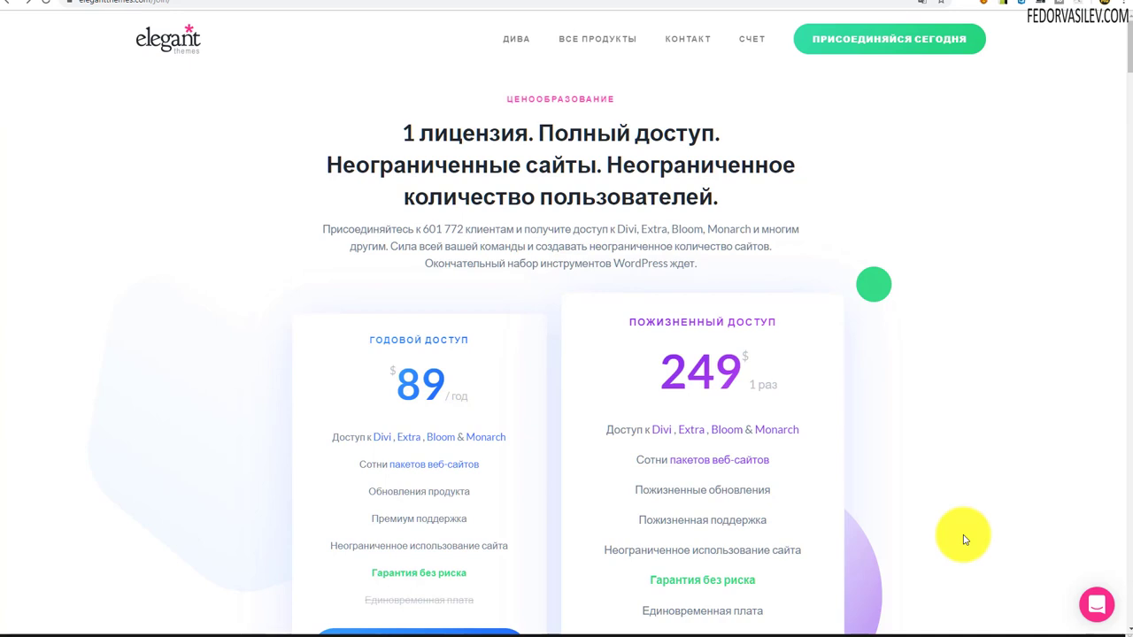
- Open the Monarch social media plugin page on the Elegant Themes site and examine its supported networks and share button placements
mouse_move(571, 47)
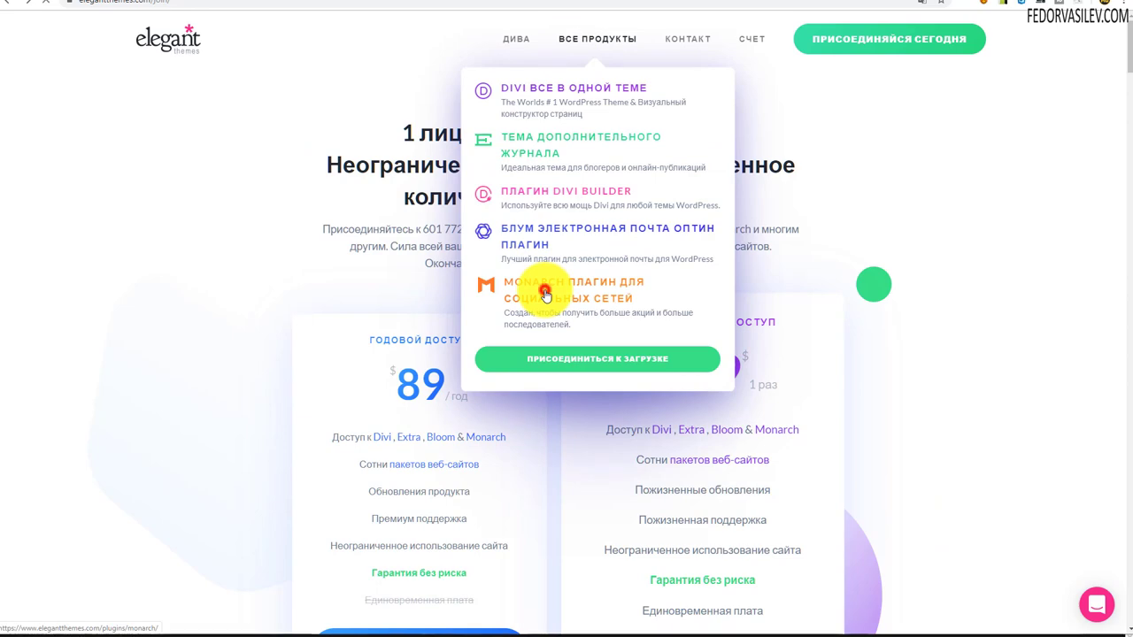
left_click(544, 295)
scroll(743, 354, "down", 2)
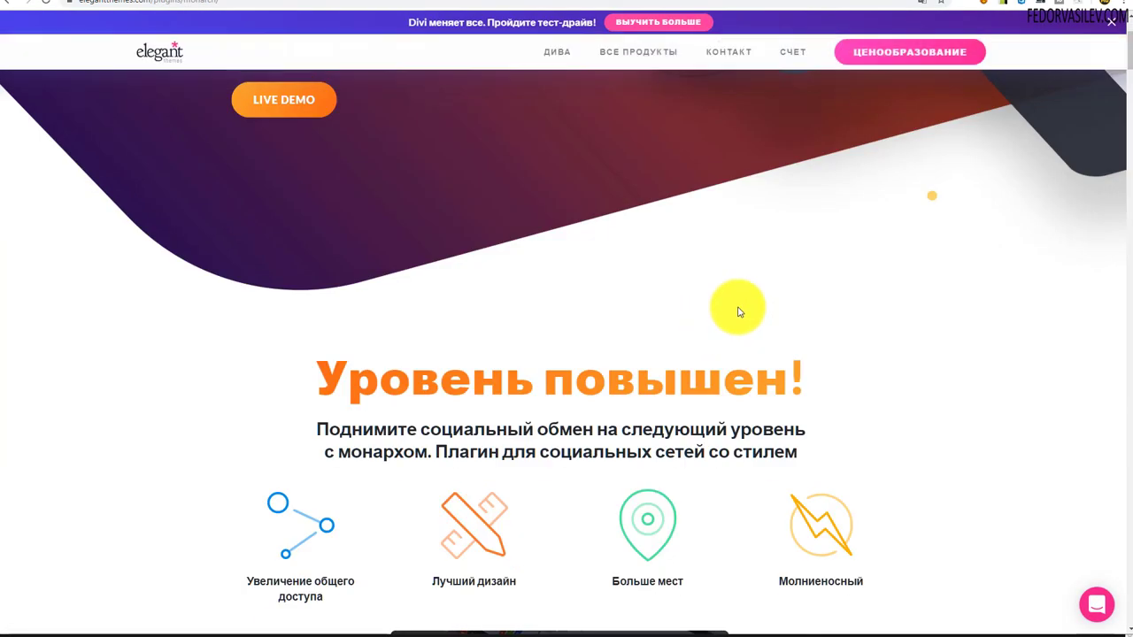
scroll(743, 306, "down", 2)
scroll(314, 294, "down", 3)
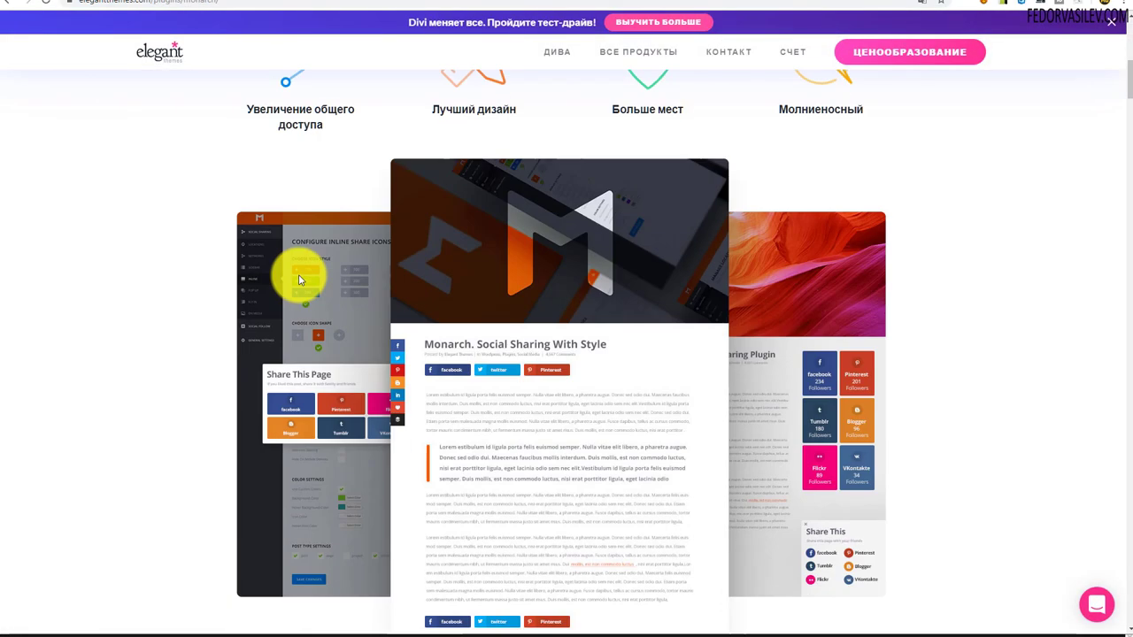
scroll(328, 349, "down", 1)
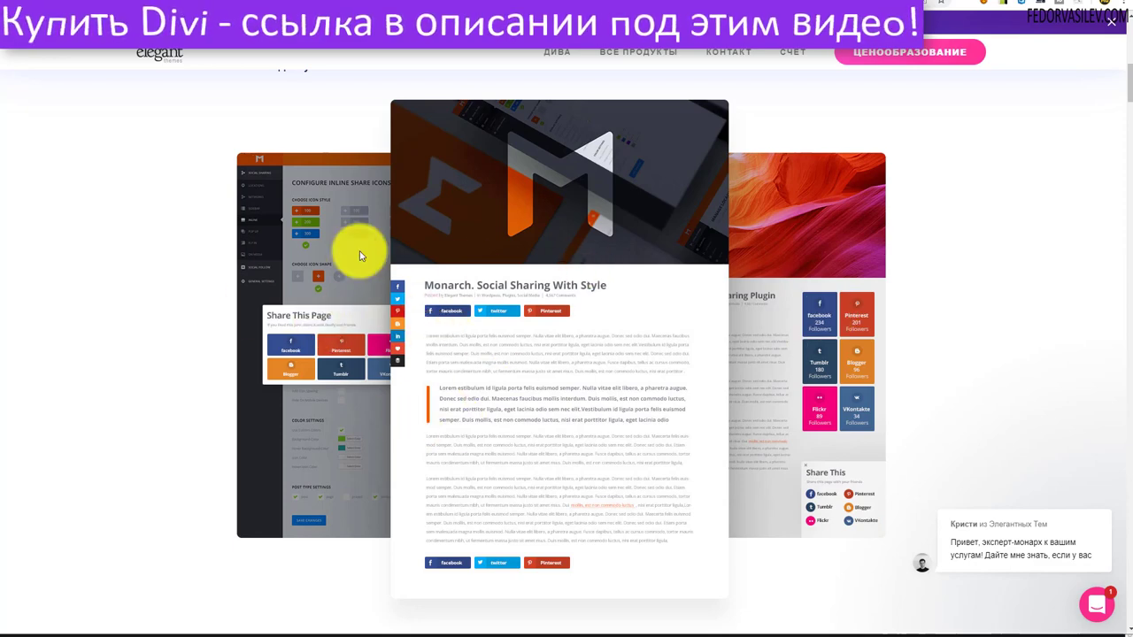
scroll(305, 280, "down", 5)
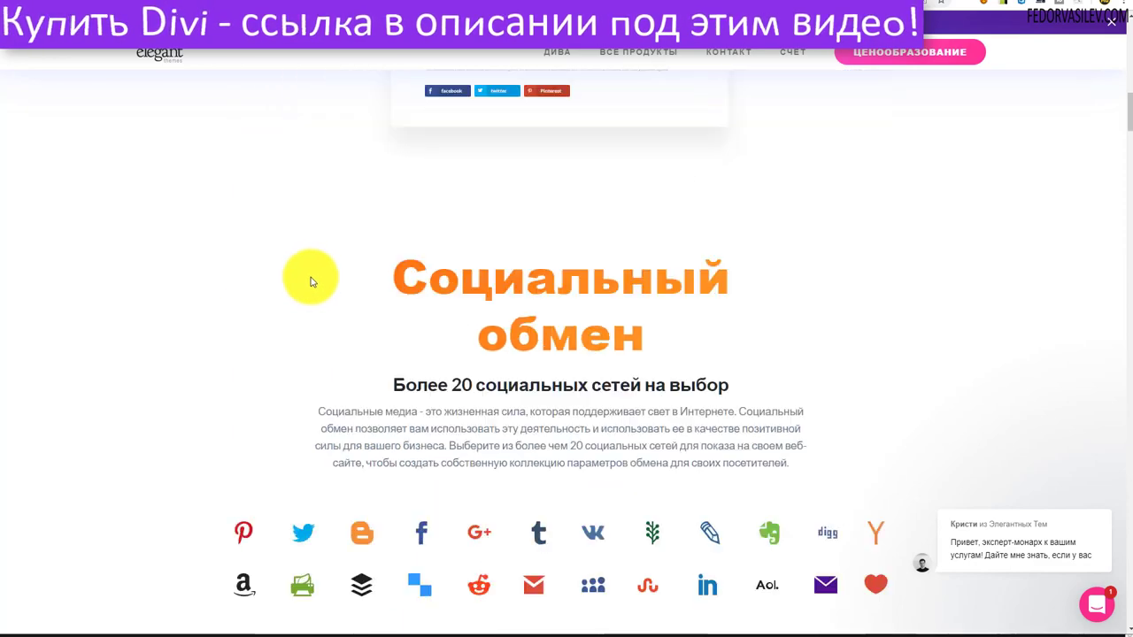
scroll(310, 282, "down", 2)
scroll(309, 281, "down", 5)
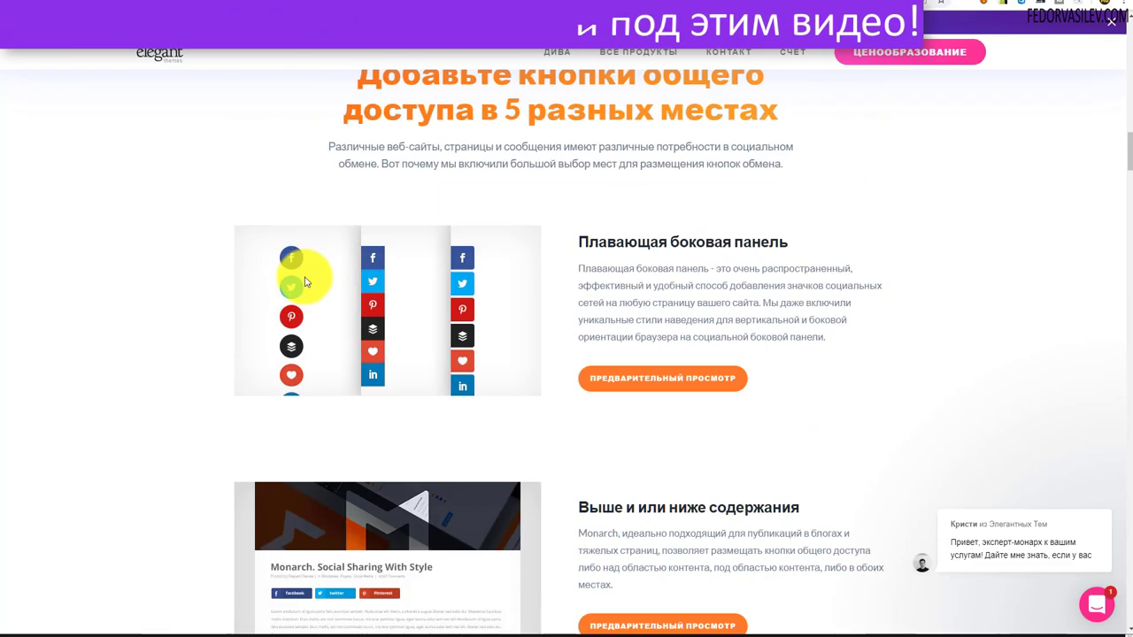
scroll(304, 281, "down", 6)
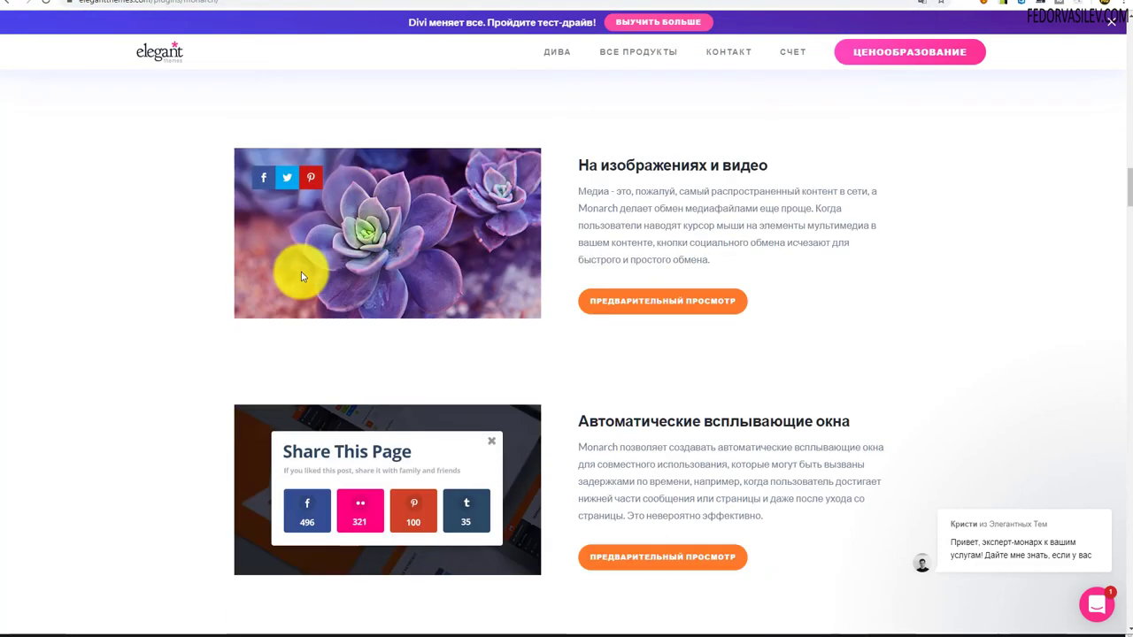
scroll(301, 277, "down", 1)
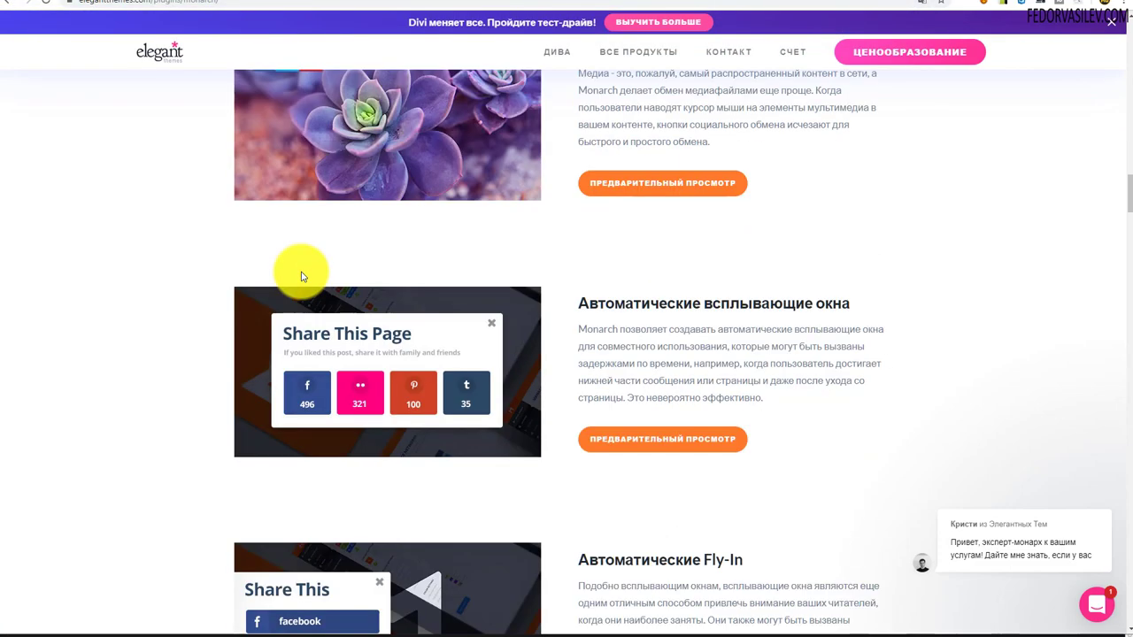
scroll(309, 257, "down", 4)
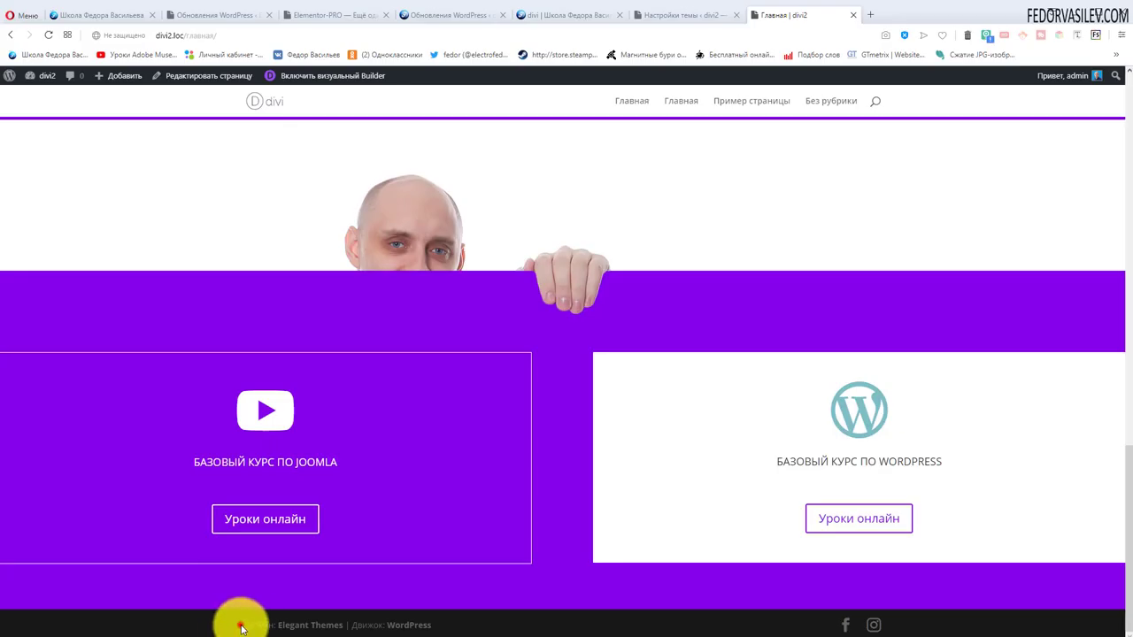
- Locate the credit text in the home page footer and open the footer's bottom bar settings in the theme customizer
left_click_drag(266, 624, 396, 631)
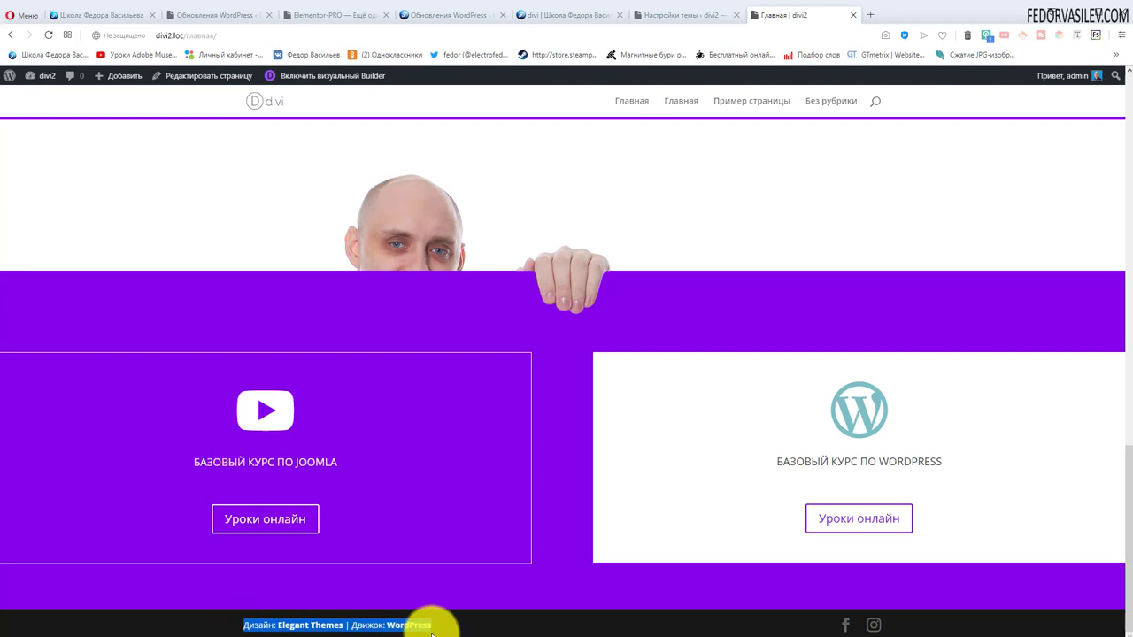
key("ctrl+Tab")
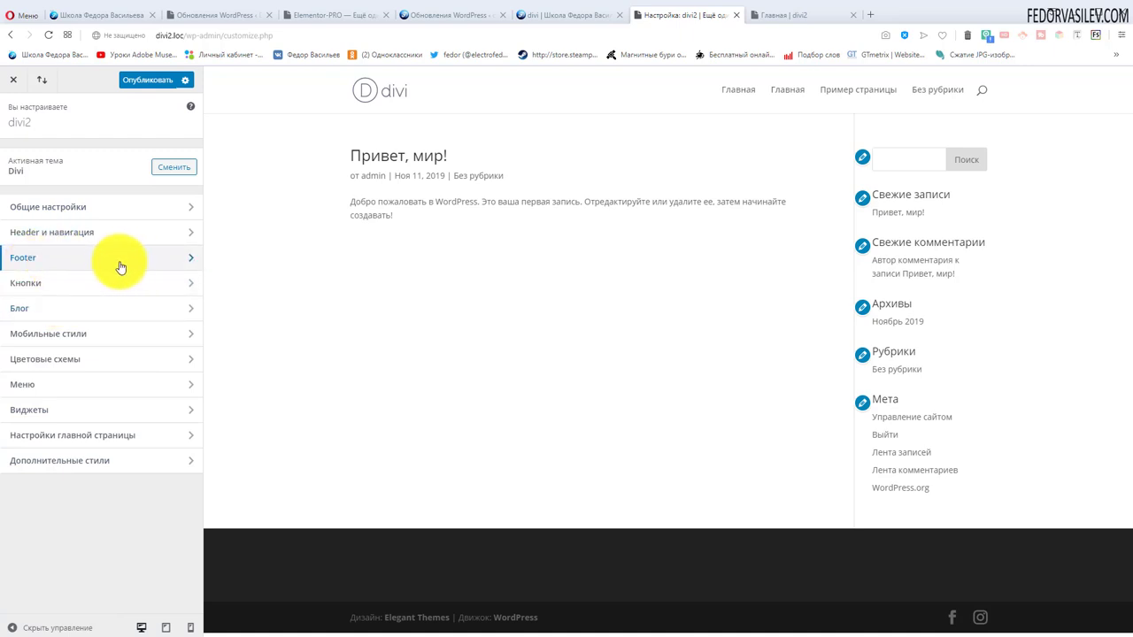
left_click(34, 263)
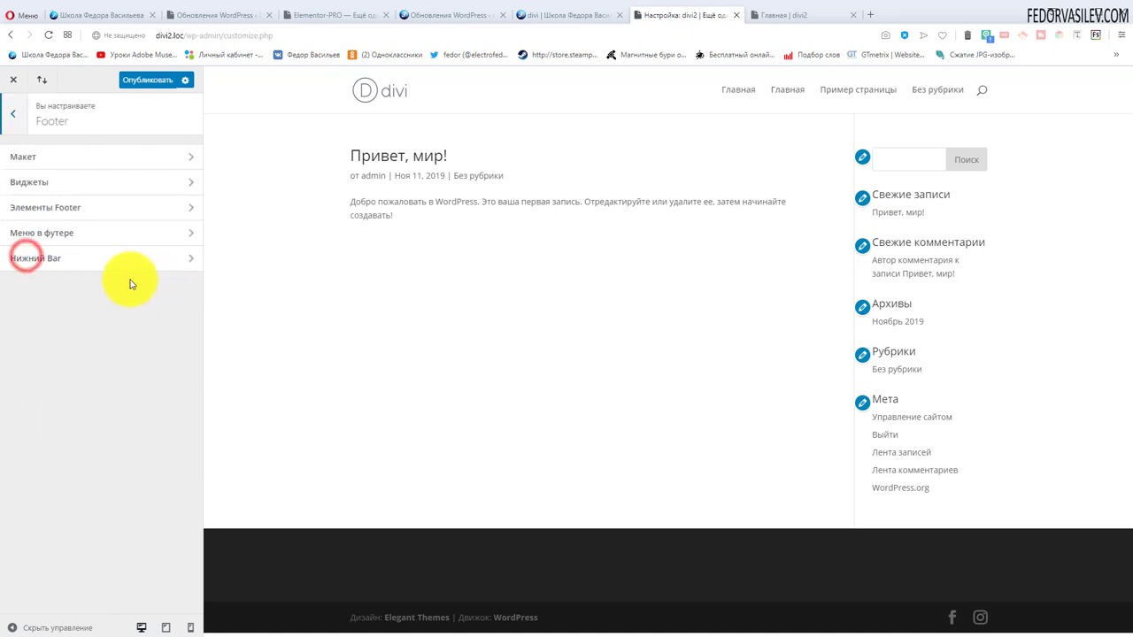
left_click(53, 263)
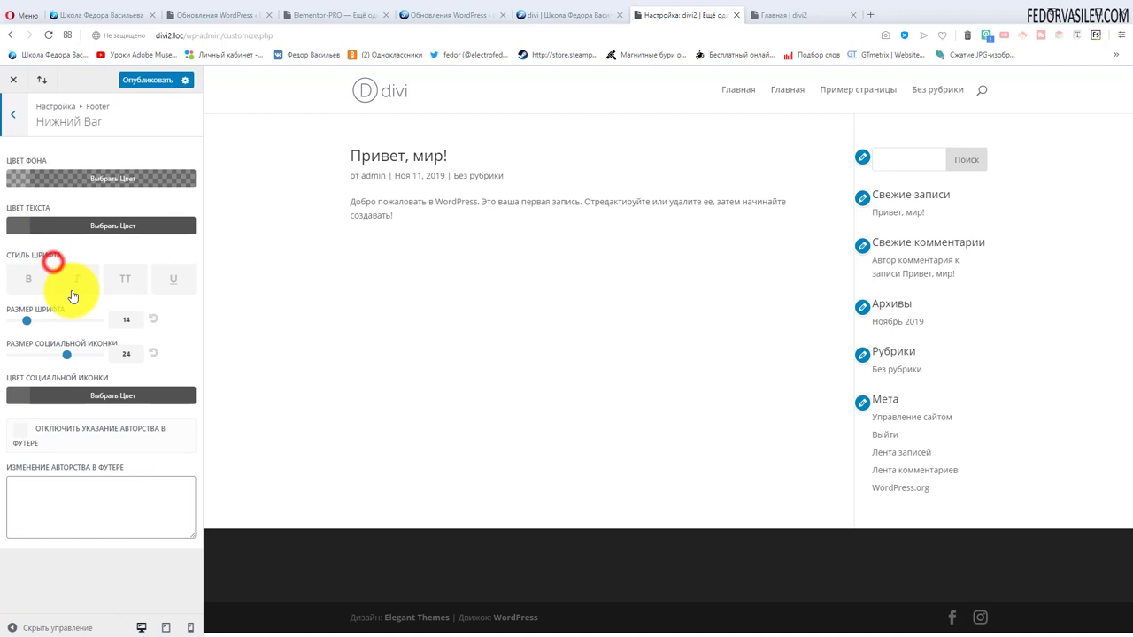
- Replace the default footer credit text with "Школа Федора Васильева"
left_click(96, 496)
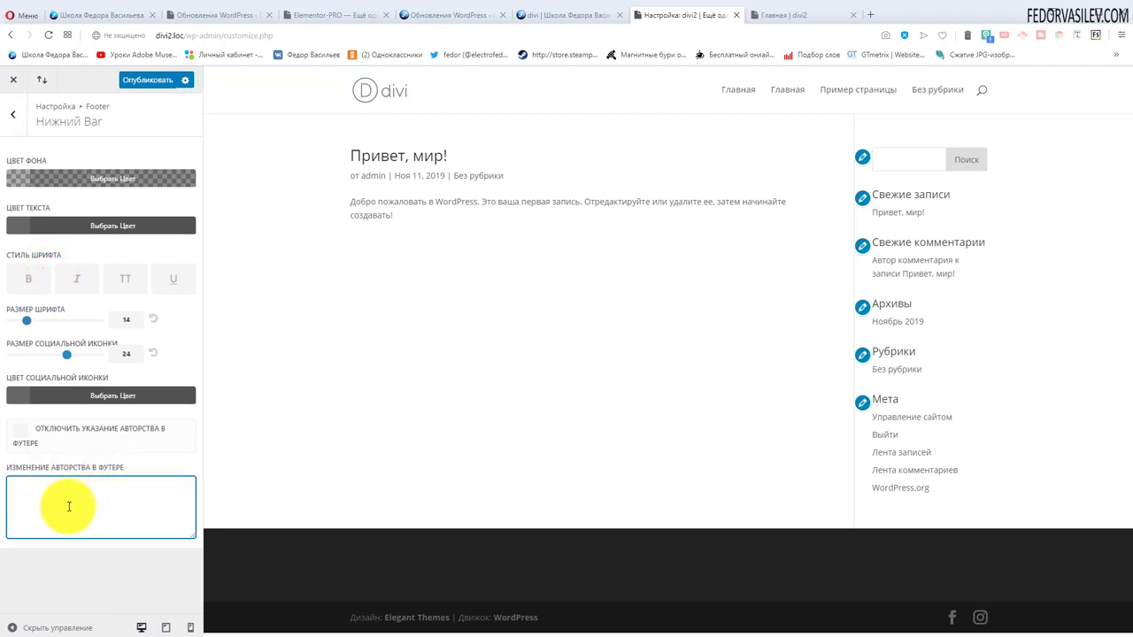
left_click(783, 16)
triple_click(306, 619)
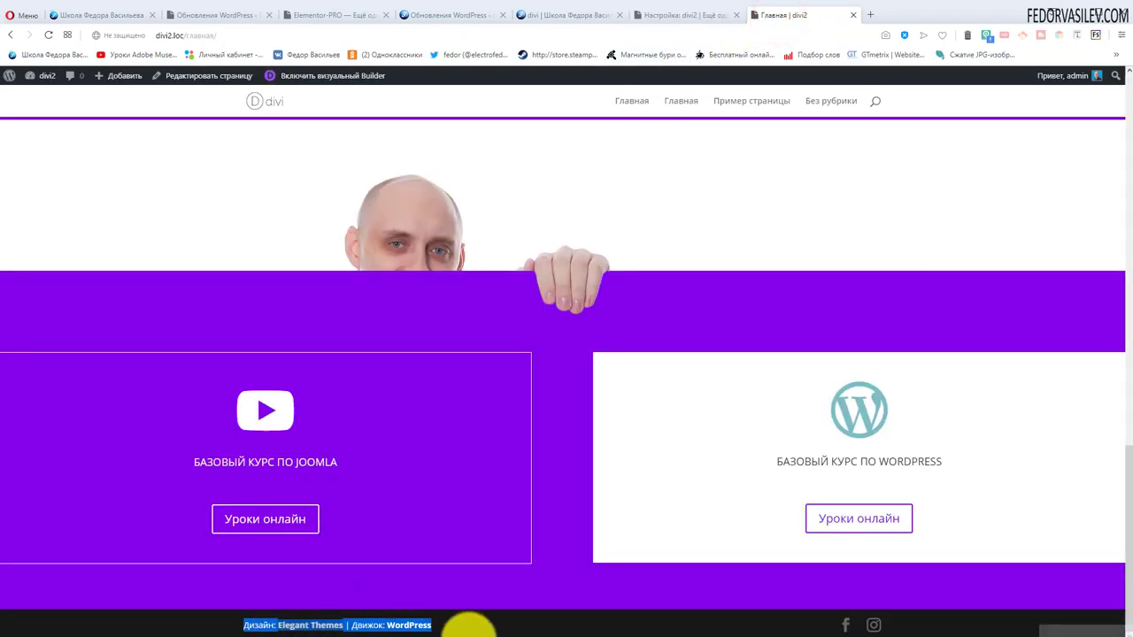
left_click(681, 15)
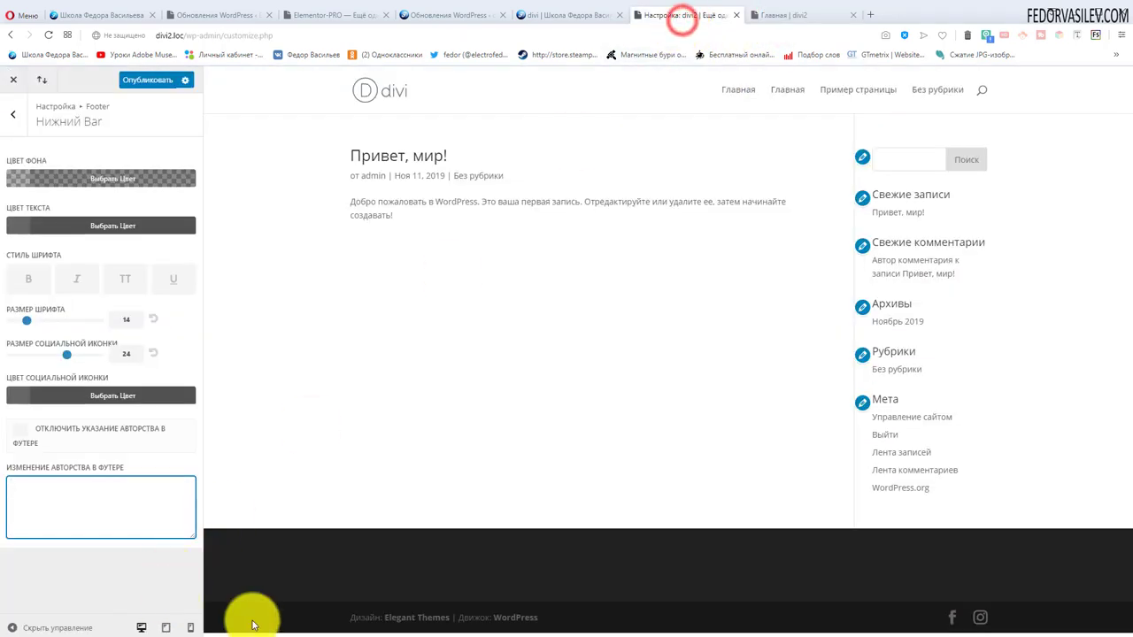
type("Школа Федора Васильева")
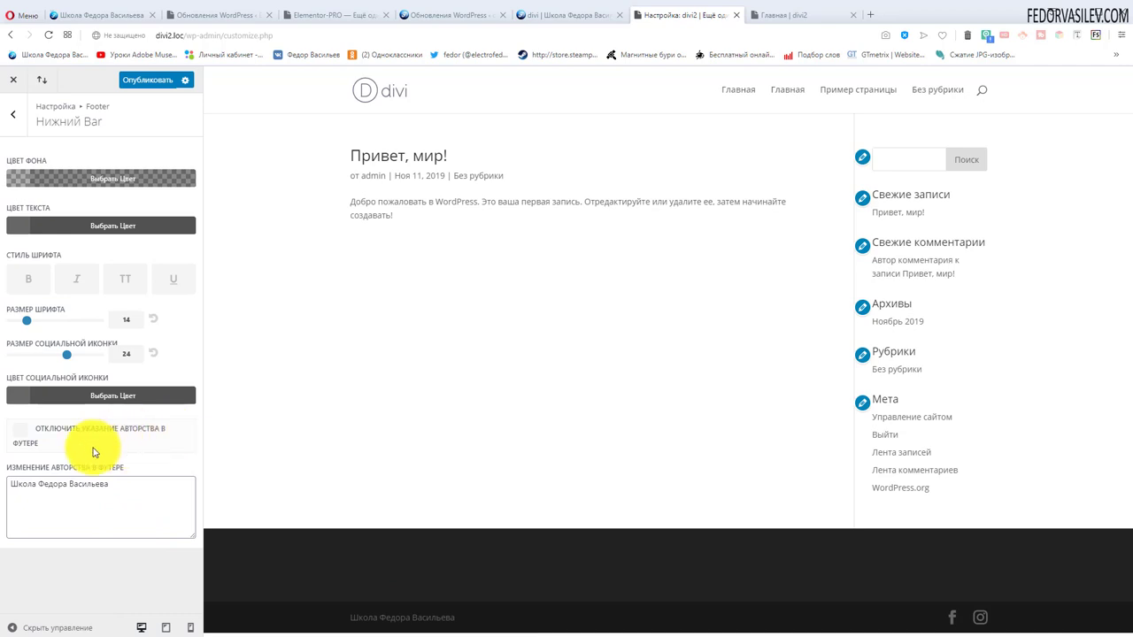
- Disable the footer credits entirely, publish the change and check the footer on the reloaded home page
left_click(21, 433)
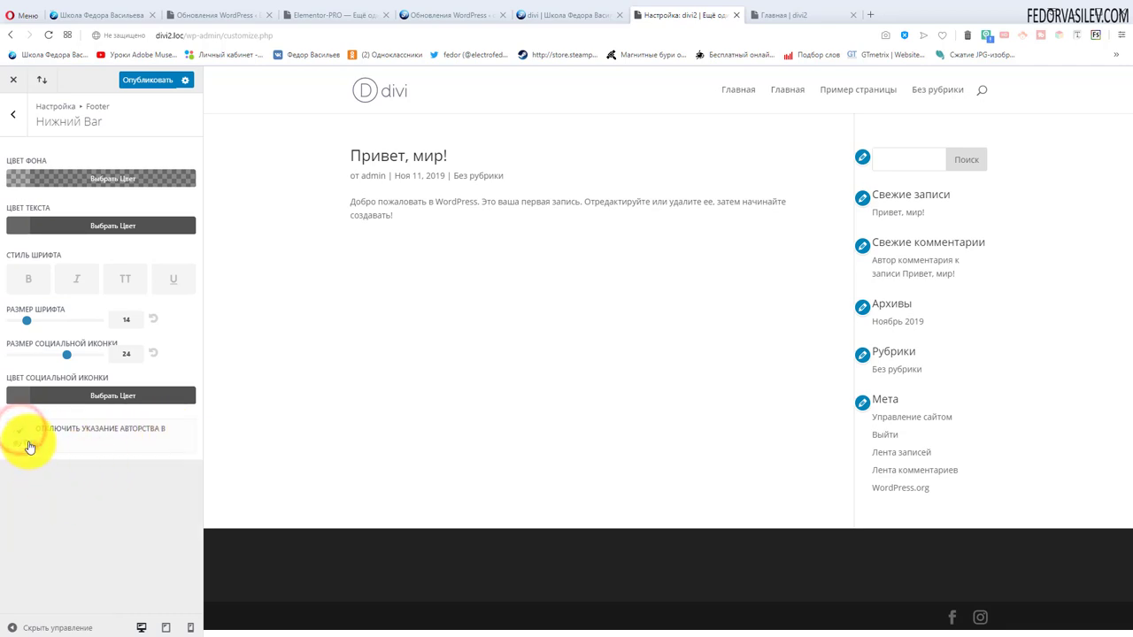
left_click(143, 81)
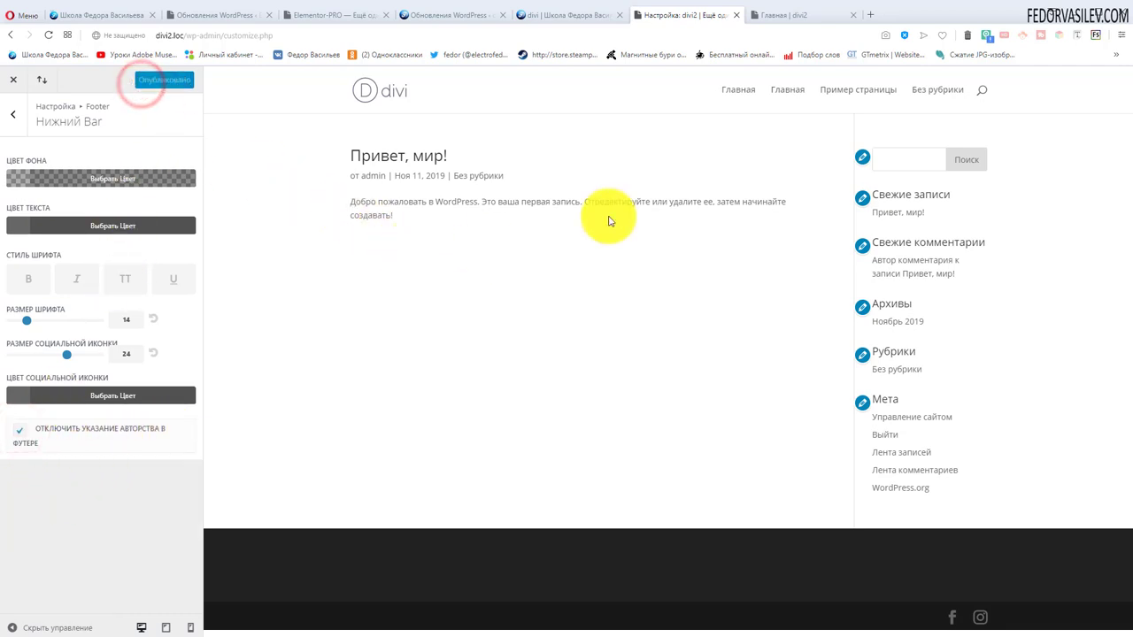
left_click(783, 15)
left_click(49, 34)
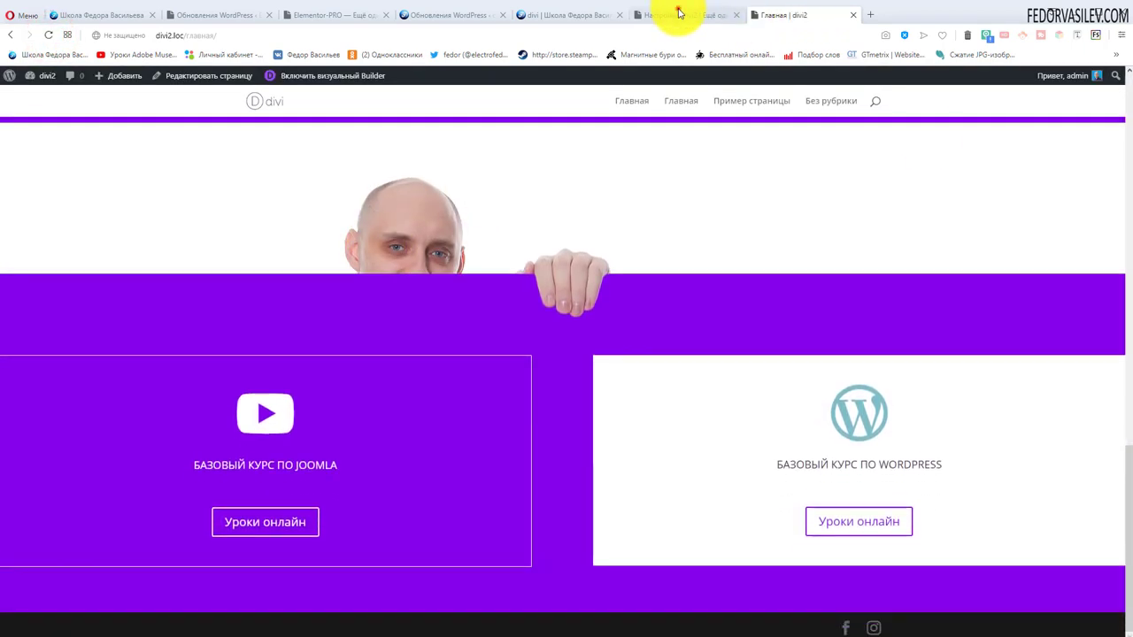
- Re-enable the custom footer credits, publish the change and reload the home page to check the footer
left_click(679, 12)
left_click(21, 435)
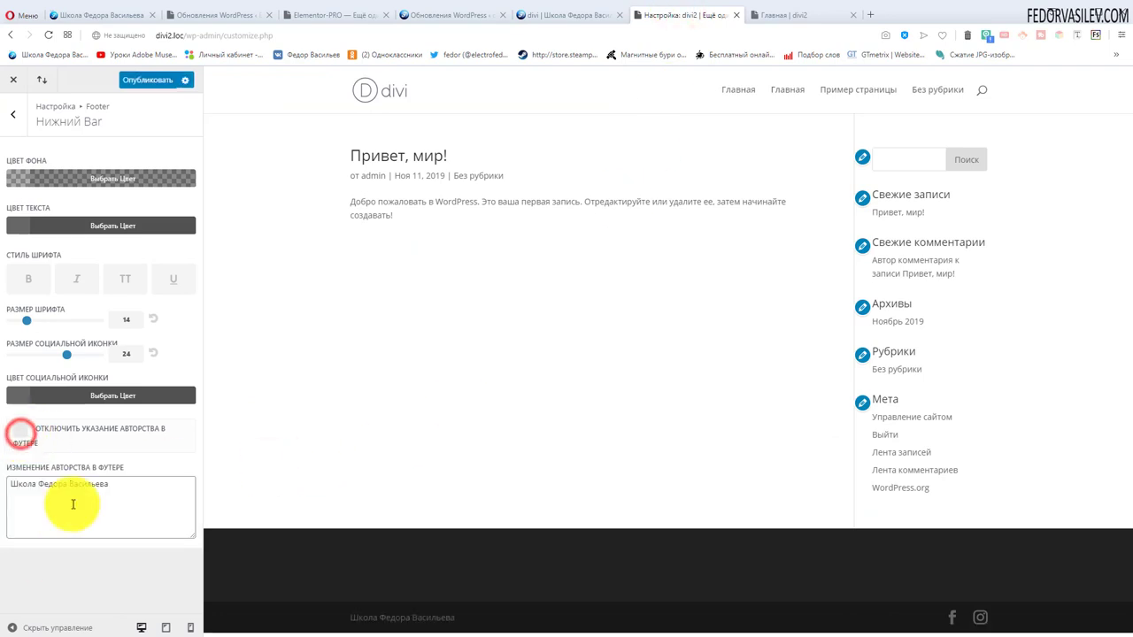
left_click(143, 80)
left_click(783, 15)
left_click(47, 35)
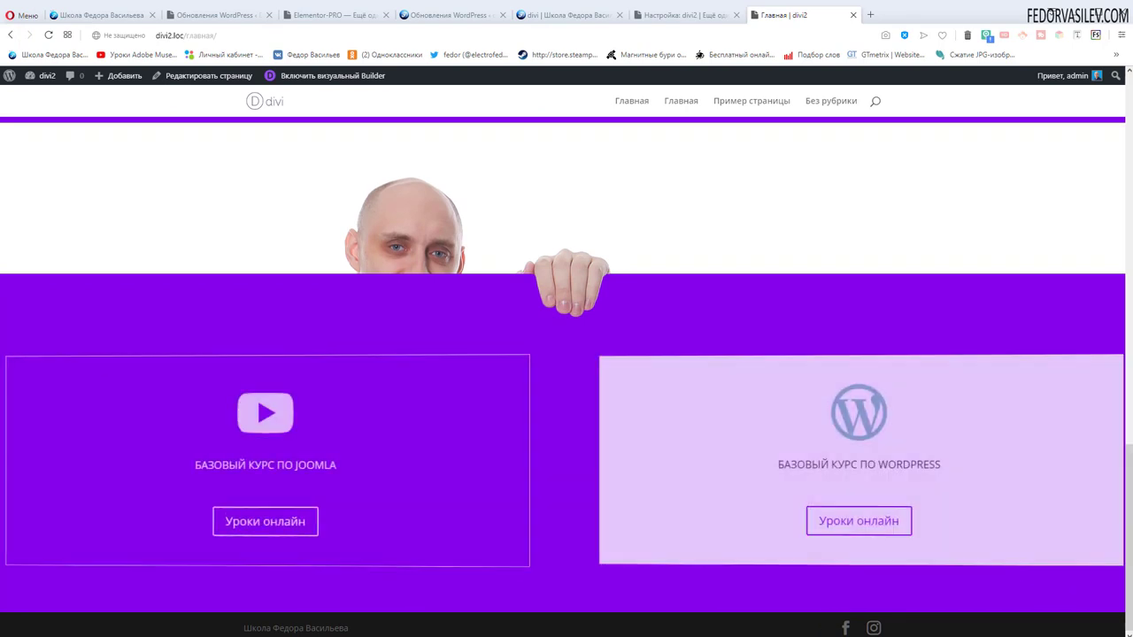
- Examine the custom credit text in the home page footer and compare it with the footer of the reference Divi site
left_click_drag(249, 628, 329, 628)
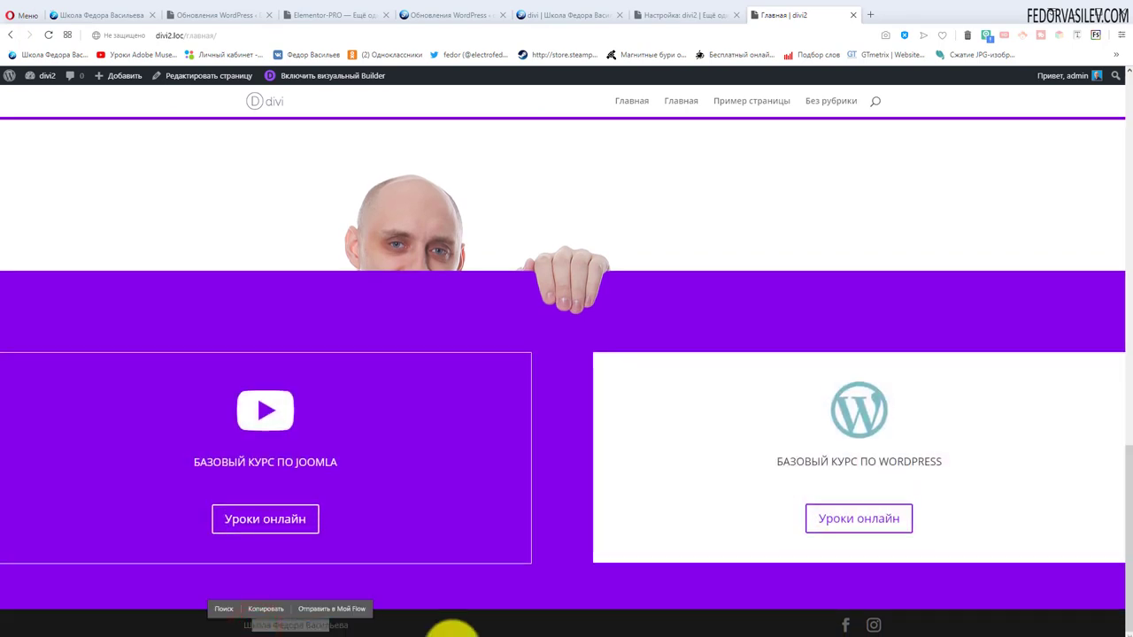
left_click(410, 630)
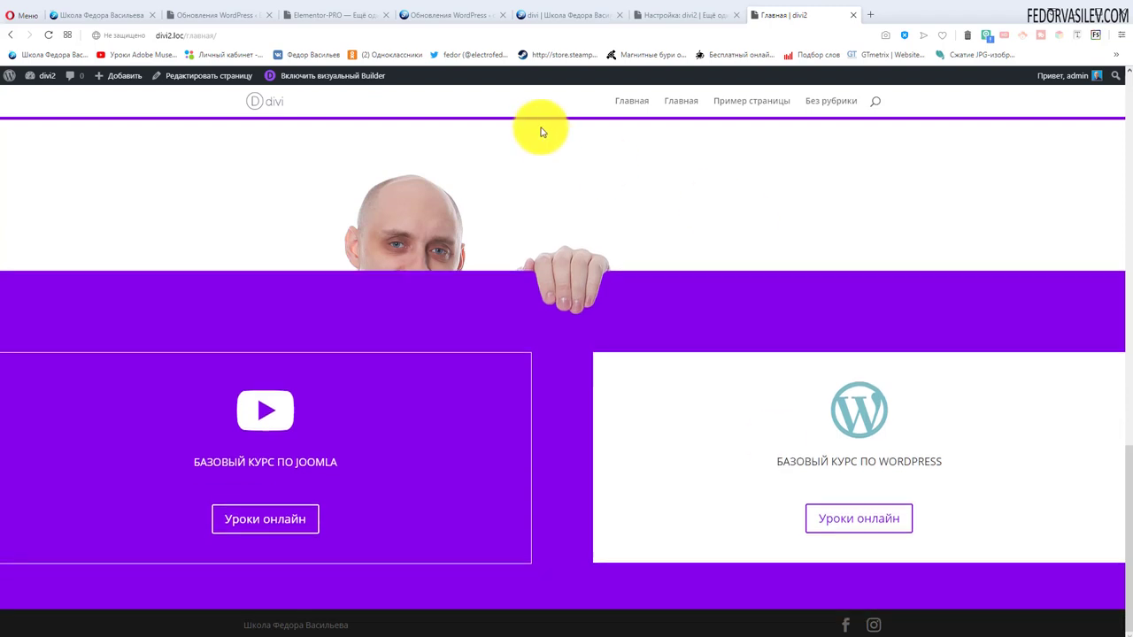
left_click(555, 16)
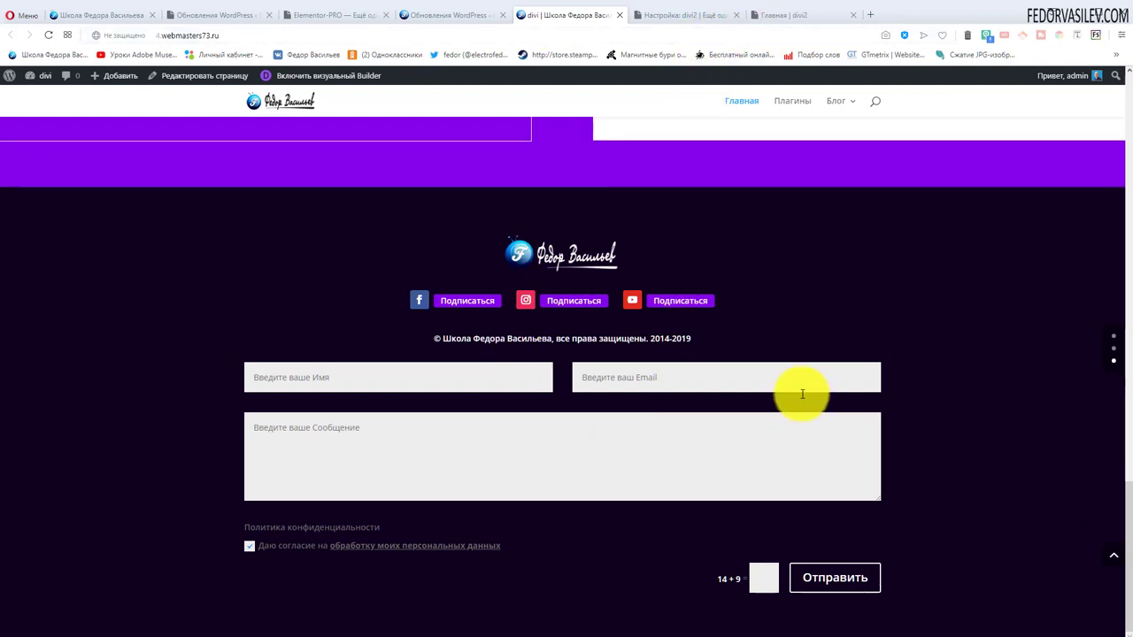
- Open the Theme Builder in the divi2 admin and try hiding and re-showing the default template's global footer
left_click(691, 21)
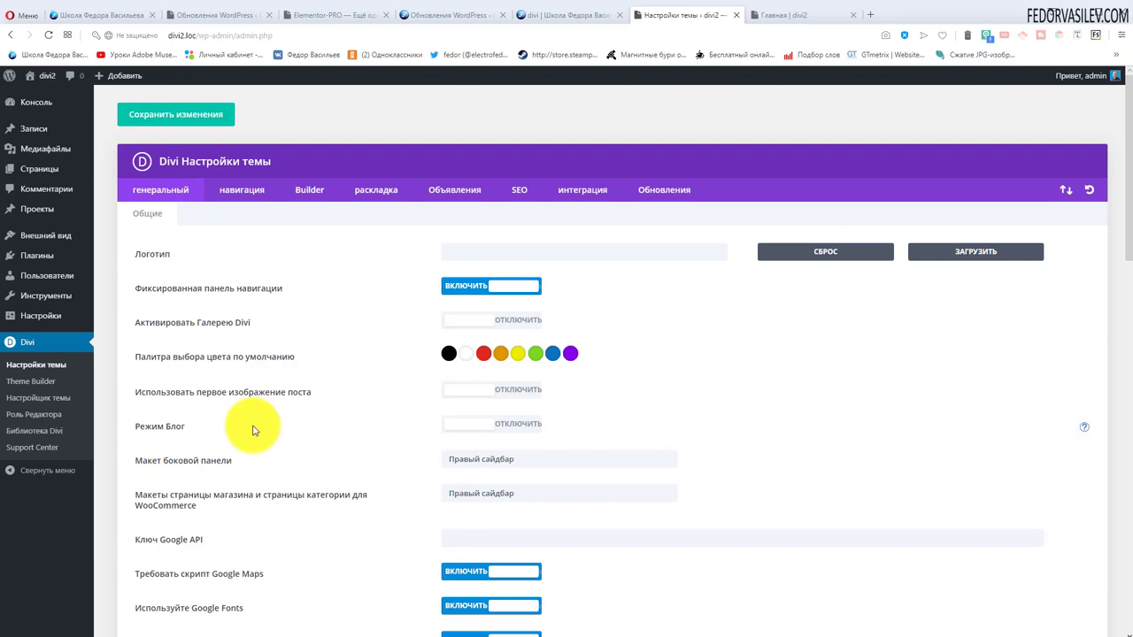
left_click(28, 384)
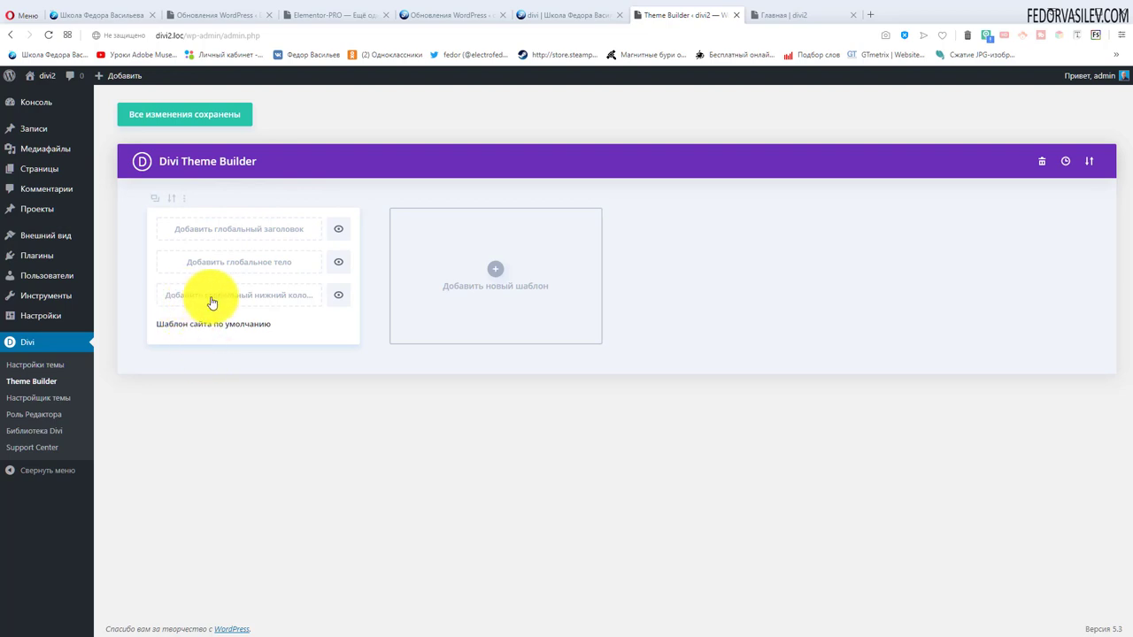
left_click(337, 298)
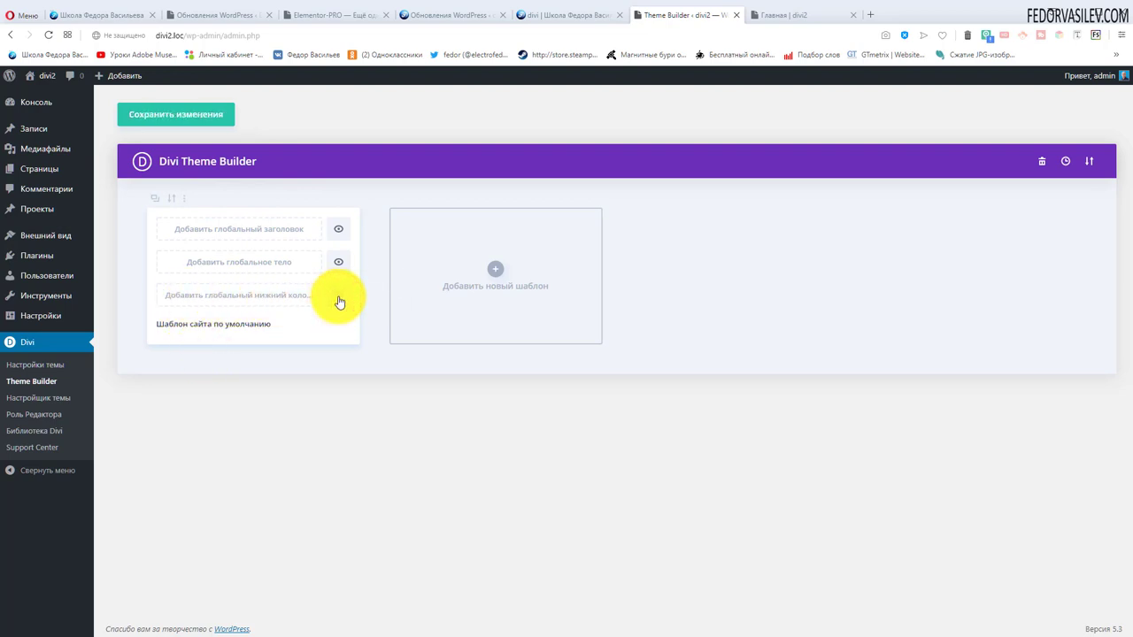
left_click(338, 301)
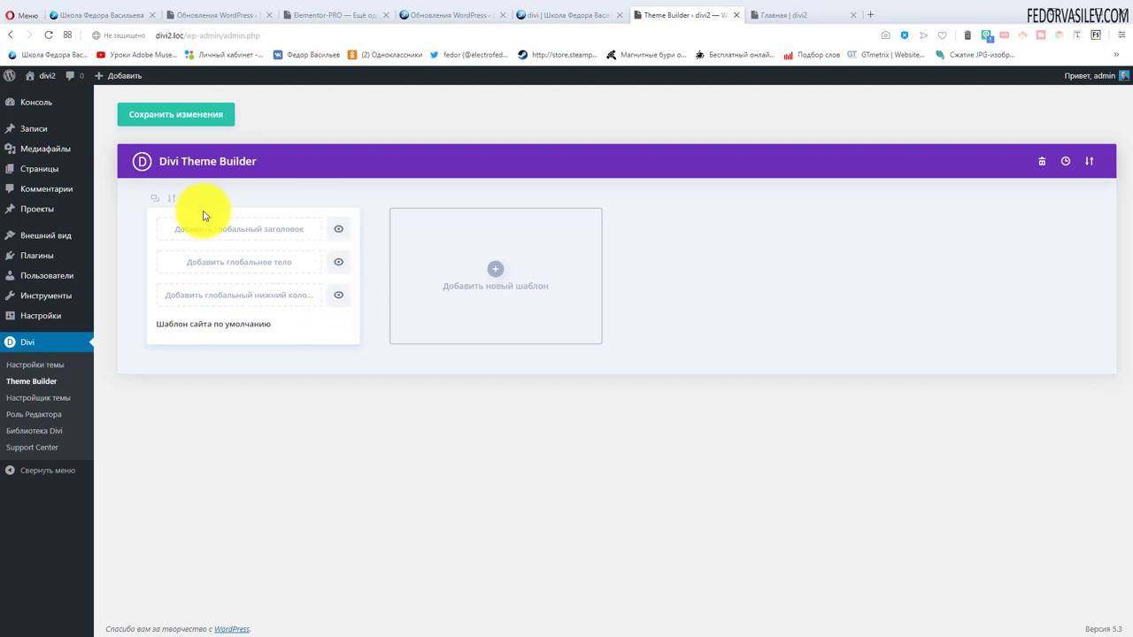
- Start building a global footer for the default website template and insert a single-column row
left_click(192, 302)
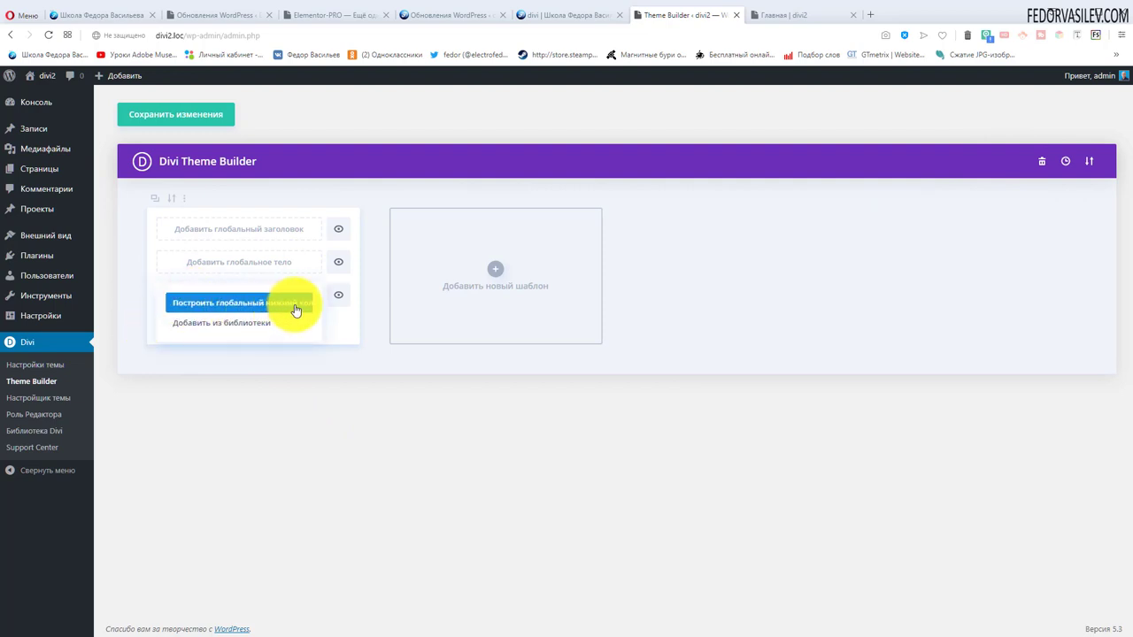
left_click(220, 306)
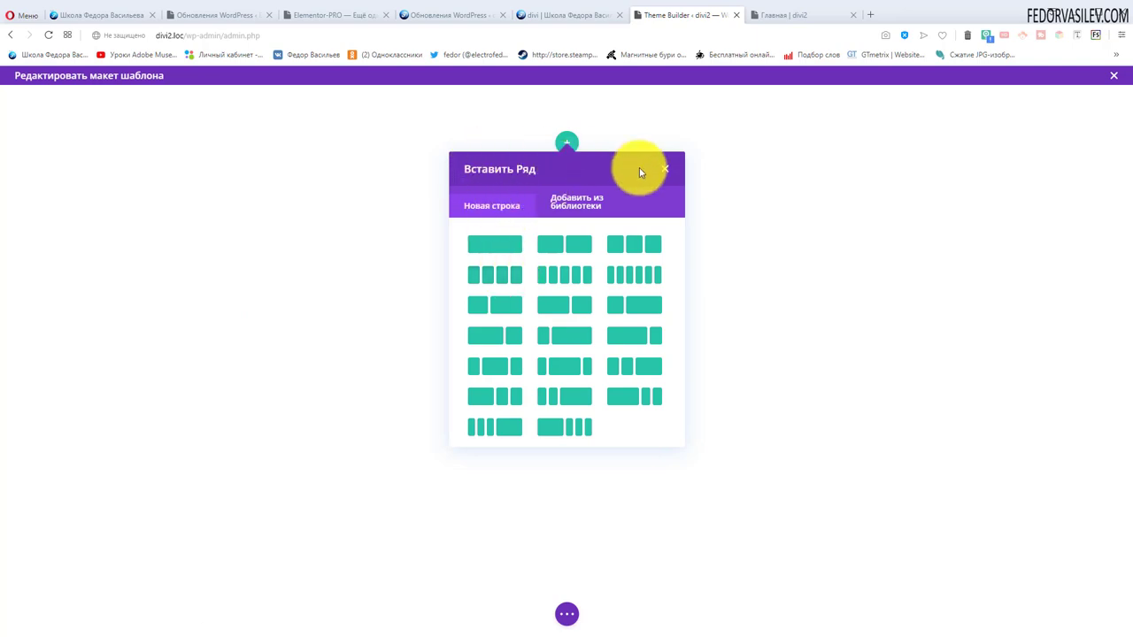
left_click(499, 249)
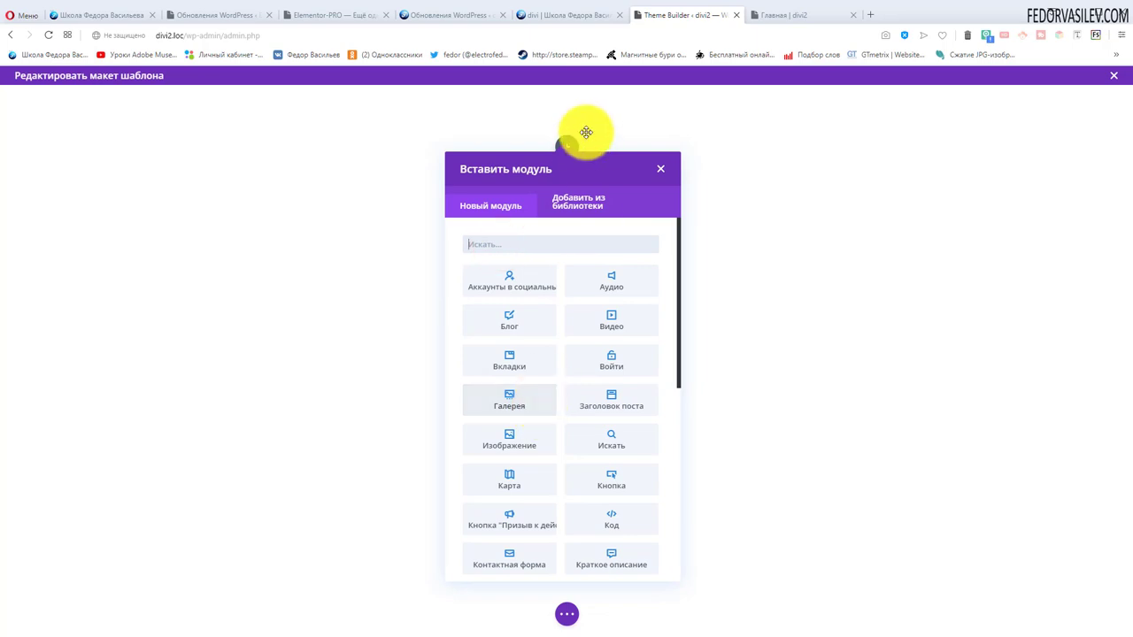
- Check the reference footer, add an Image module to the row and upload logo-2015-2.png as its image
left_click(569, 17)
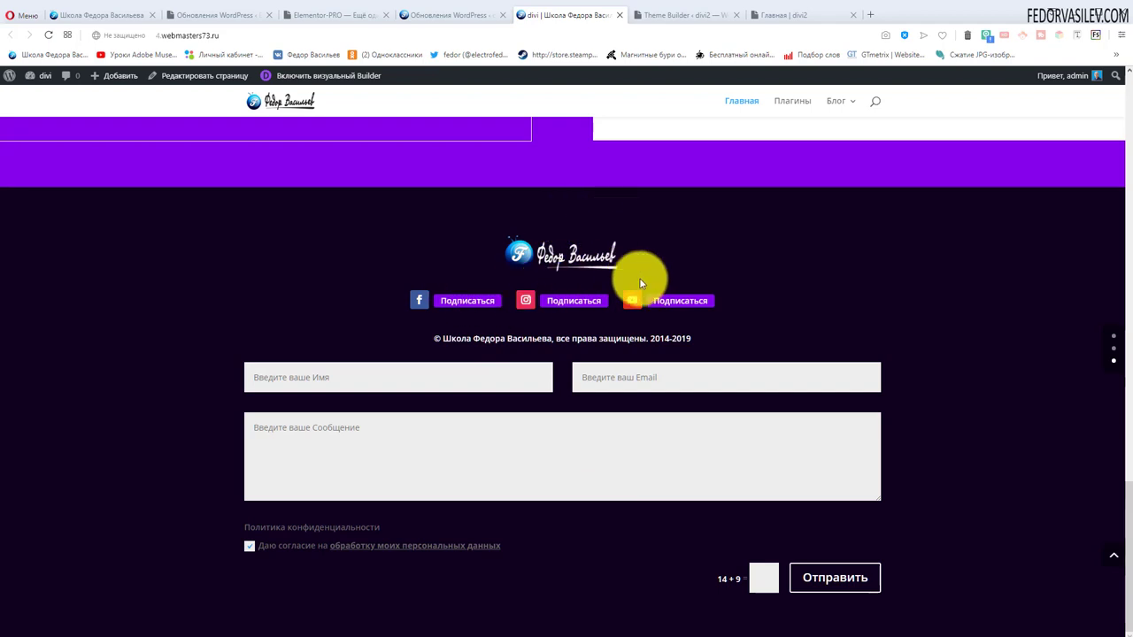
left_click(692, 17)
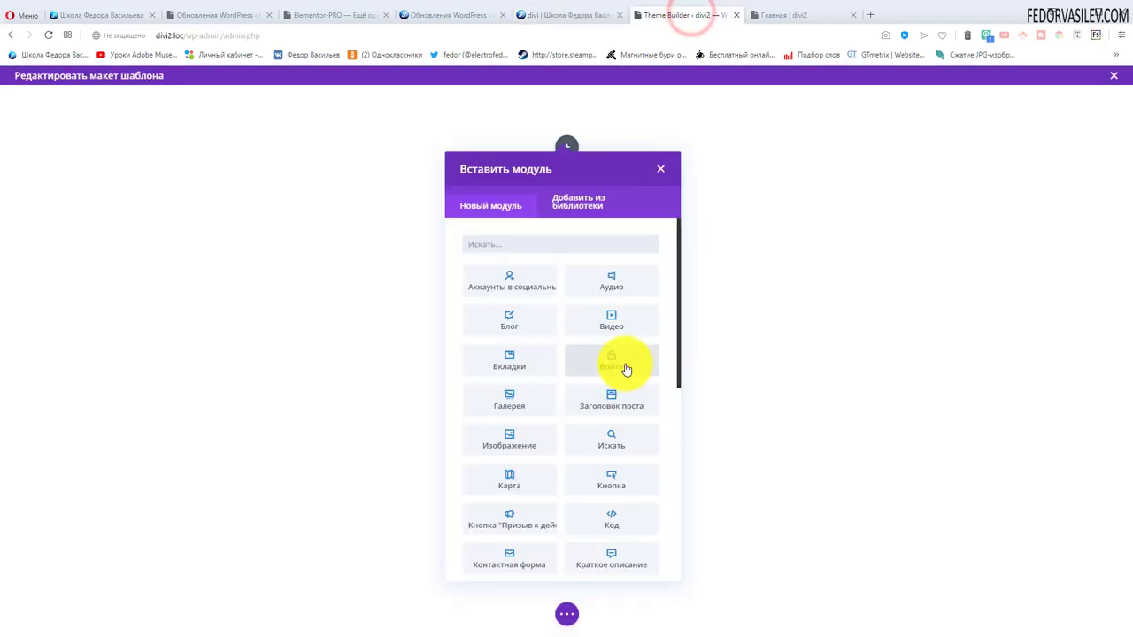
left_click(510, 440)
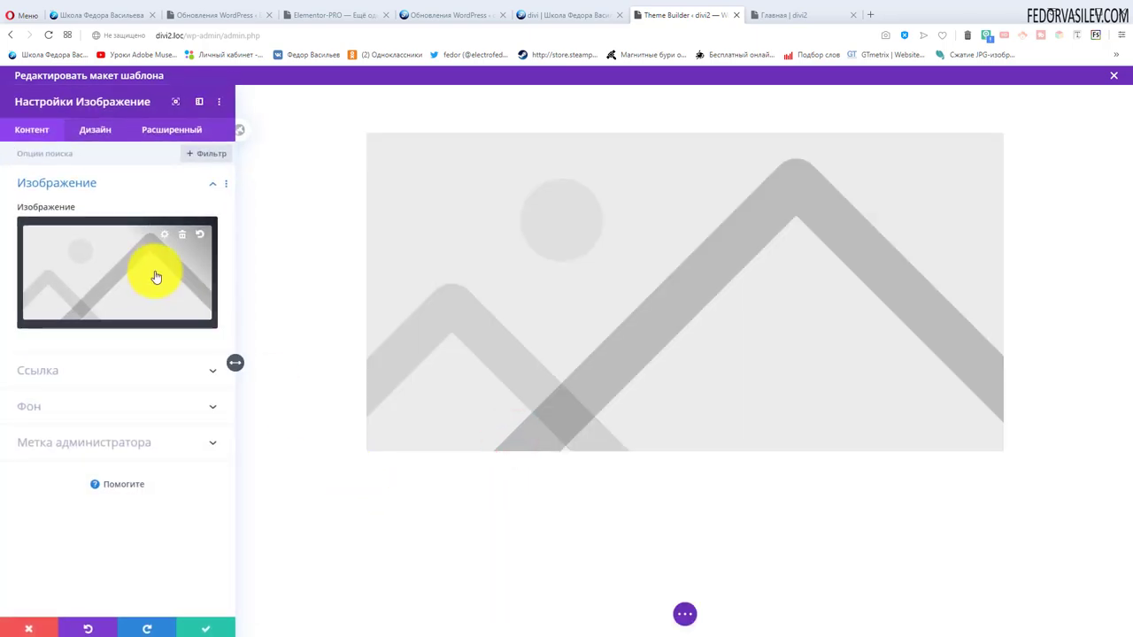
left_click(155, 277)
left_click(190, 126)
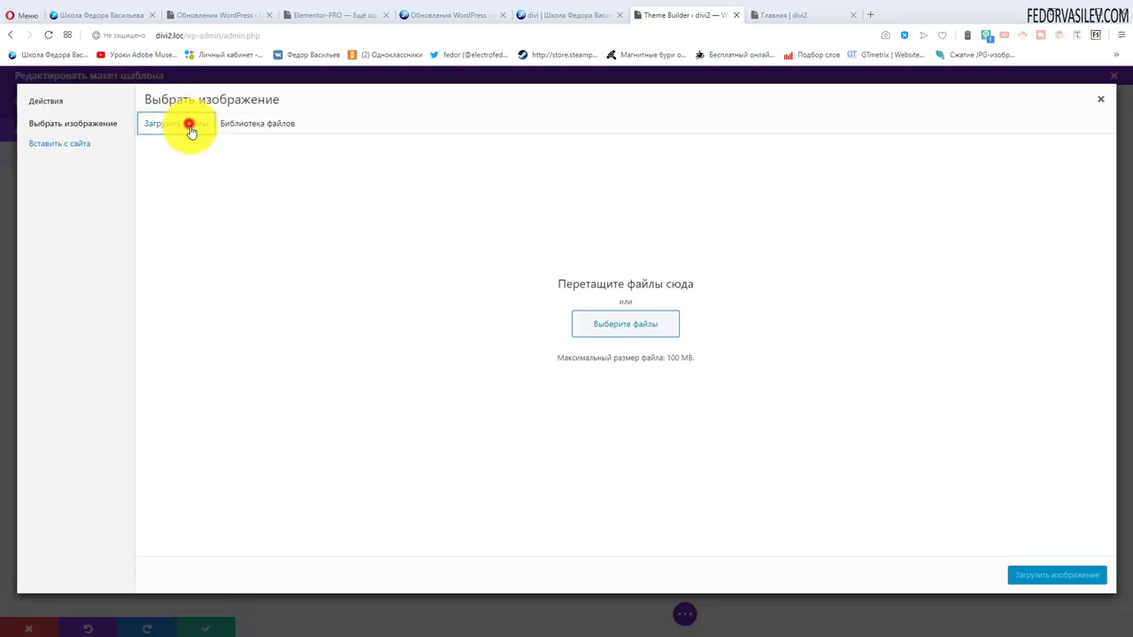
left_click(625, 328)
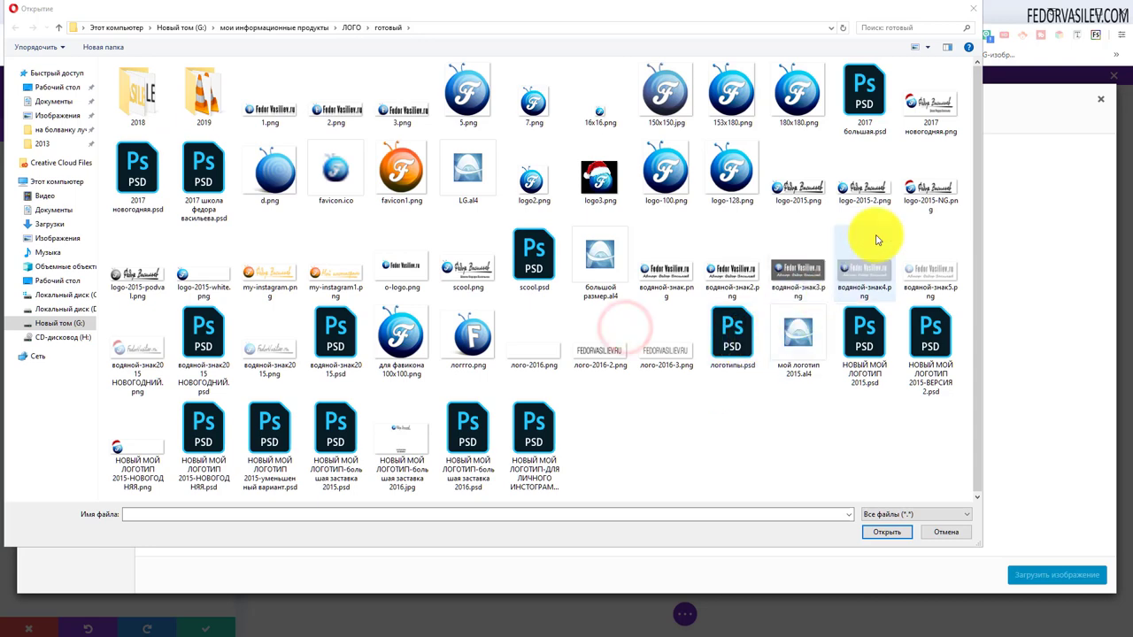
left_click(864, 188)
left_click(871, 531)
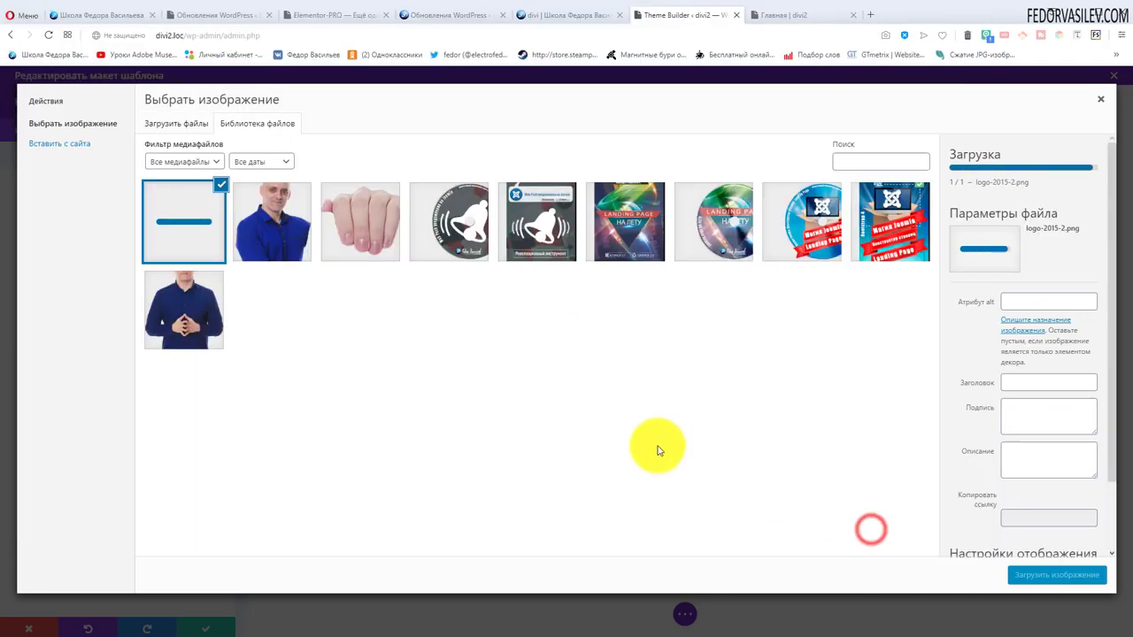
left_click(1037, 577)
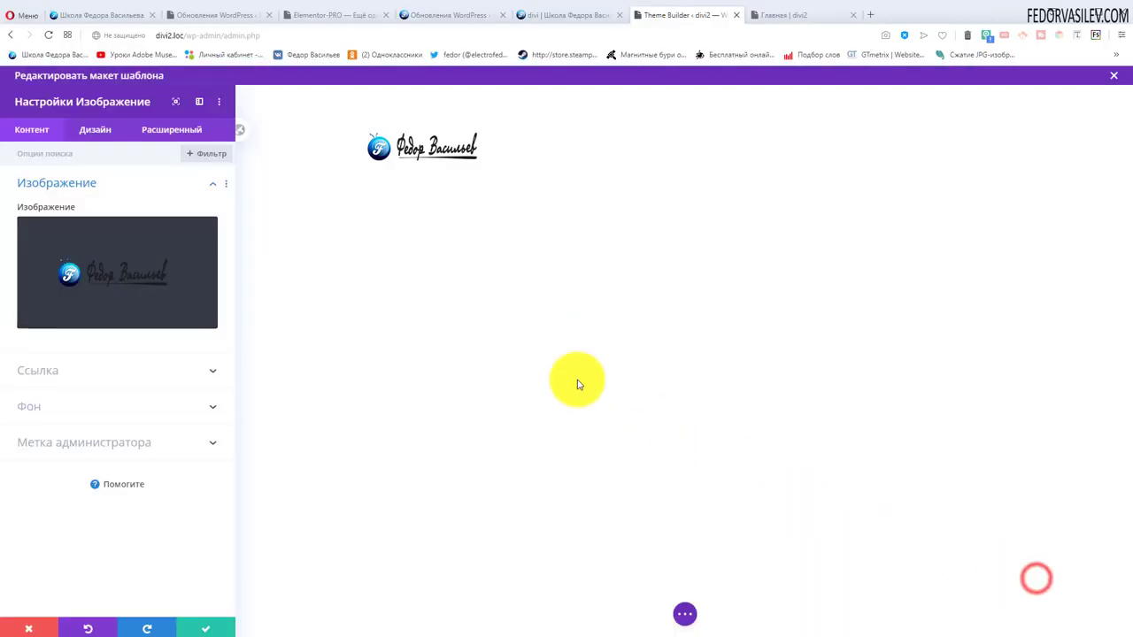
- Center the logo image in the footer row and save the image module settings
left_click(96, 136)
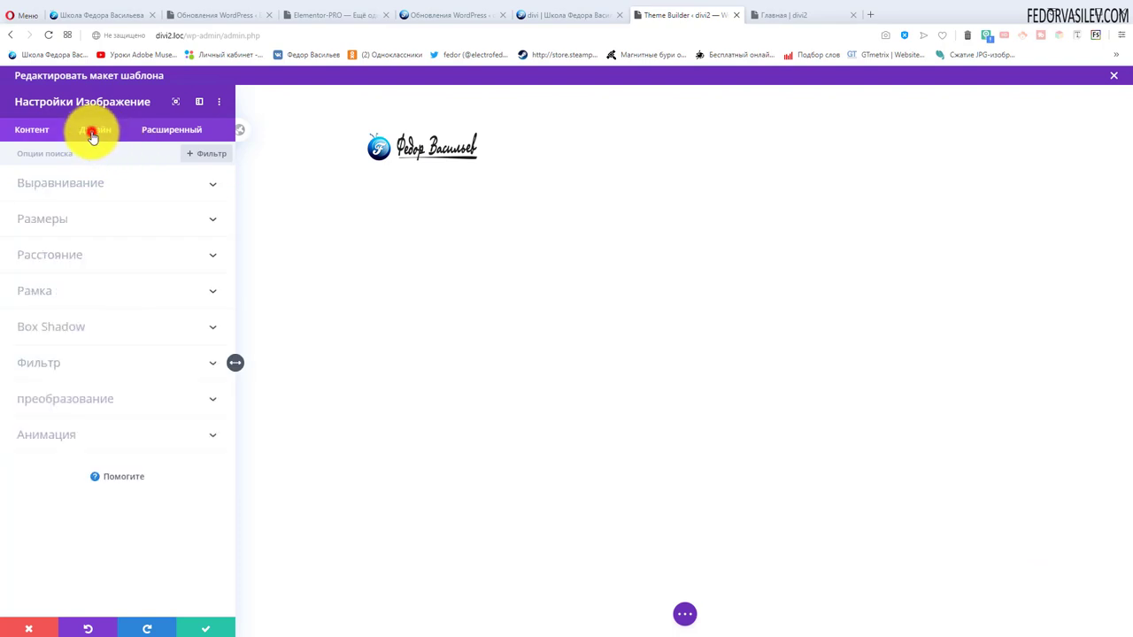
left_click(62, 186)
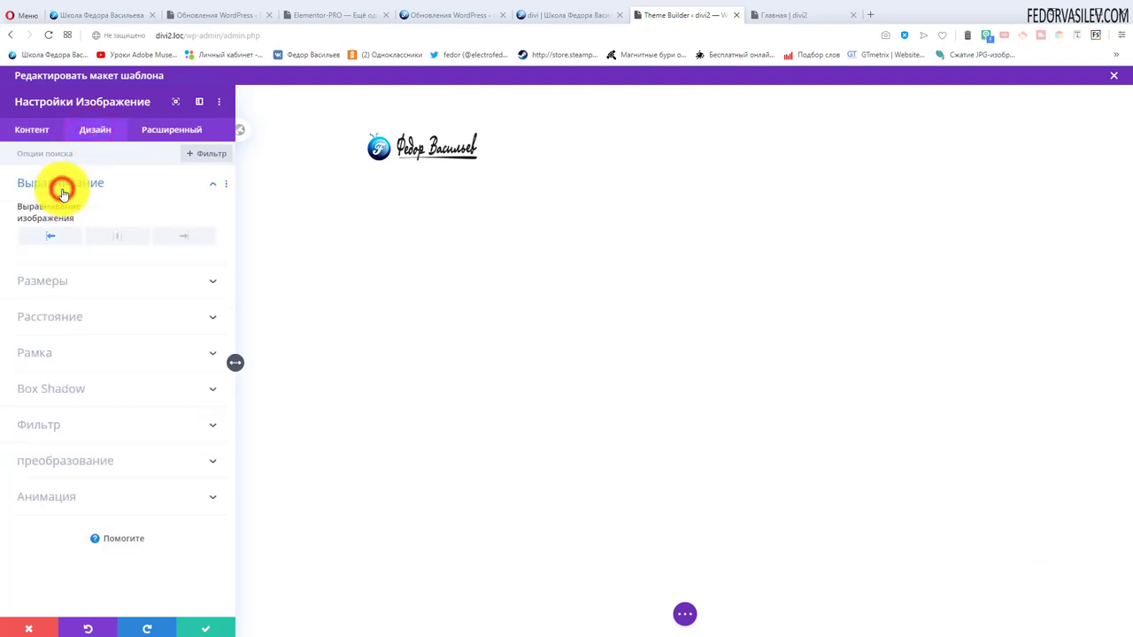
left_click(118, 235)
left_click(206, 628)
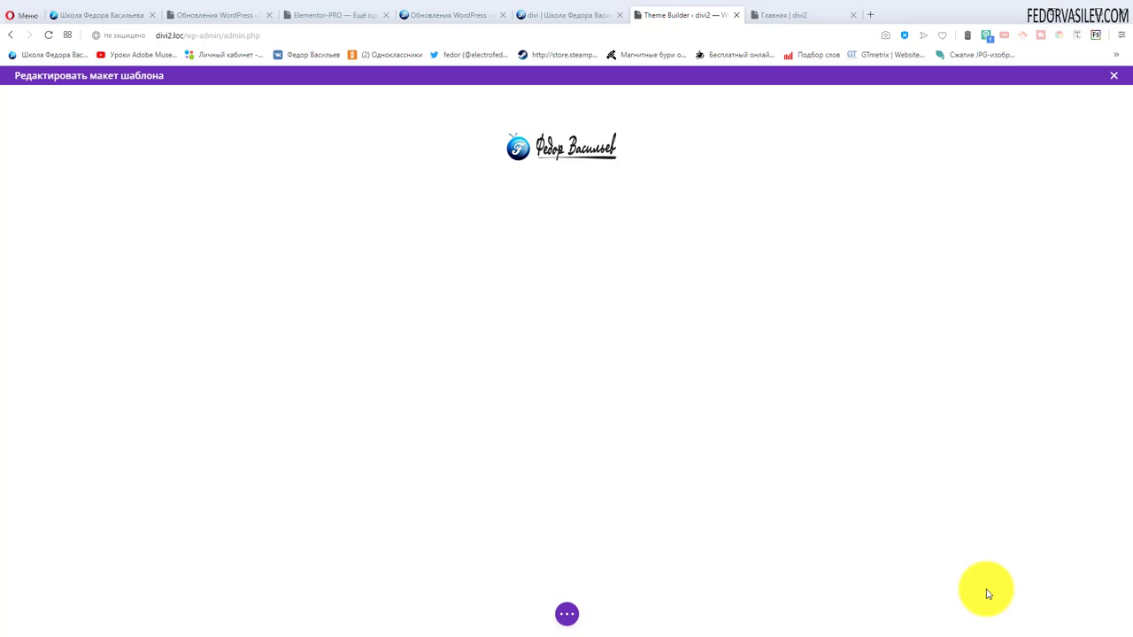
- Check the reference footer layout and insert a social media accounts module below the logo in the same row
key("ctrl+shift+Tab")
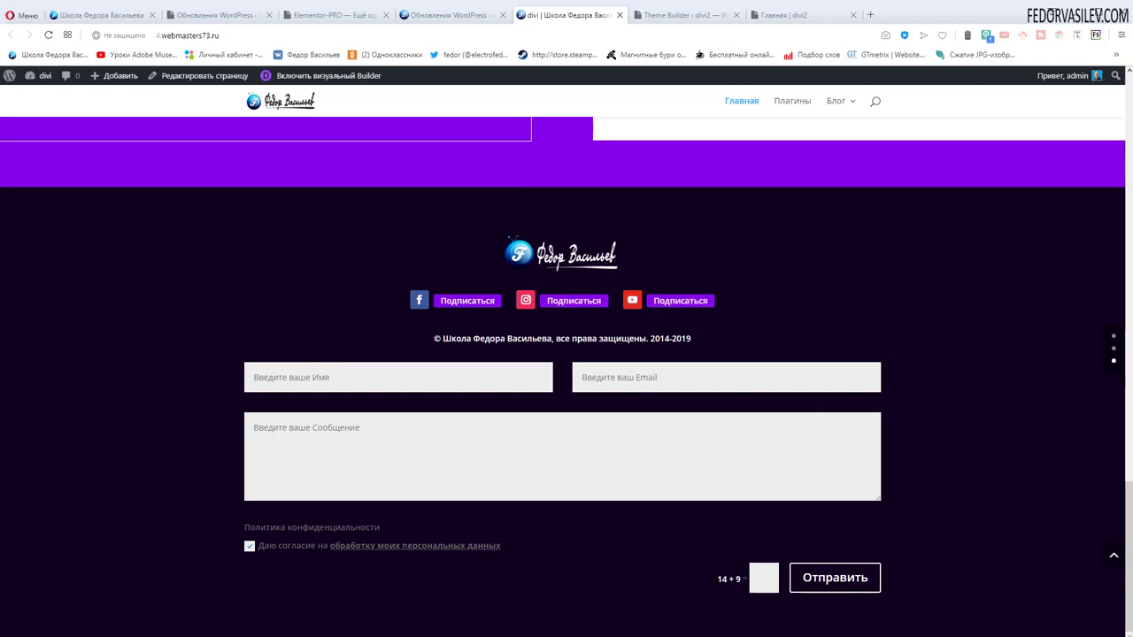
key("ctrl+Tab")
left_click(566, 176)
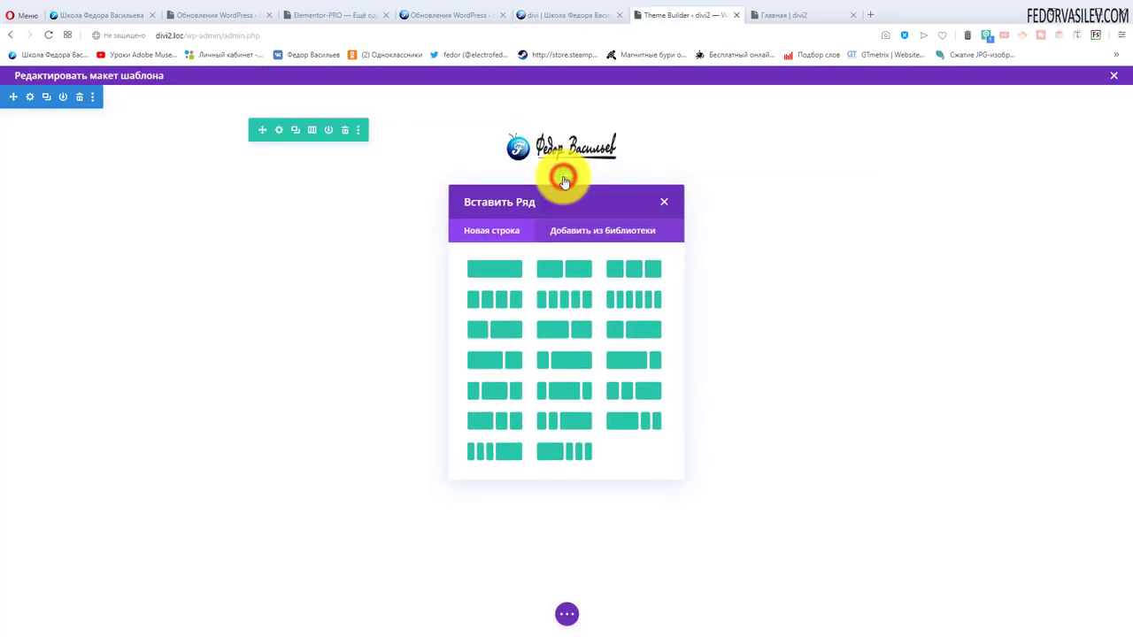
left_click(661, 202)
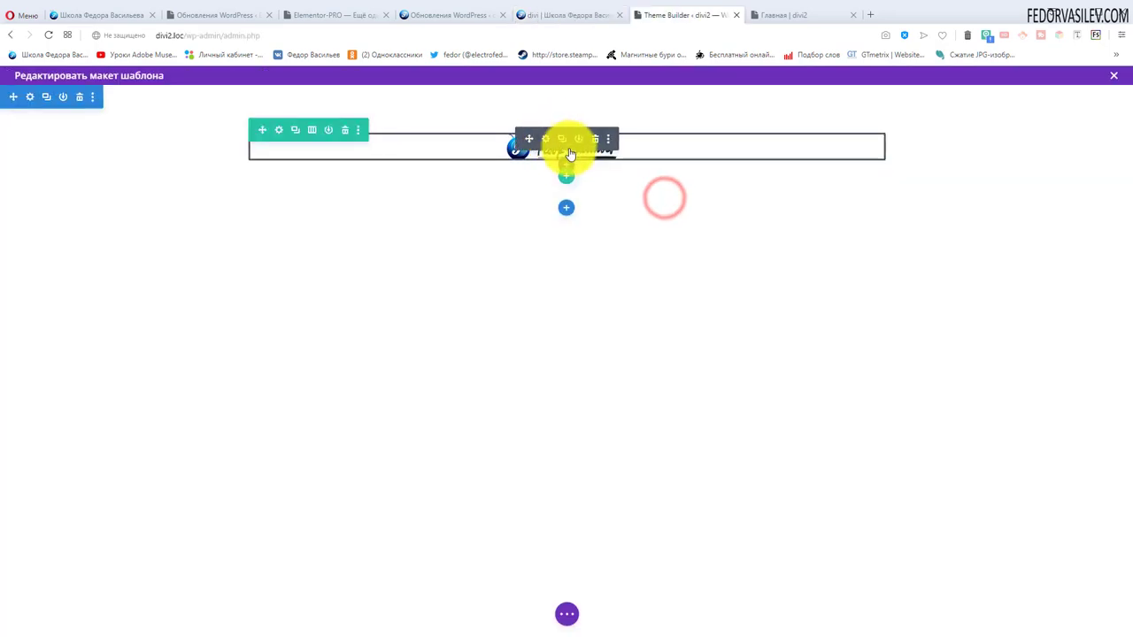
left_click(566, 166)
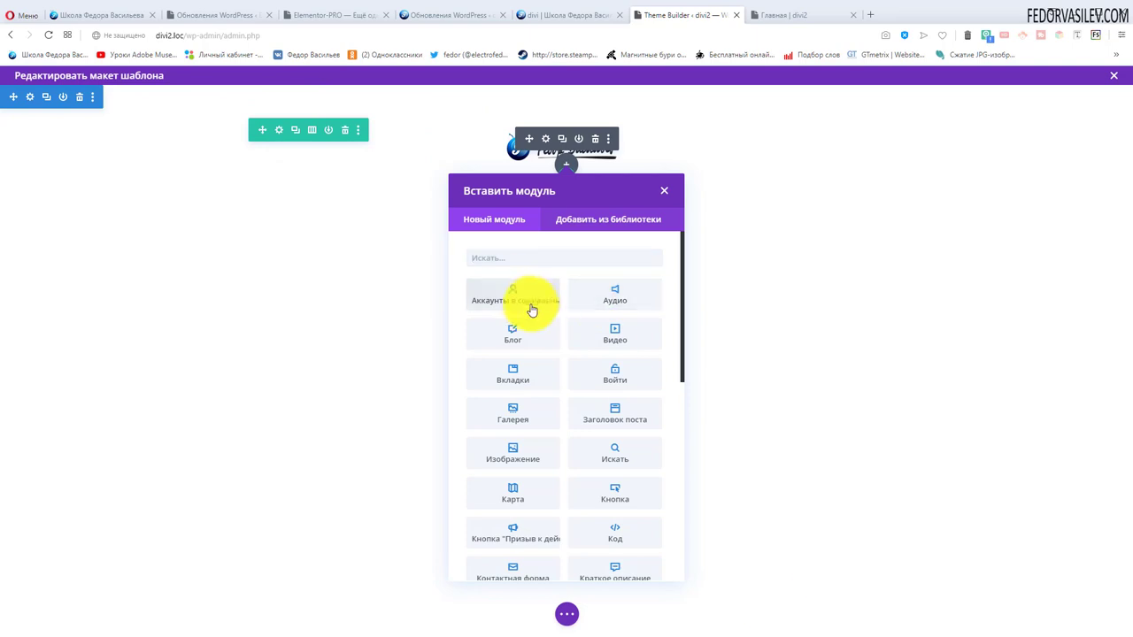
left_click(514, 298)
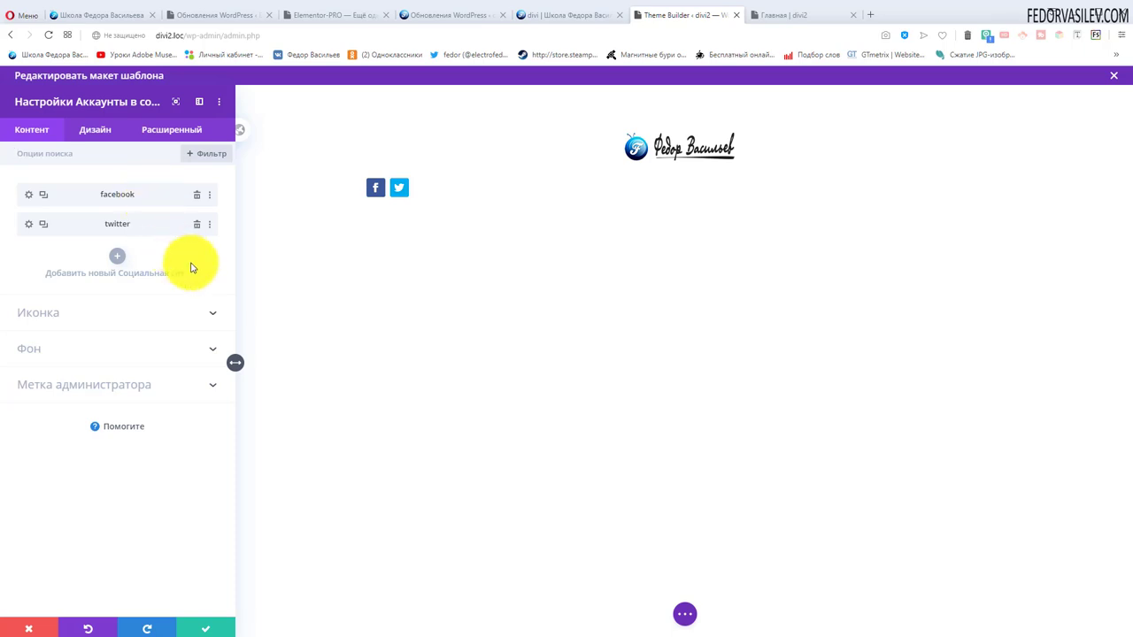
- Compare with the reference footer's icons and set the module's second social network to Instagram
left_click(549, 19)
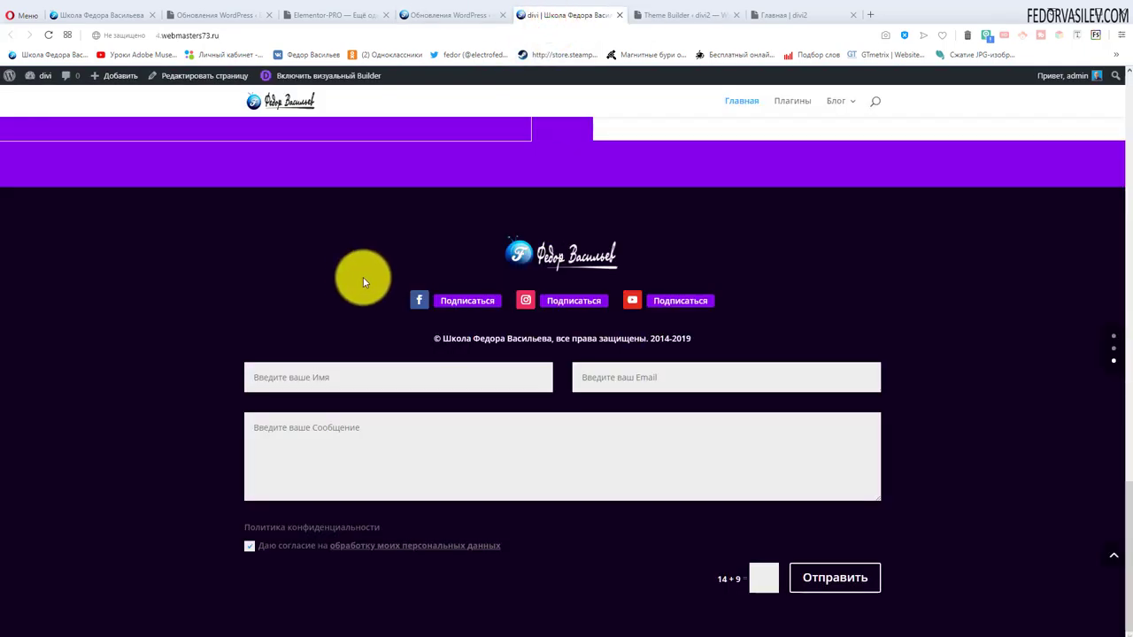
left_click(692, 18)
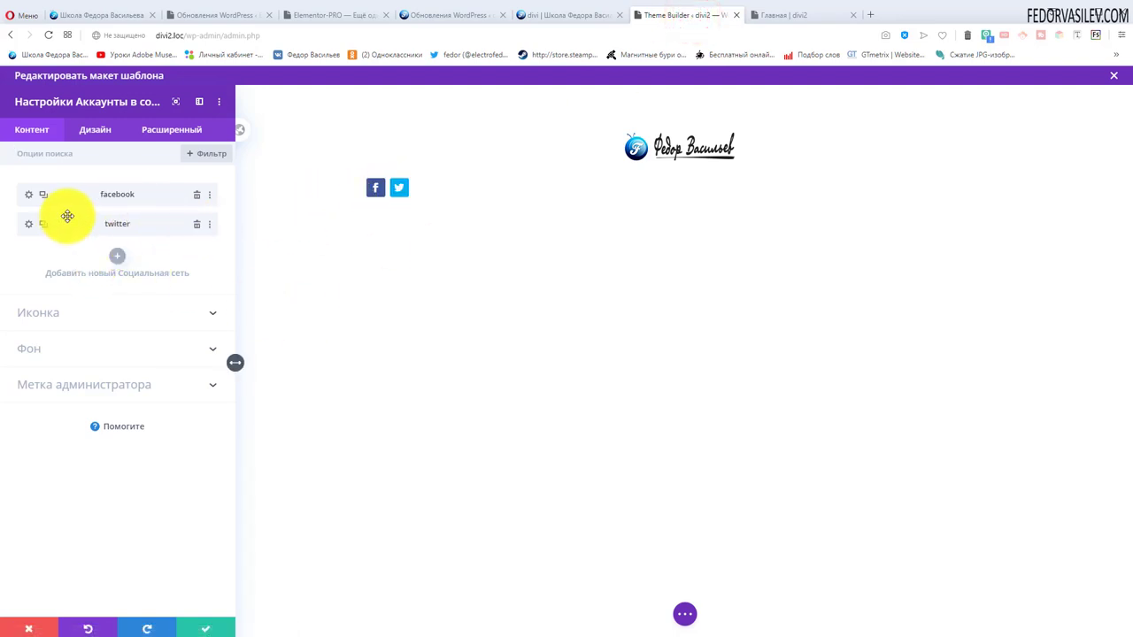
left_click(27, 227)
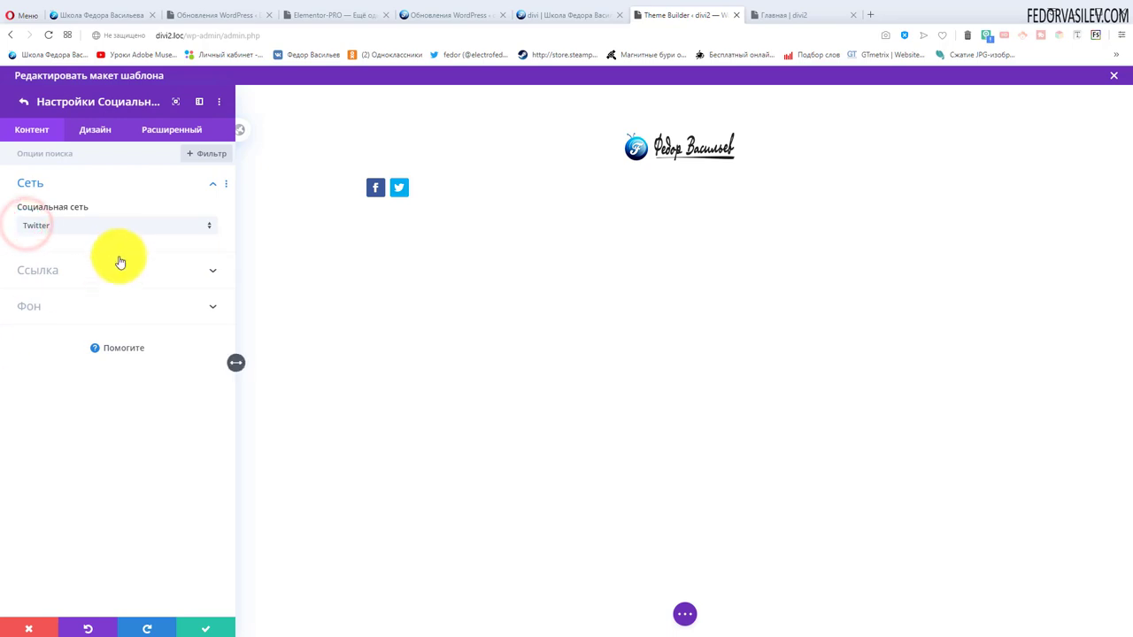
left_click(106, 232)
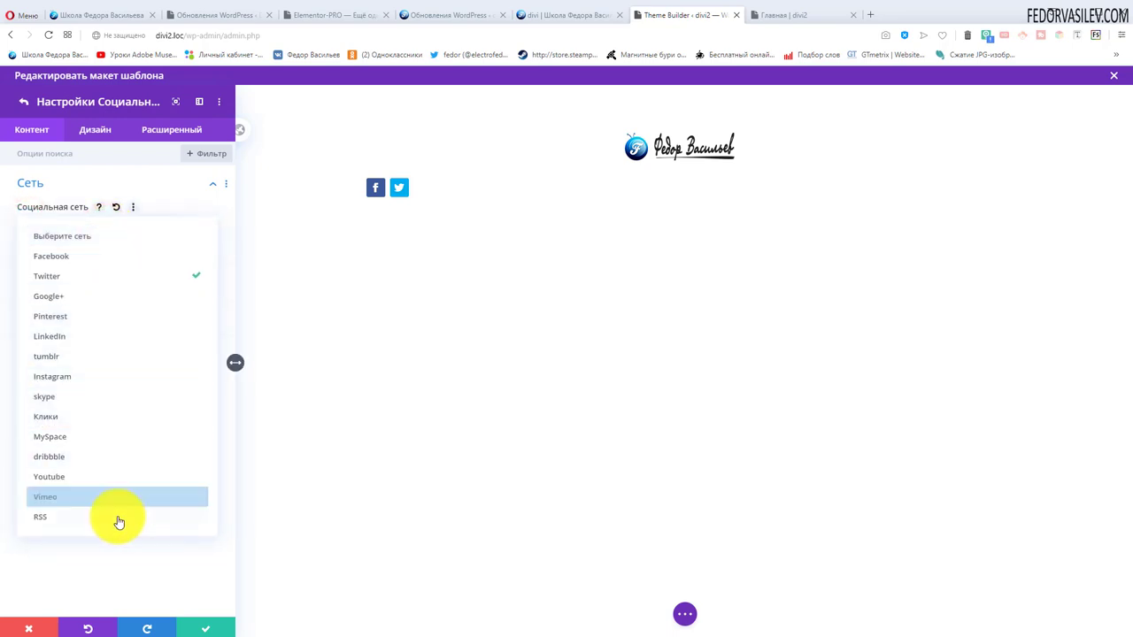
left_click(74, 379)
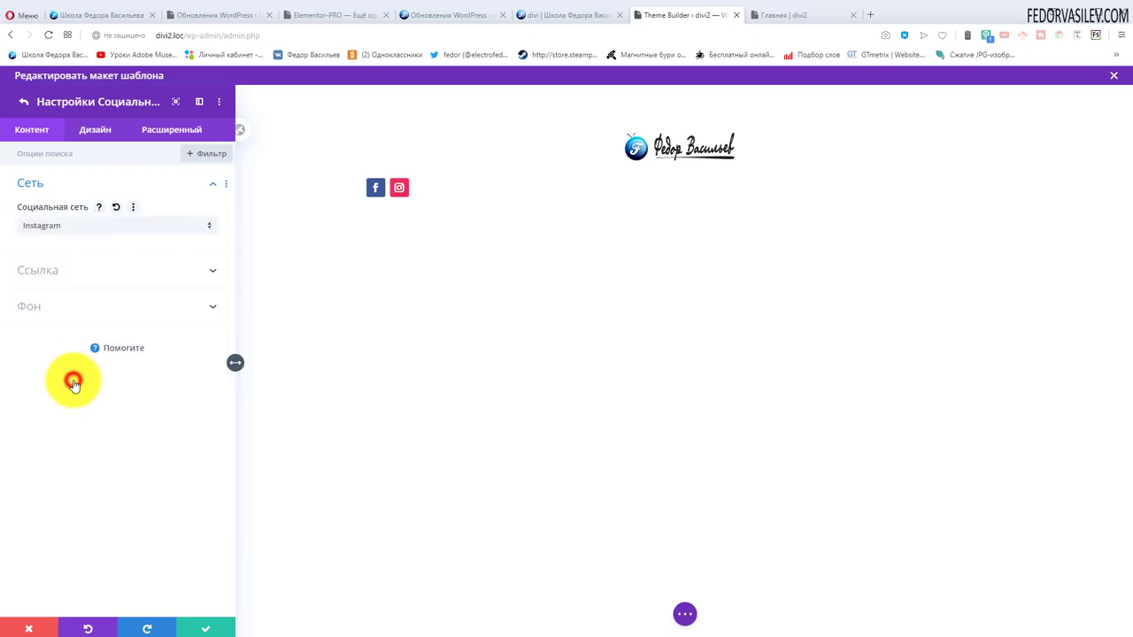
- Add Youtube as a third social network and enable the follow button for the module's icons
left_click(115, 259)
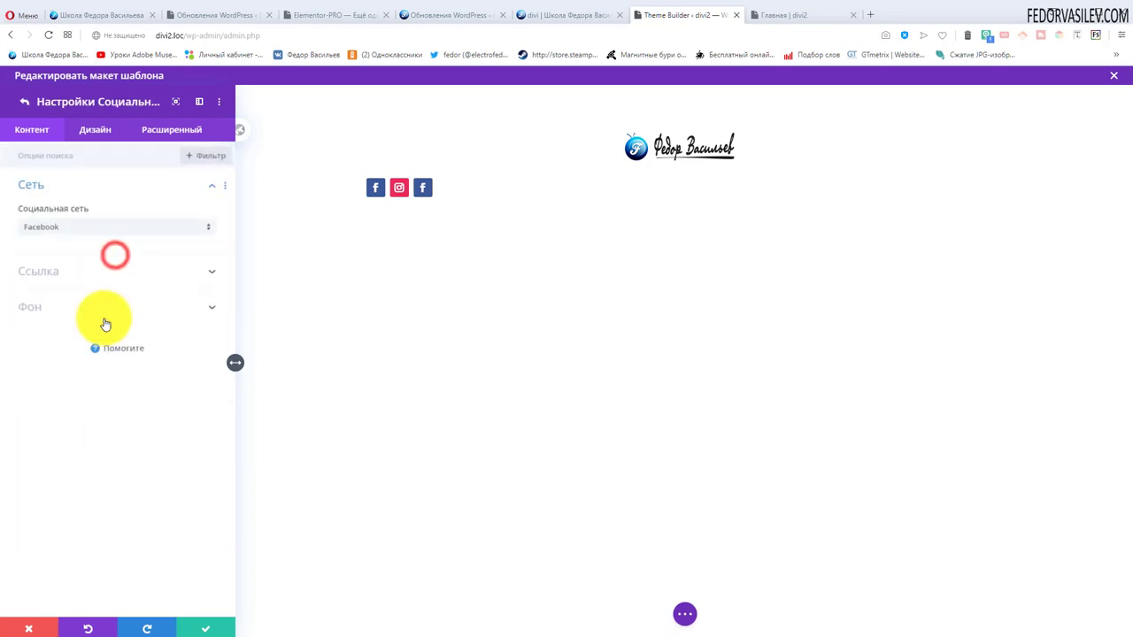
left_click(53, 228)
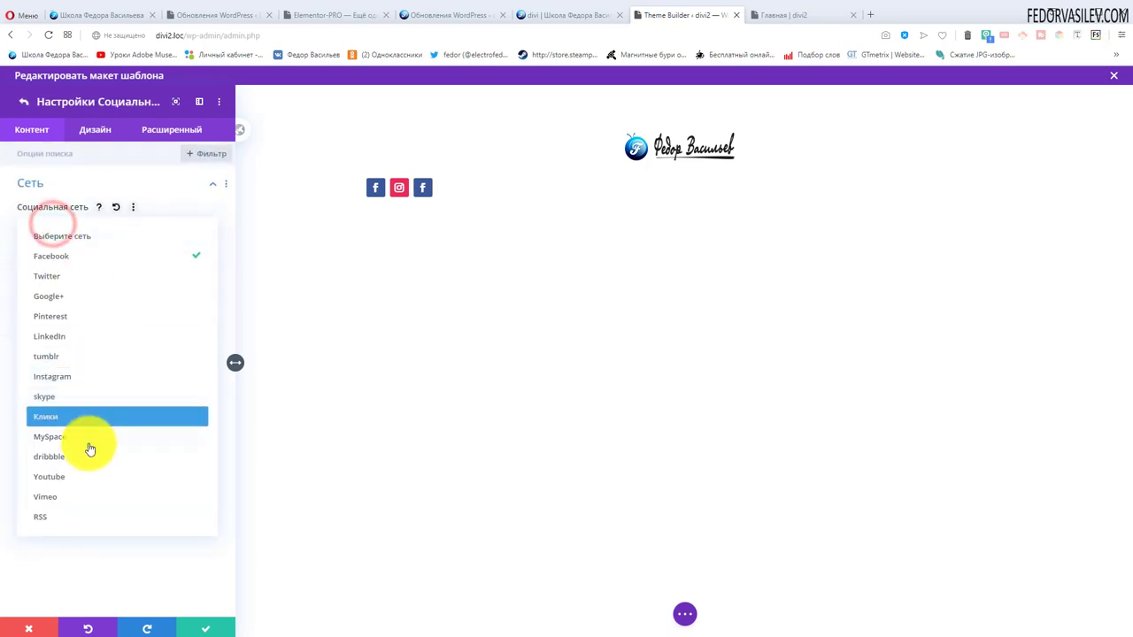
left_click(76, 476)
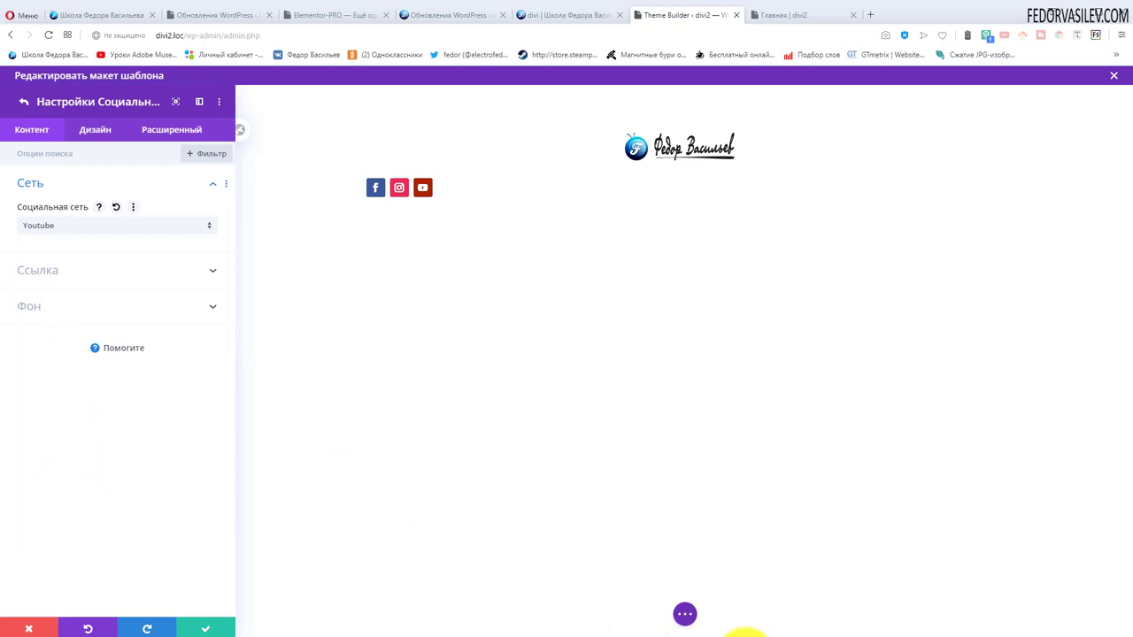
left_click(35, 348)
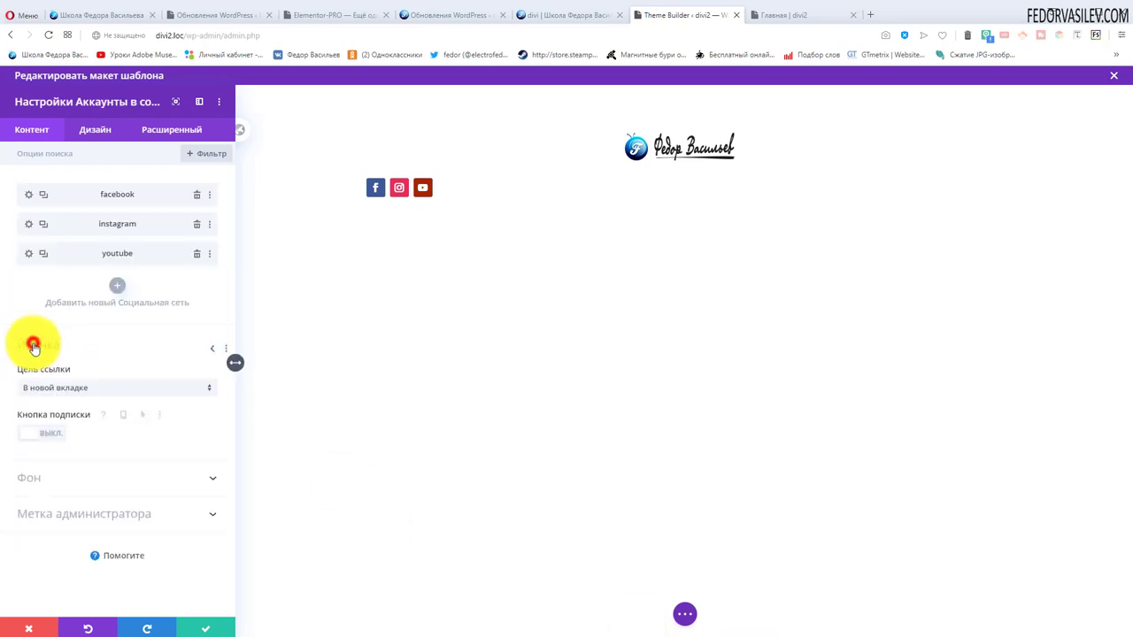
left_click(49, 437)
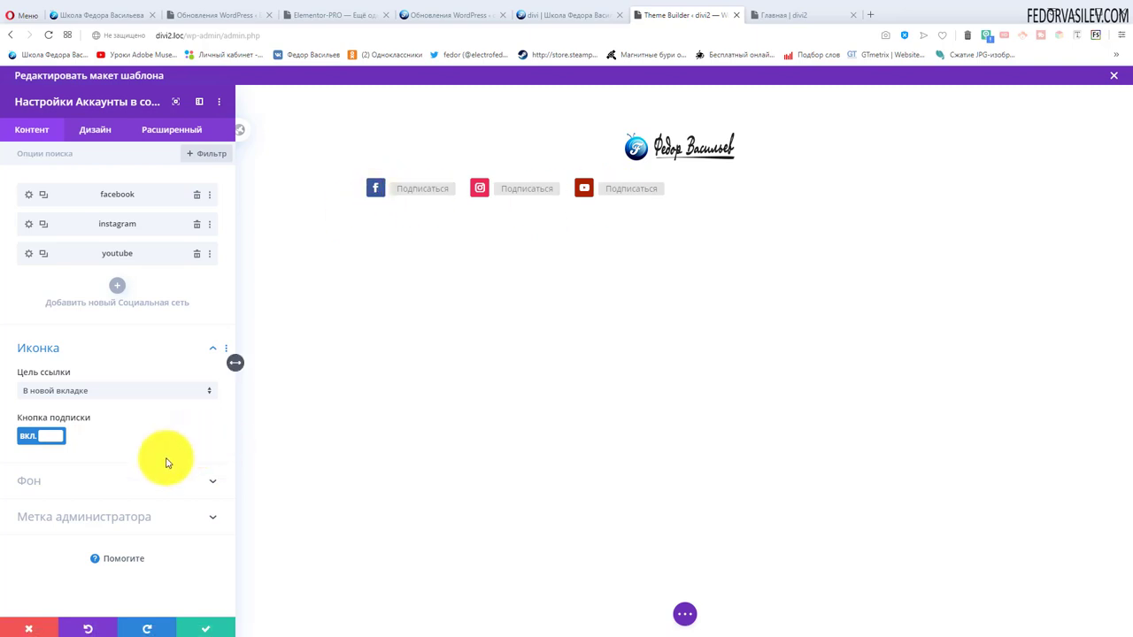
- Enable the custom icon size for the social media module and center-align its icons
left_click(88, 134)
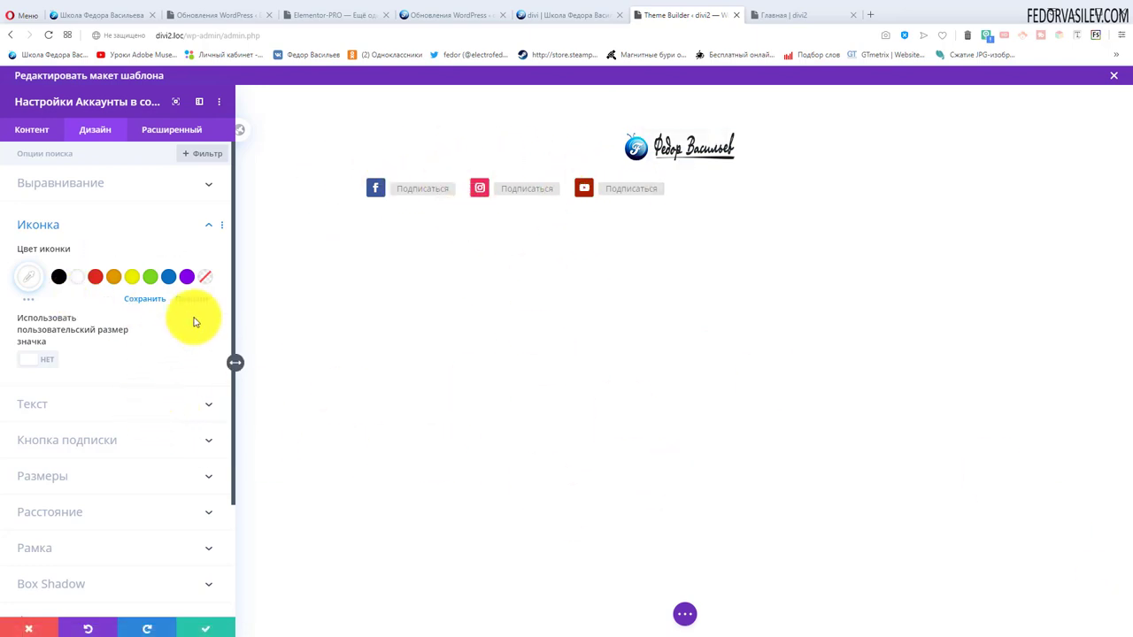
left_click(39, 359)
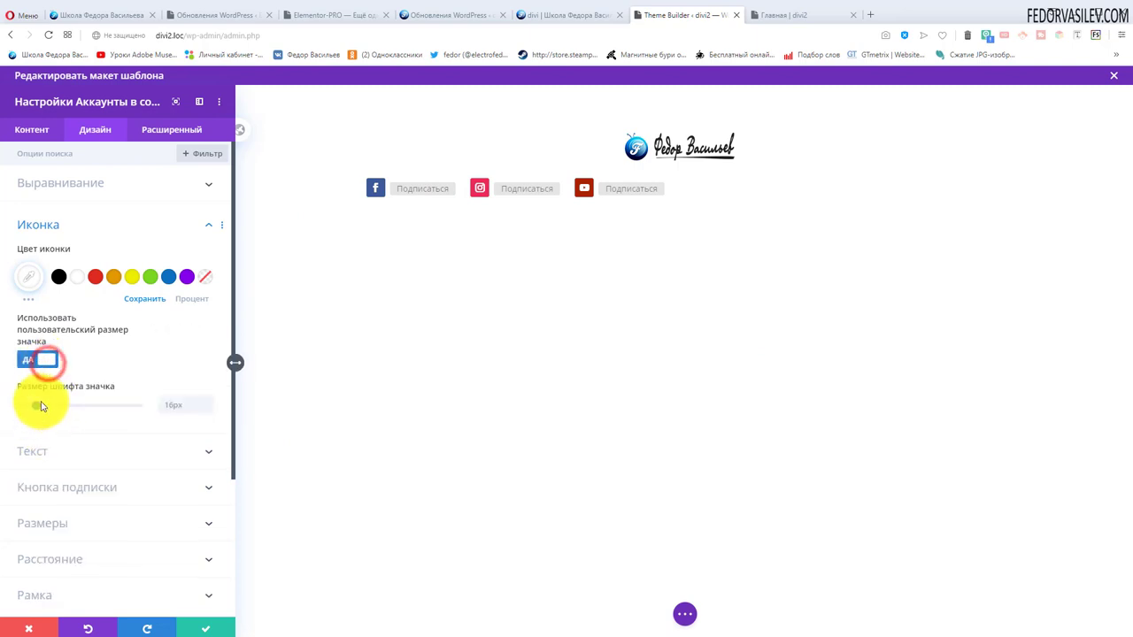
left_click(37, 406)
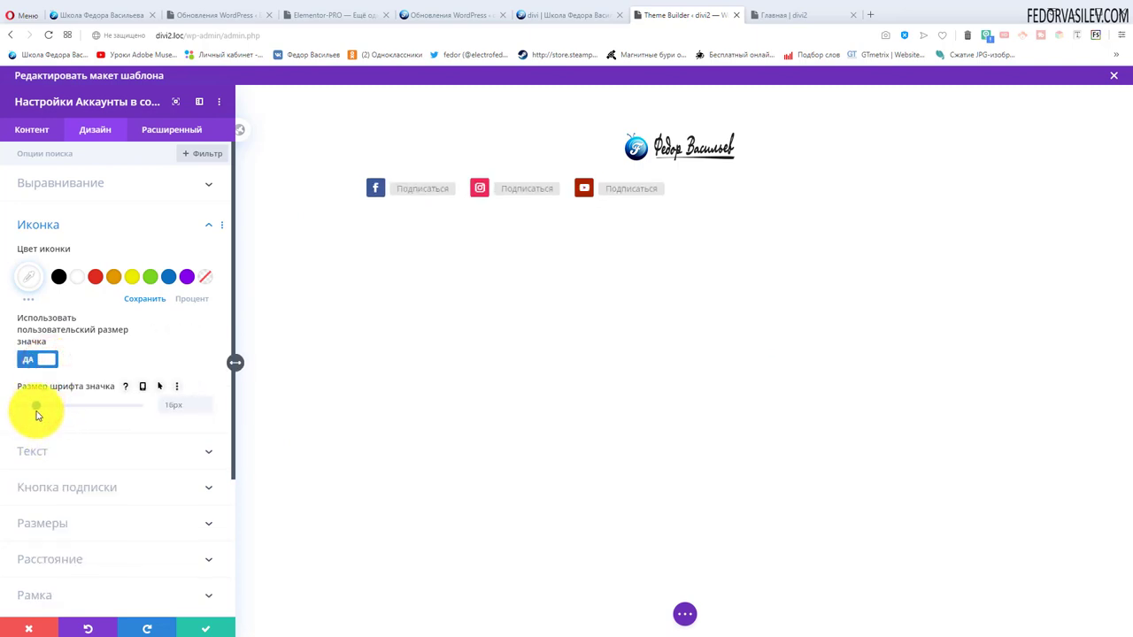
left_click(71, 180)
left_click(102, 225)
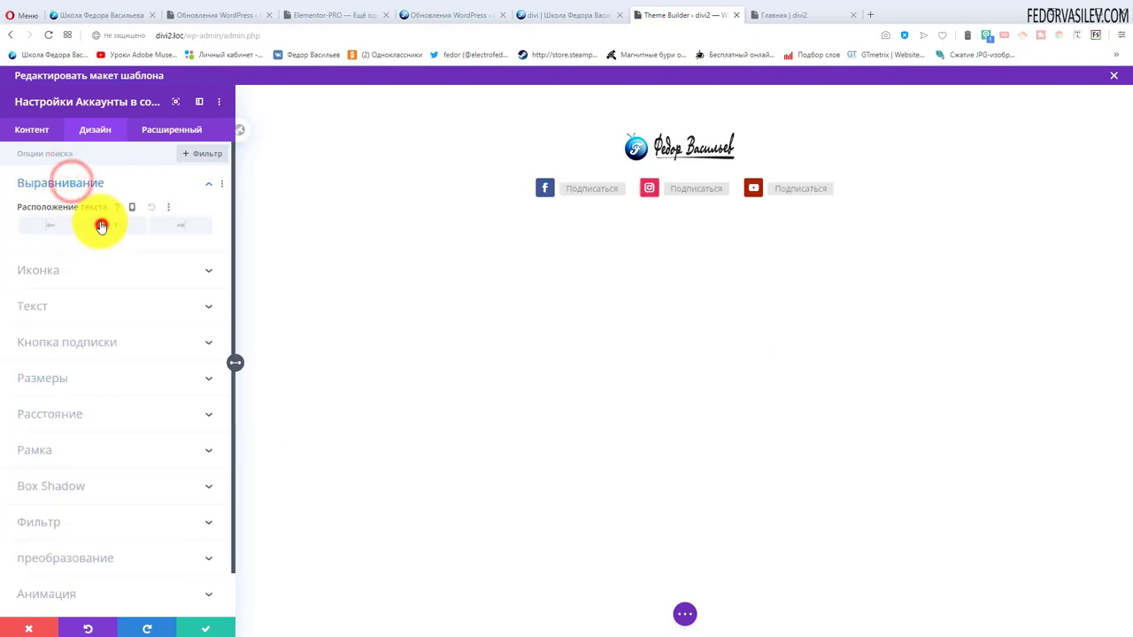
left_click(78, 184)
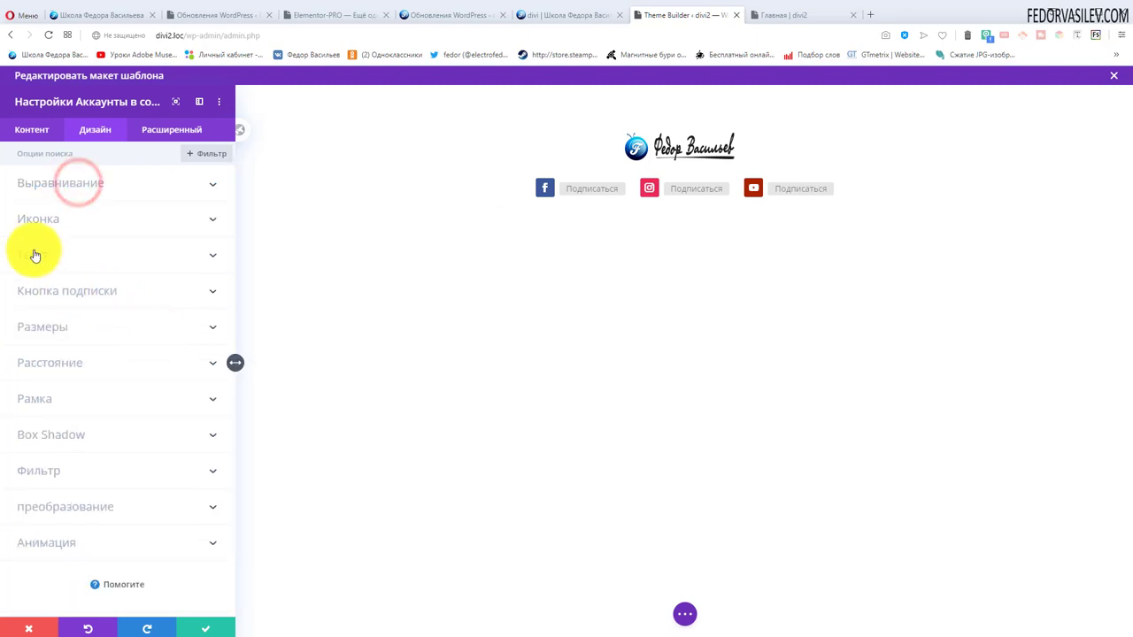
- Enable custom styles for the follow buttons and give them white text on a purple background
left_click(74, 297)
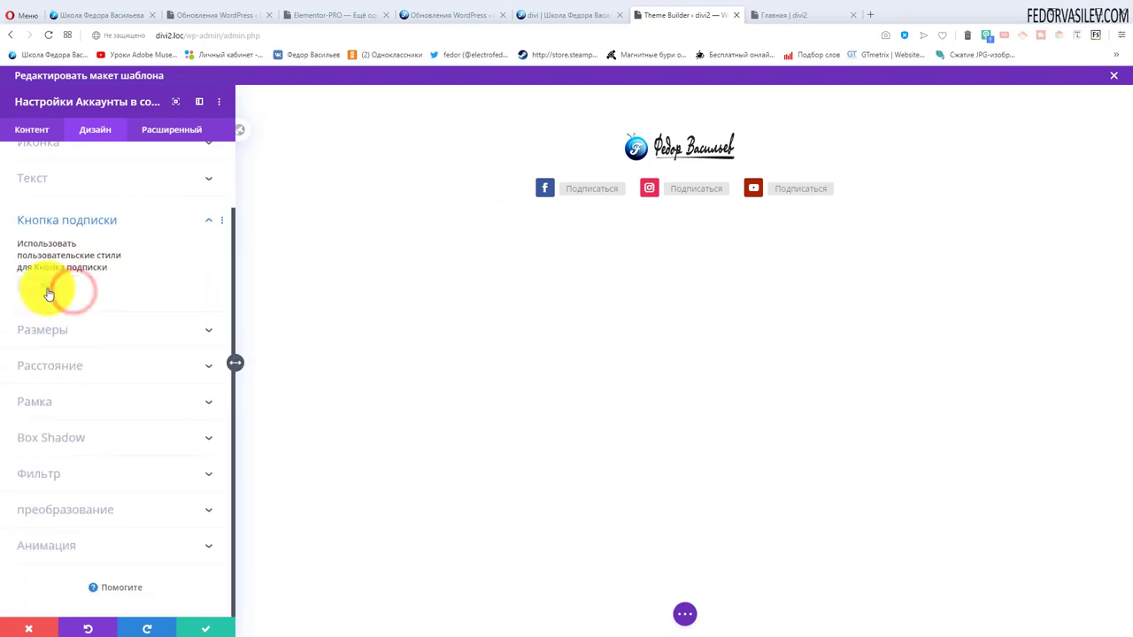
left_click(39, 285)
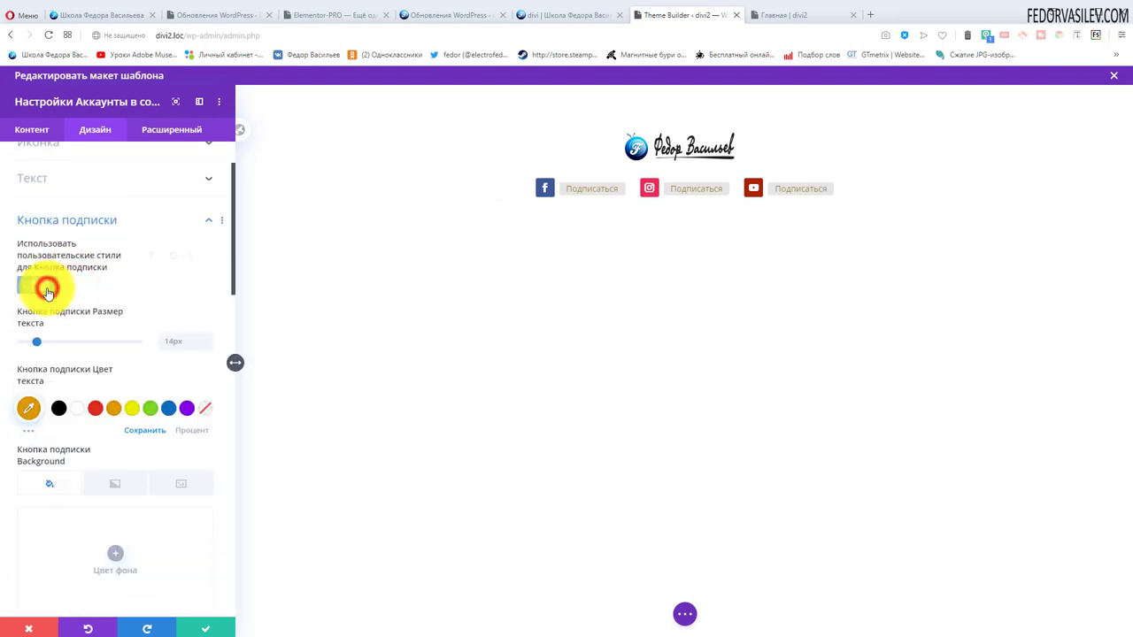
left_click(59, 409)
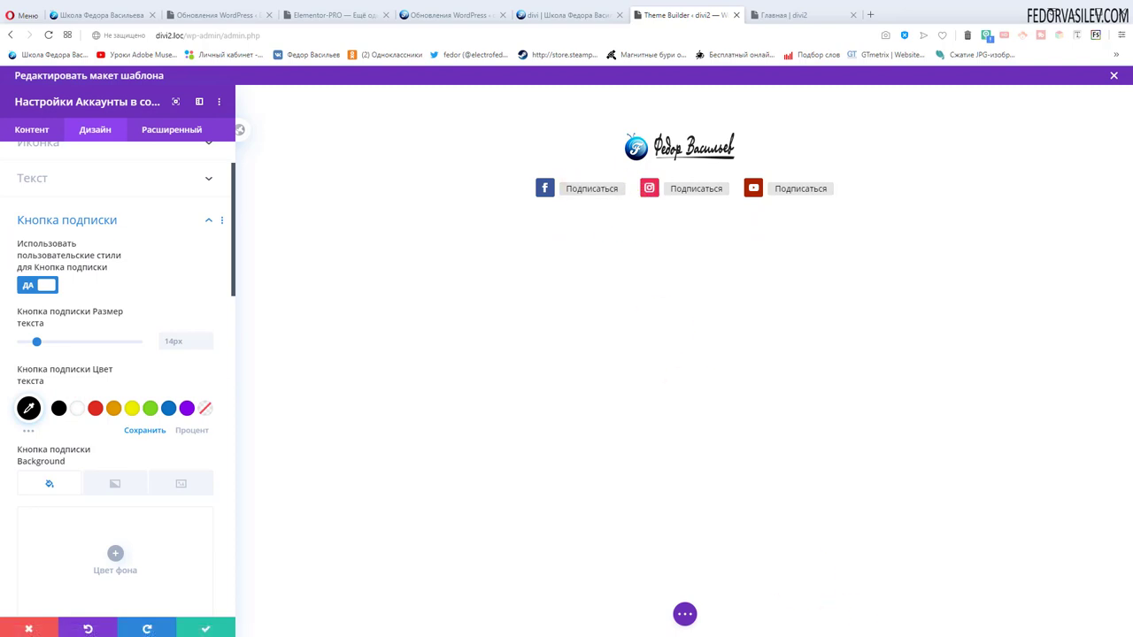
left_click(78, 409)
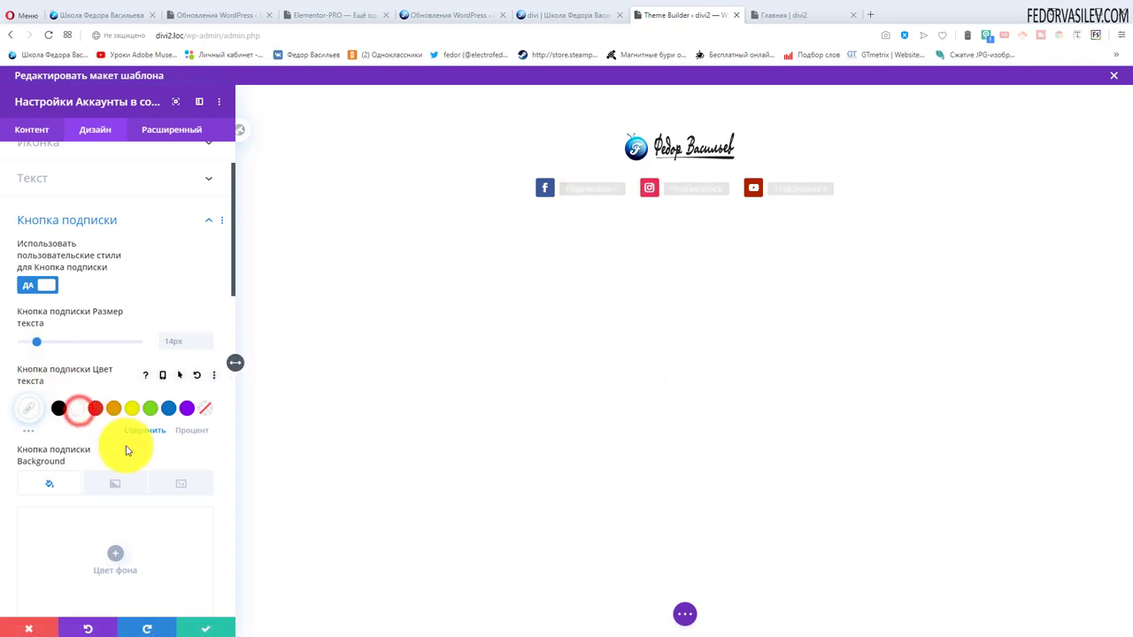
scroll(62, 434, "down", 1)
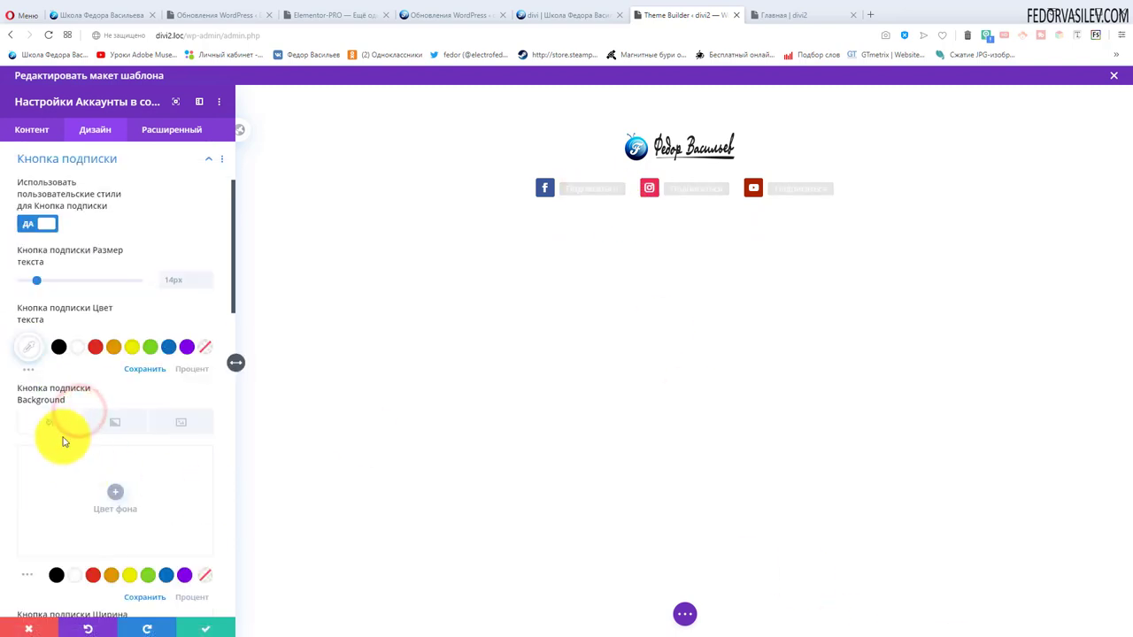
left_click(184, 575)
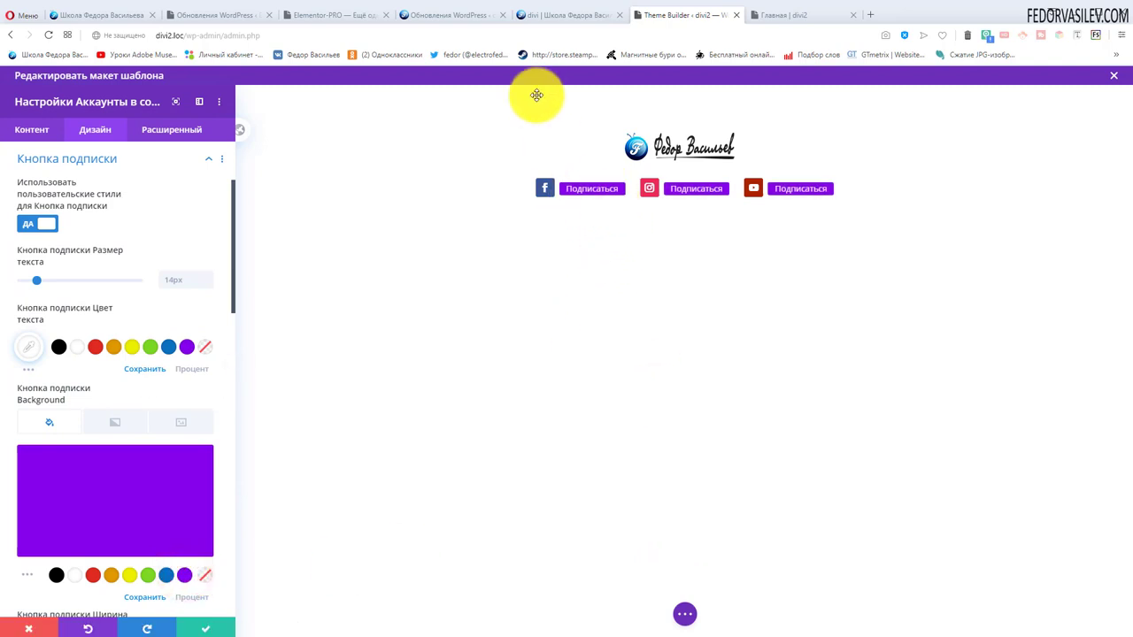
- Compare with the reference footer's buttons and set the follow button font weight to Полужирный
left_click(458, 19)
left_click(533, 16)
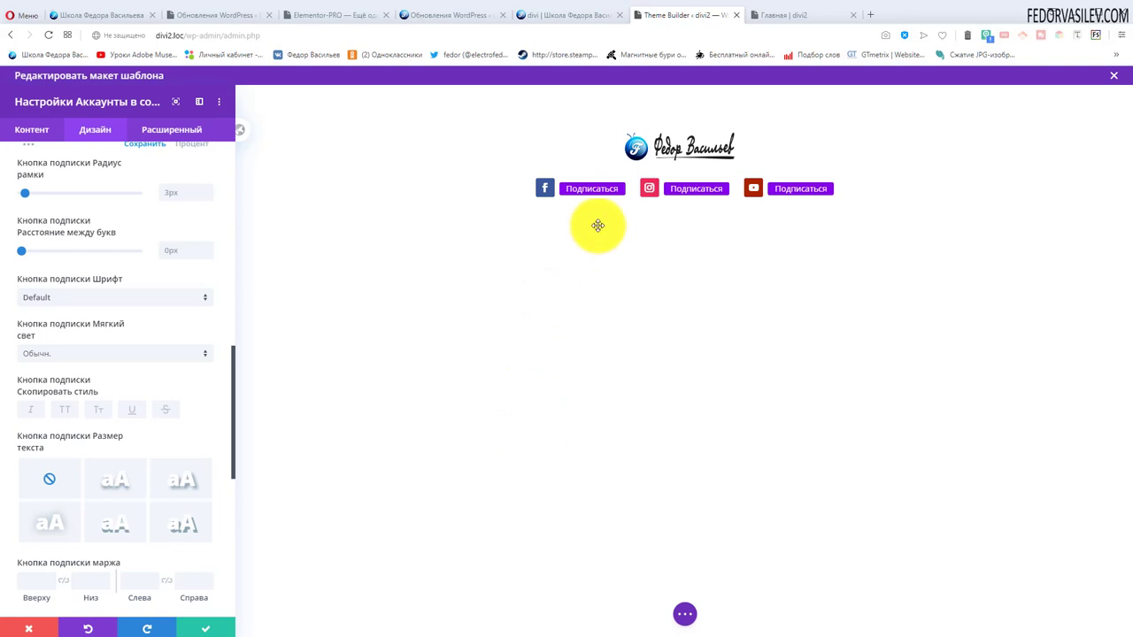
left_click(71, 355)
left_click(76, 411)
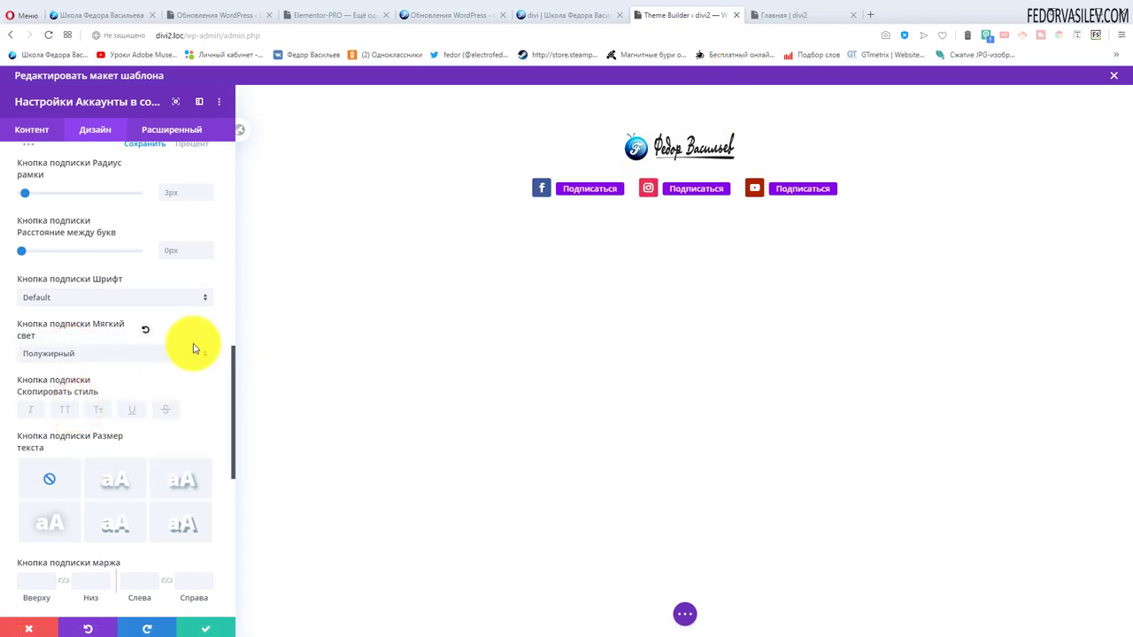
- Apply the bottom box shadow preset to the follow buttons with -4px horizontal offset, 8px vertical offset and 8px blur
scroll(190, 381, "down", 5)
left_click(142, 366)
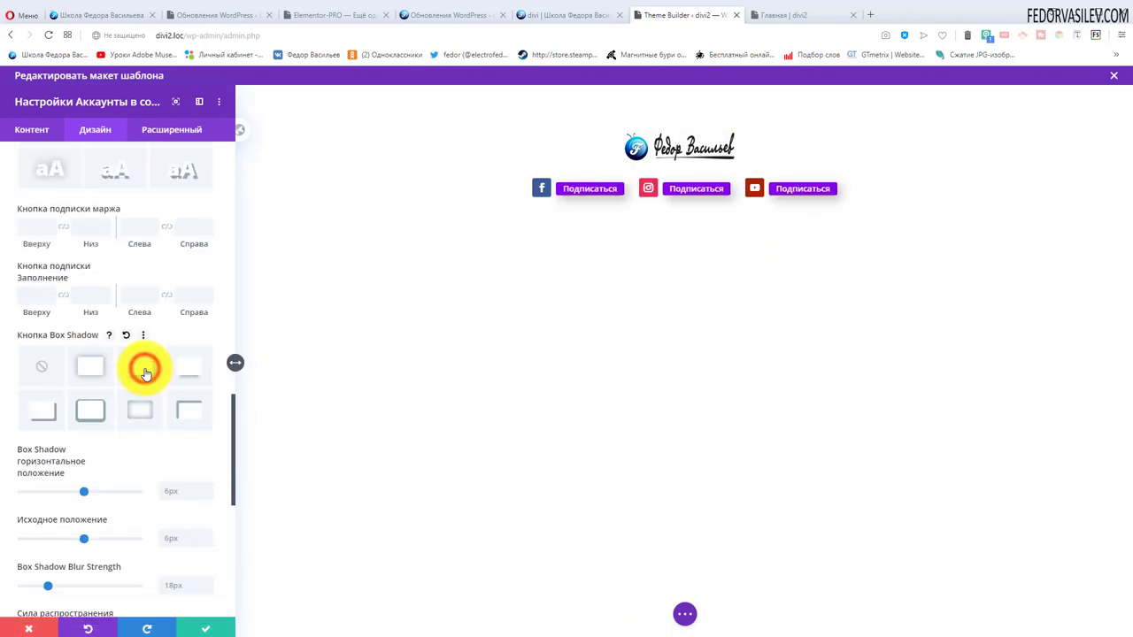
left_click(191, 378)
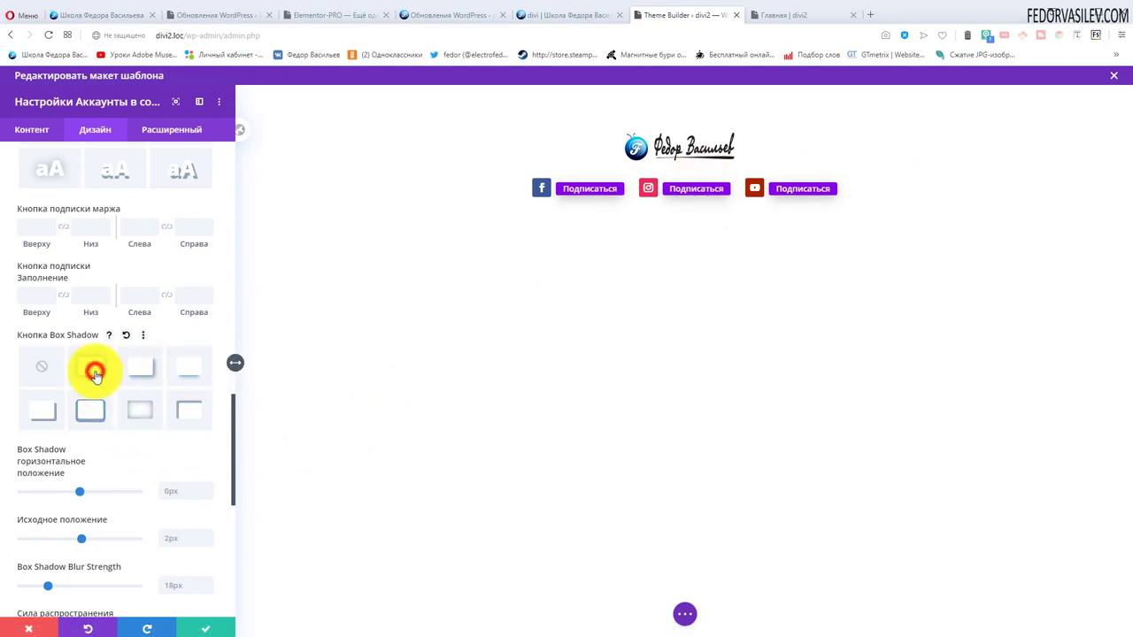
left_click(94, 372)
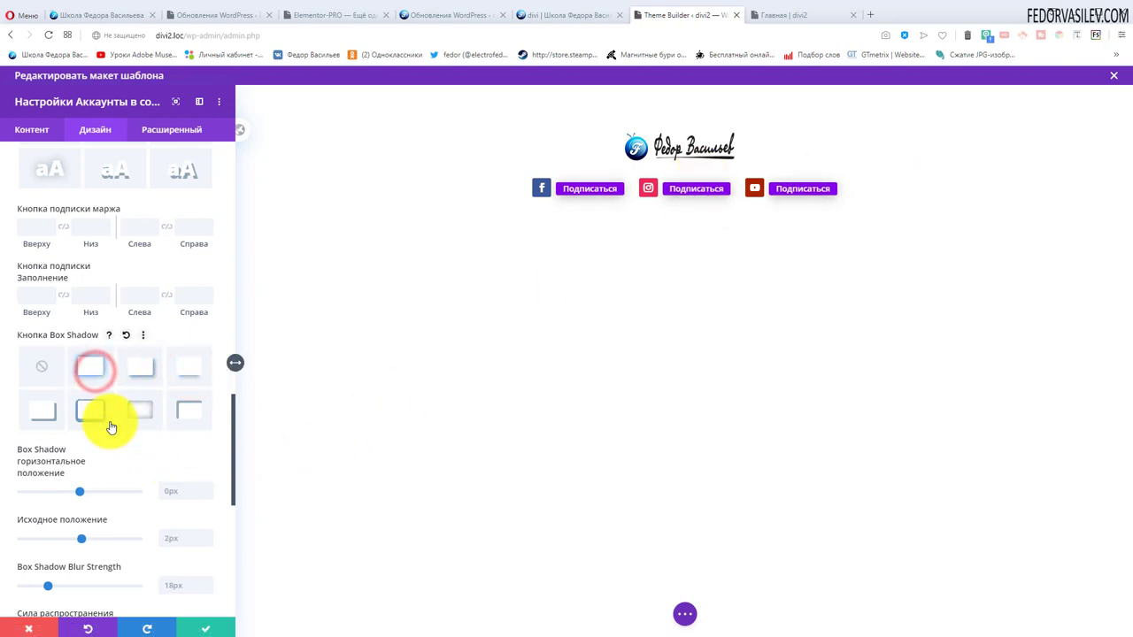
left_click(184, 368)
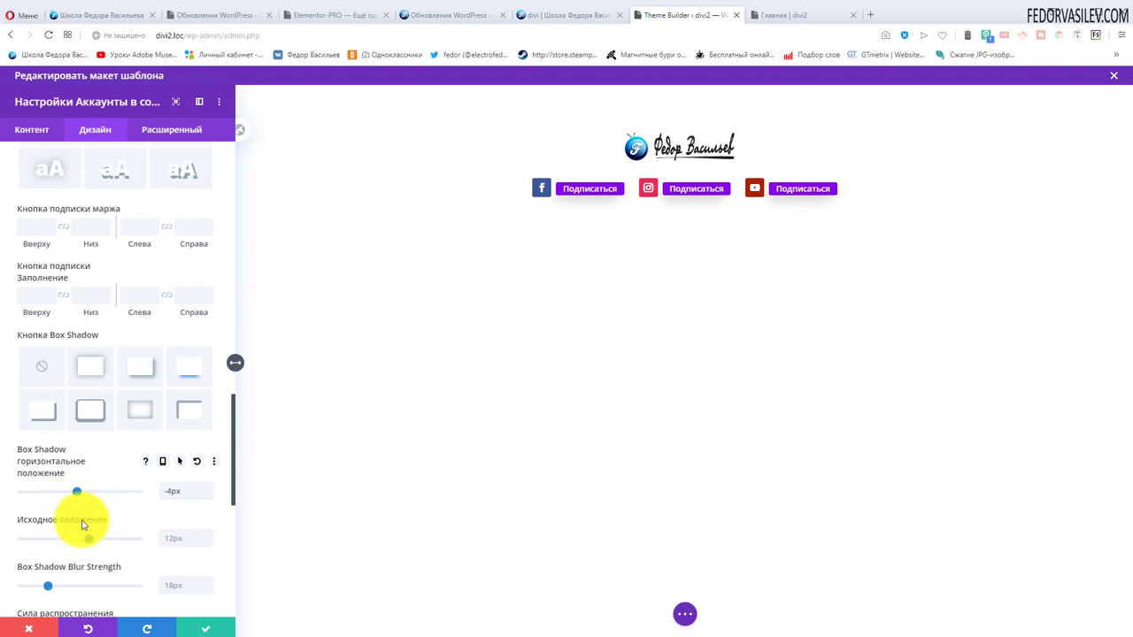
left_click_drag(75, 542, 85, 538)
left_click_drag(47, 586, 36, 587)
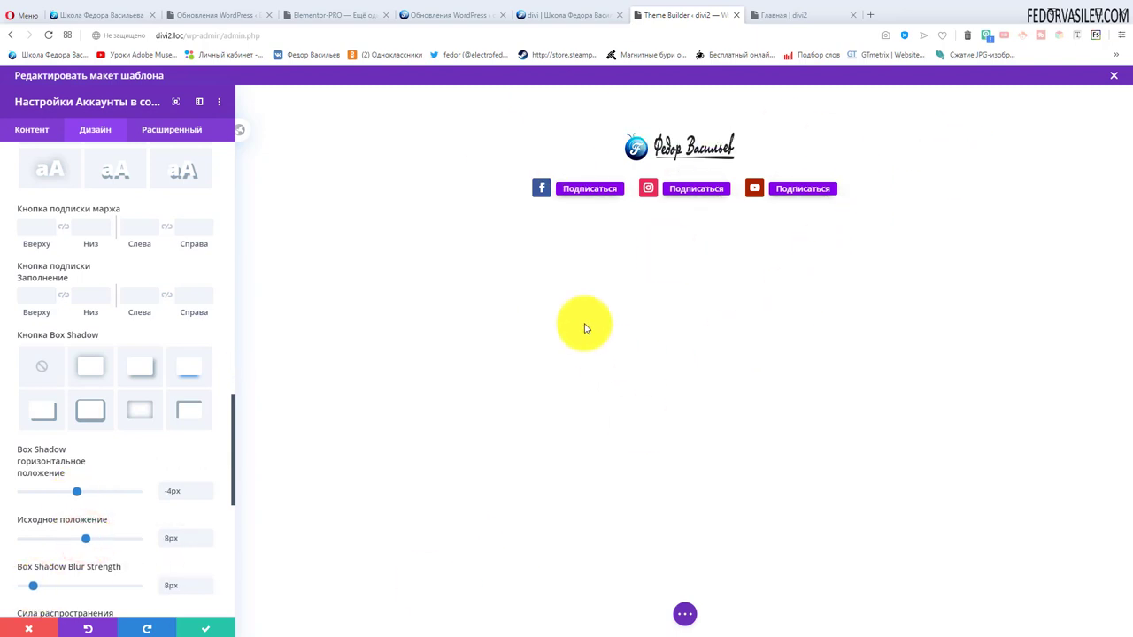
- Review the network and account link URL settings of the Facebook, Youtube and Instagram entries
left_click(650, 417)
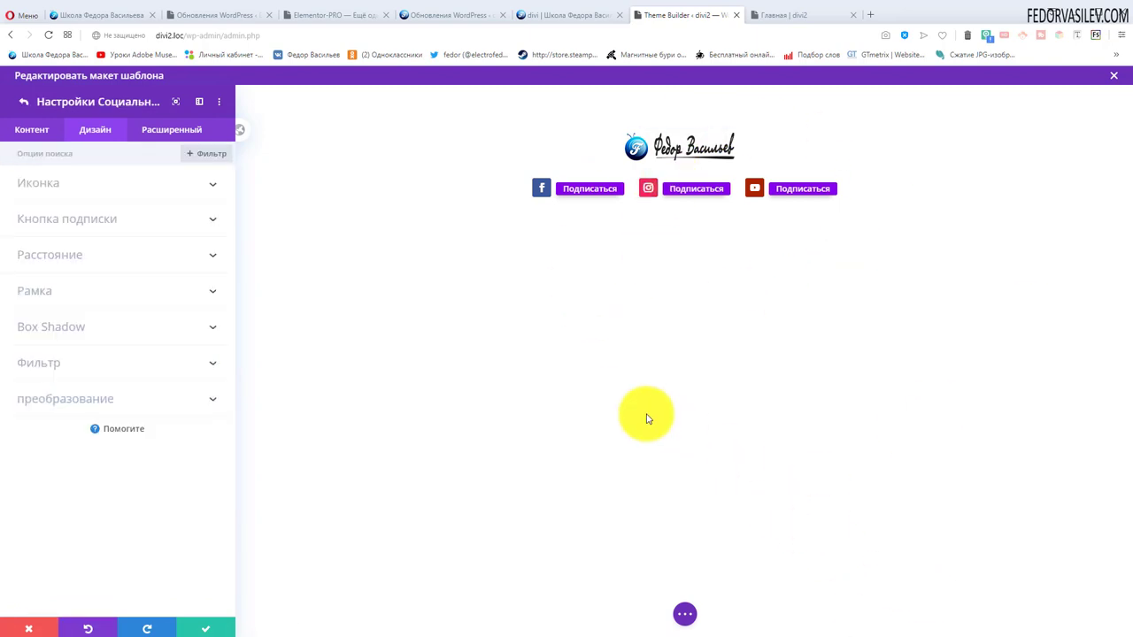
left_click(37, 138)
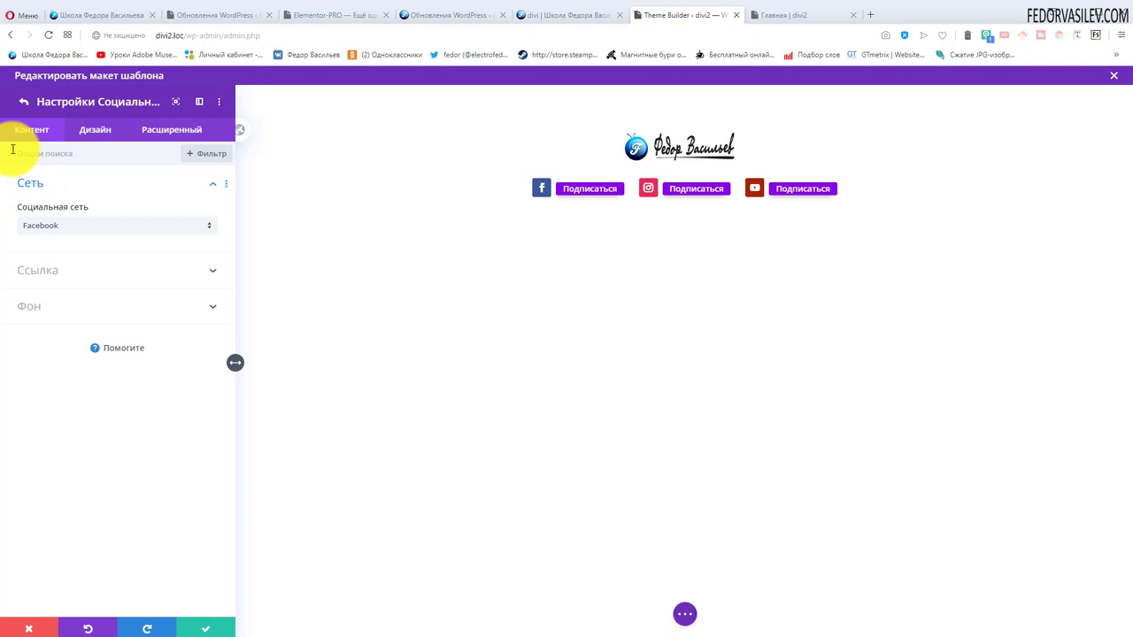
left_click(24, 102)
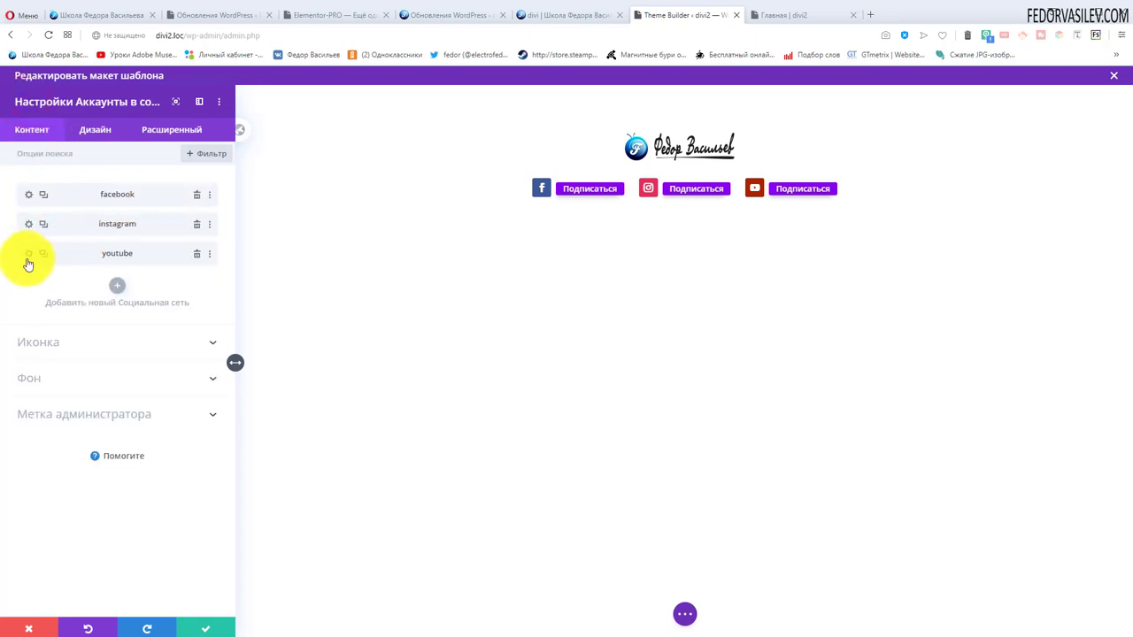
left_click(27, 256)
left_click(27, 270)
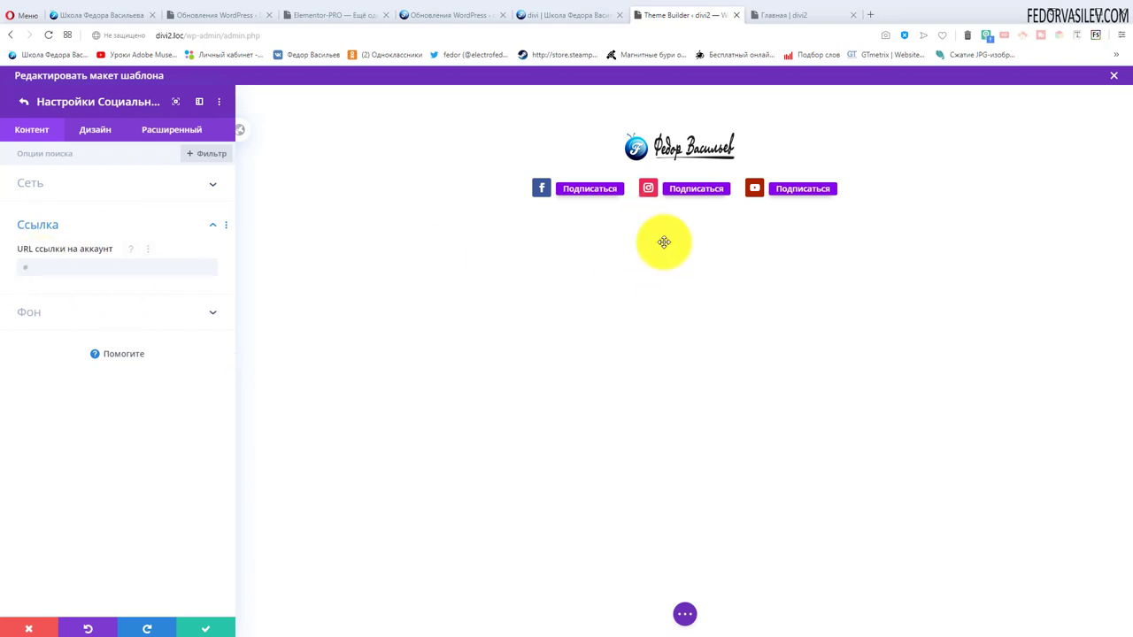
left_click(33, 268)
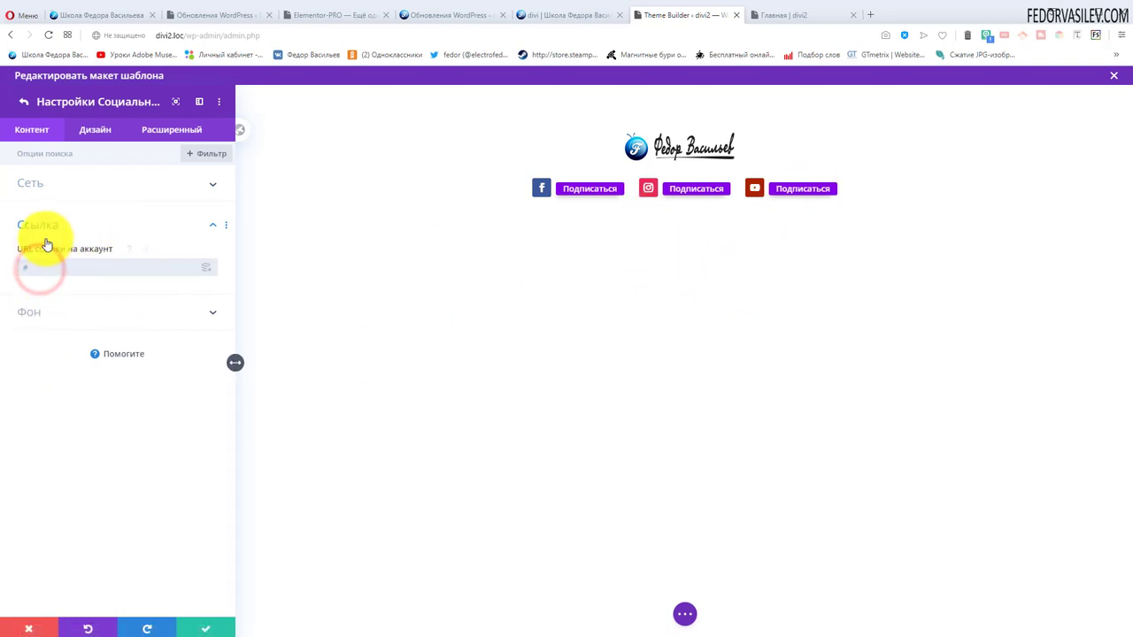
left_click(40, 184)
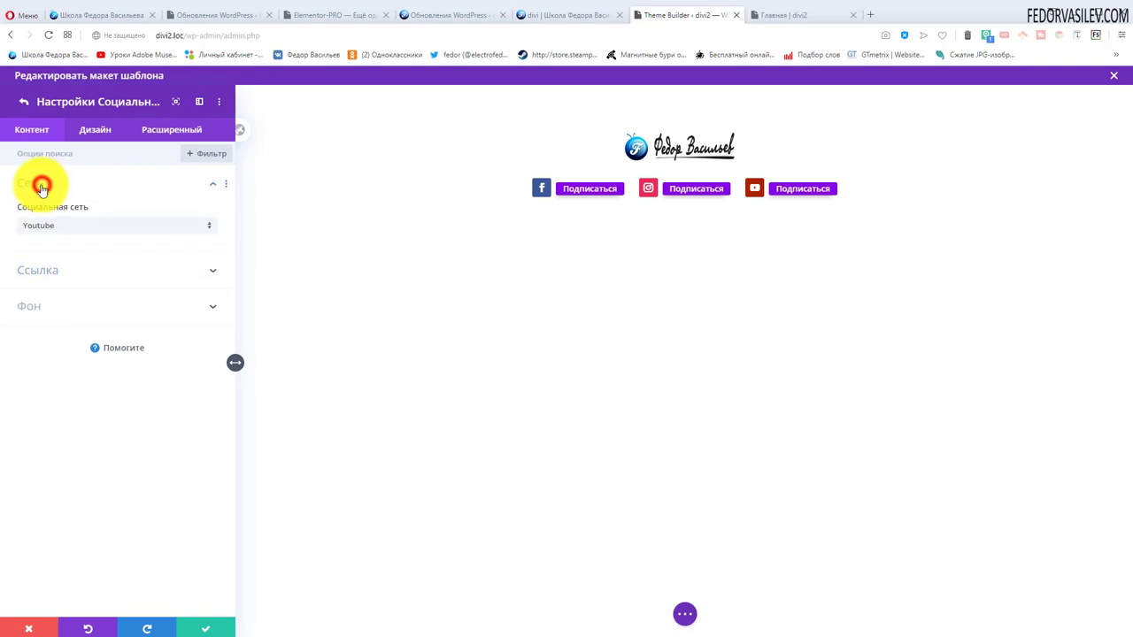
left_click(19, 100)
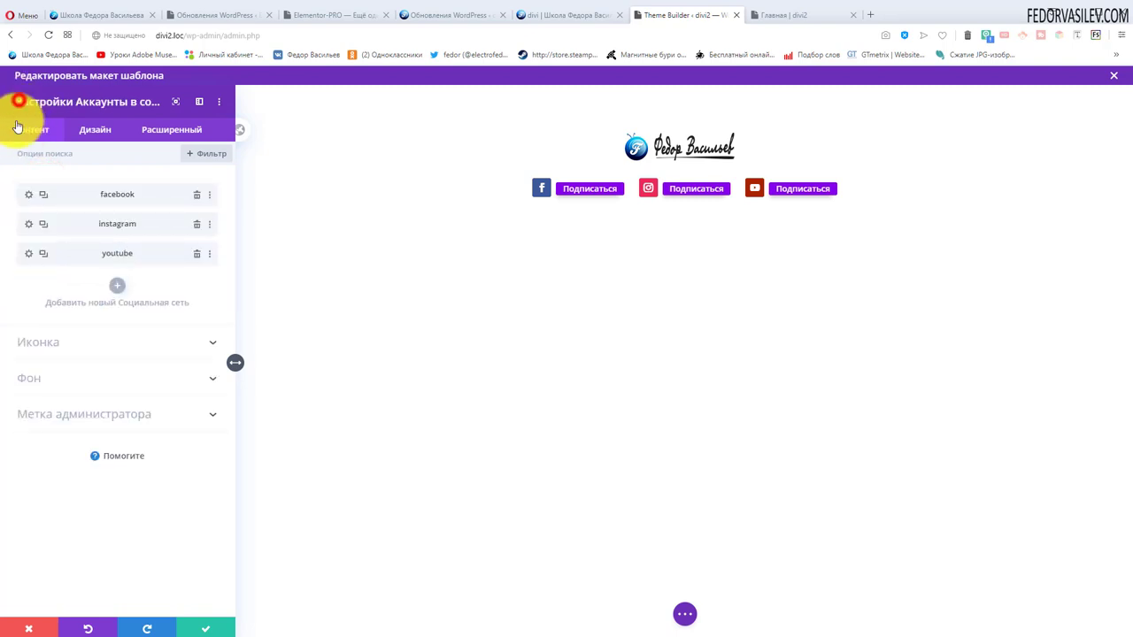
left_click(27, 227)
left_click(19, 264)
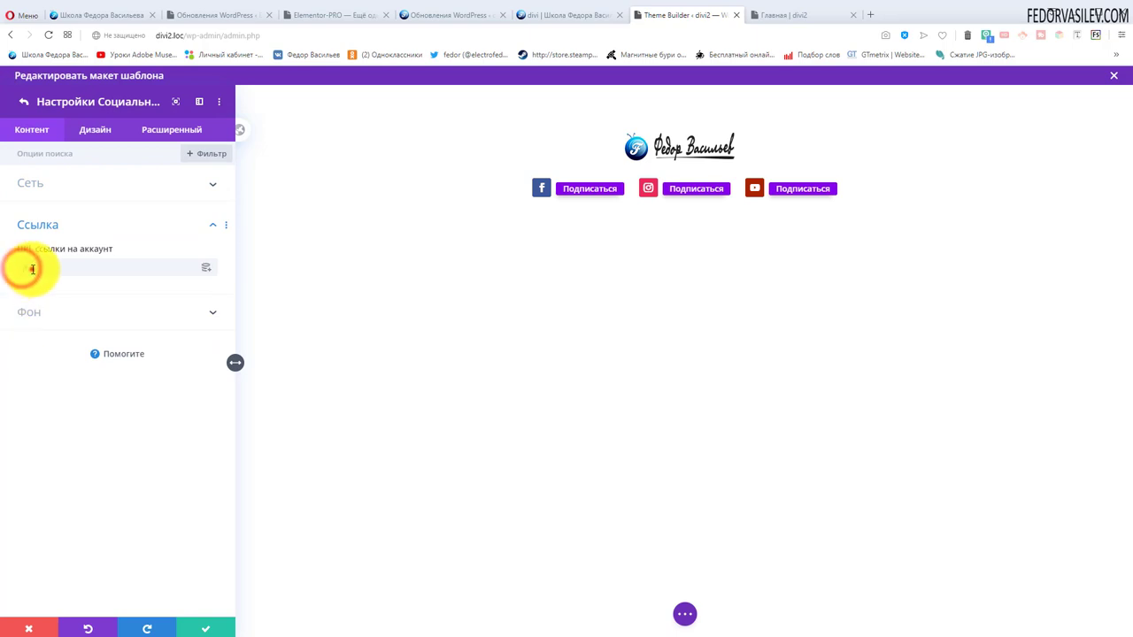
left_click(19, 102)
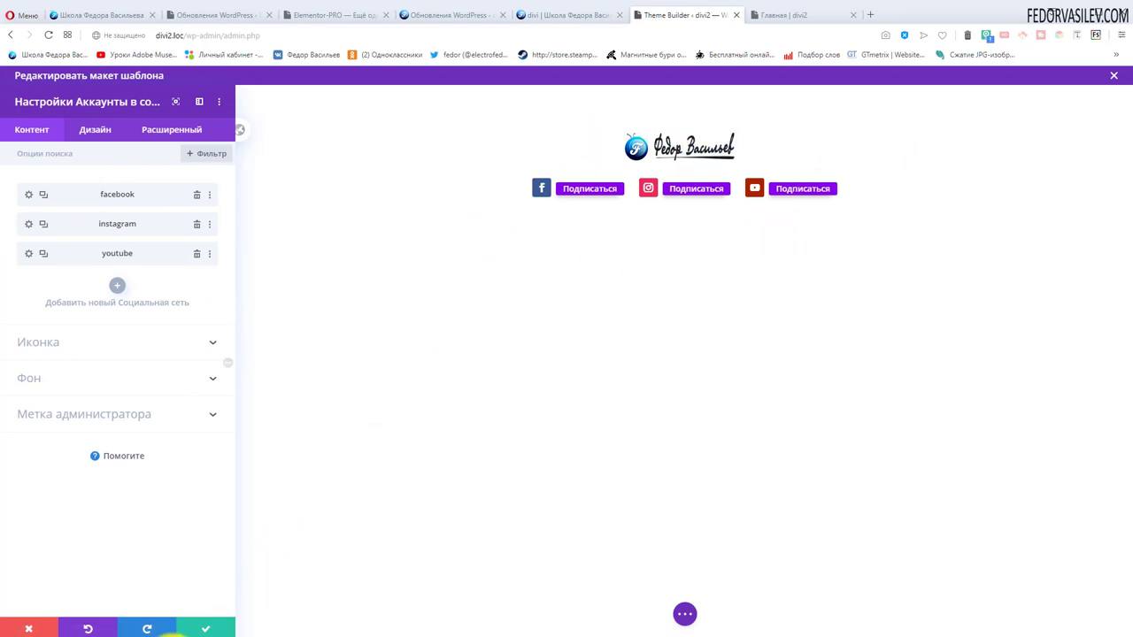
- Save the social media module and copy the copyright line from the reference site's footer
left_click(208, 630)
key("ctrl+shift+Tab")
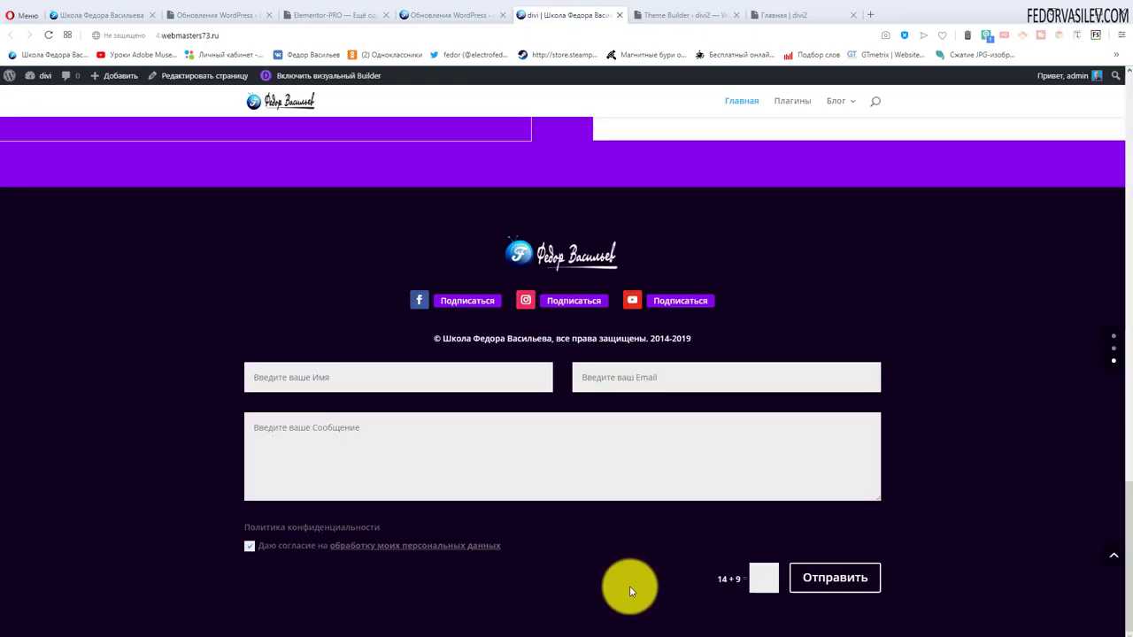
left_click_drag(645, 338, 536, 337)
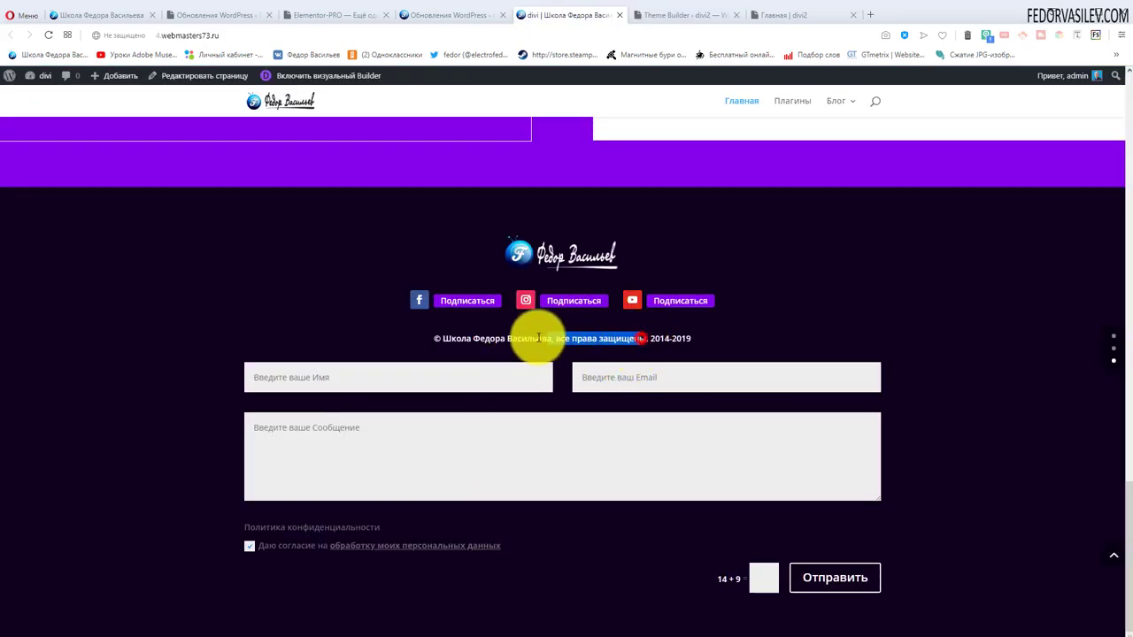
key("ctrl+Tab")
- Insert a text module below the social icons and replace its body with the copied copyright line ending in "все права защищены. 2014-2019"
left_click(565, 213)
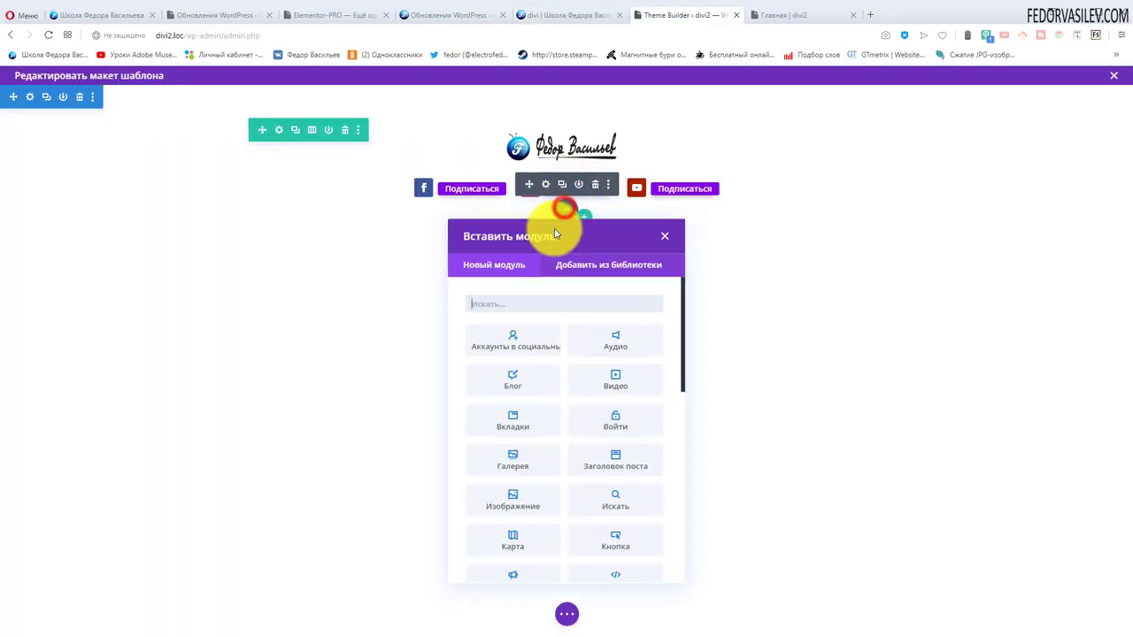
scroll(593, 402, "down", 5)
scroll(593, 400, "down", 8)
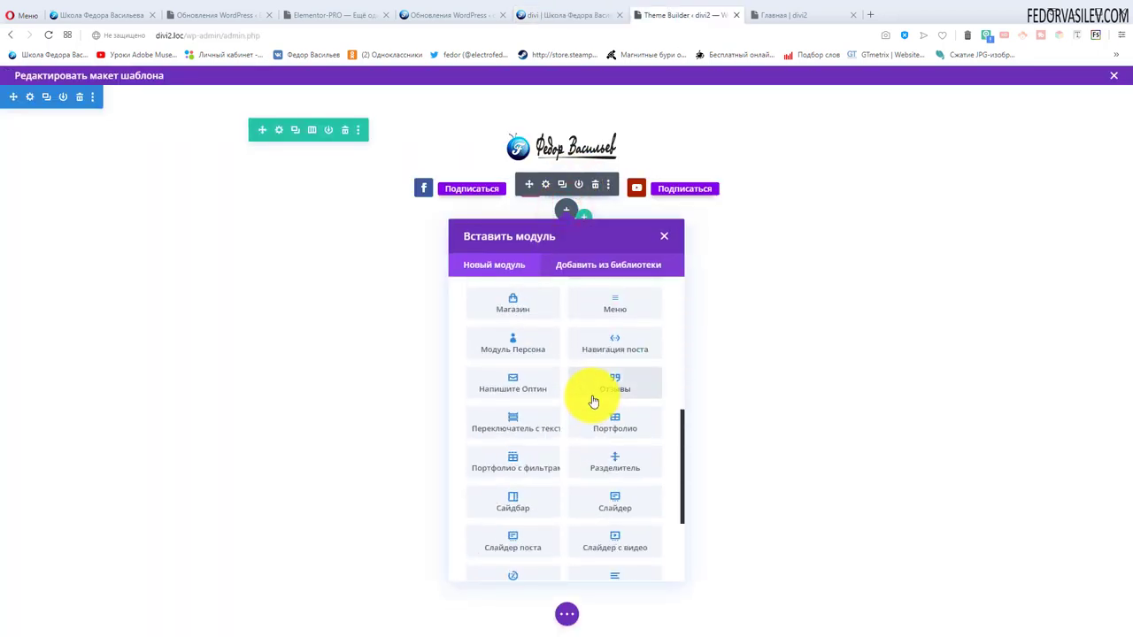
left_click(597, 516)
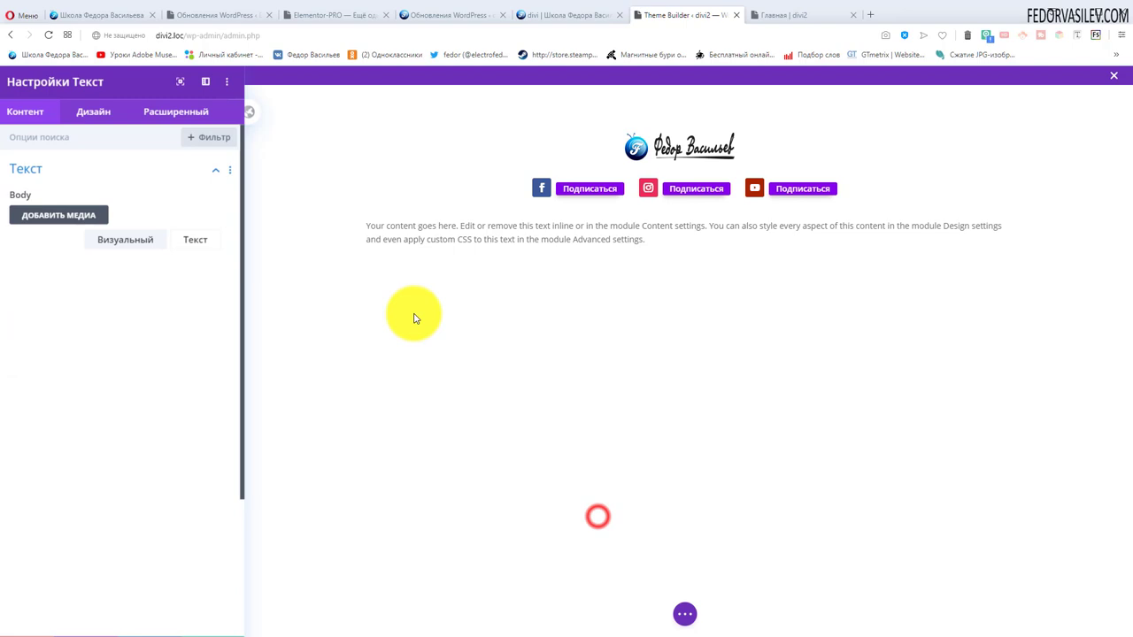
left_click(193, 248)
left_click_drag(144, 339, 3, 264)
type("© Школа Федора Васильева, все права защищены. 2014-2019")
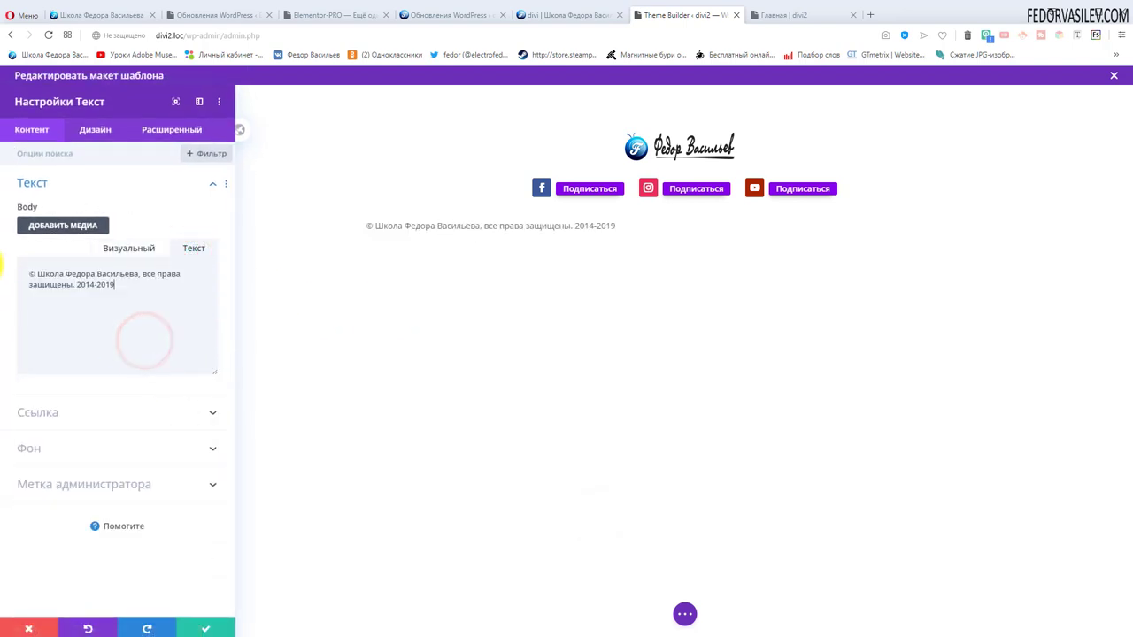
- Set the copyright text's font weight to semi-bold (Полужирный) and center-align it
left_click(107, 248)
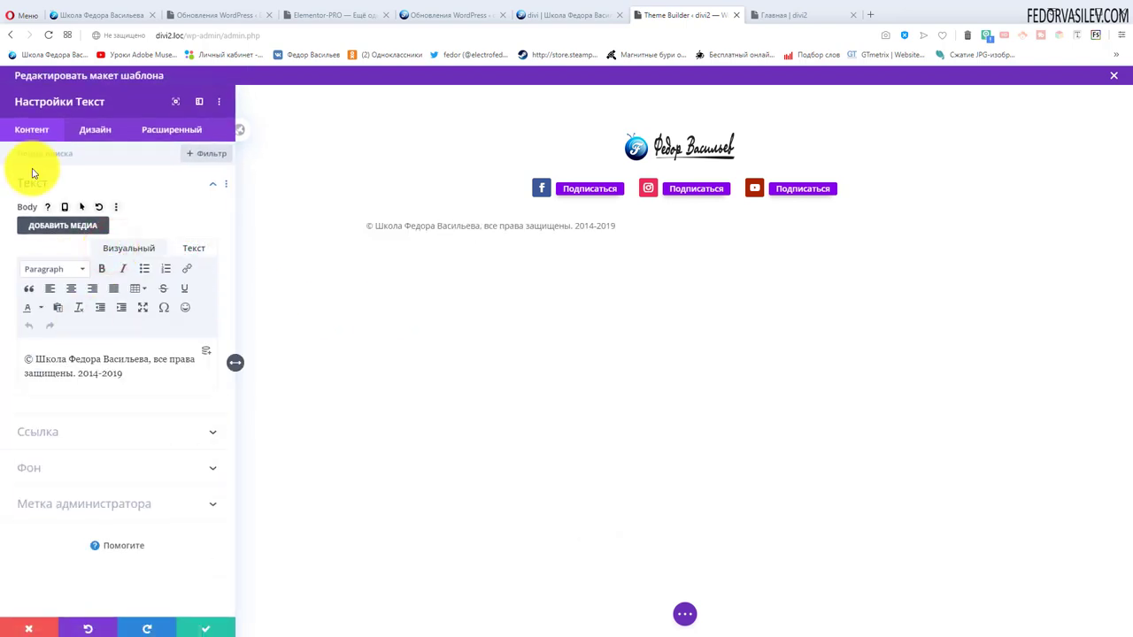
left_click(98, 132)
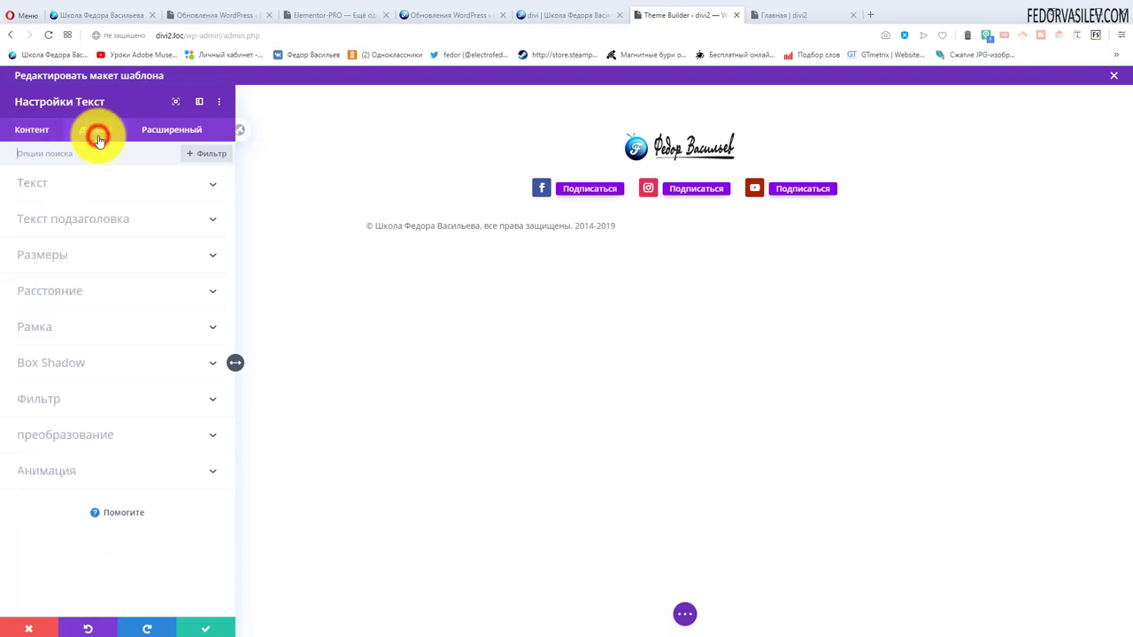
left_click(42, 184)
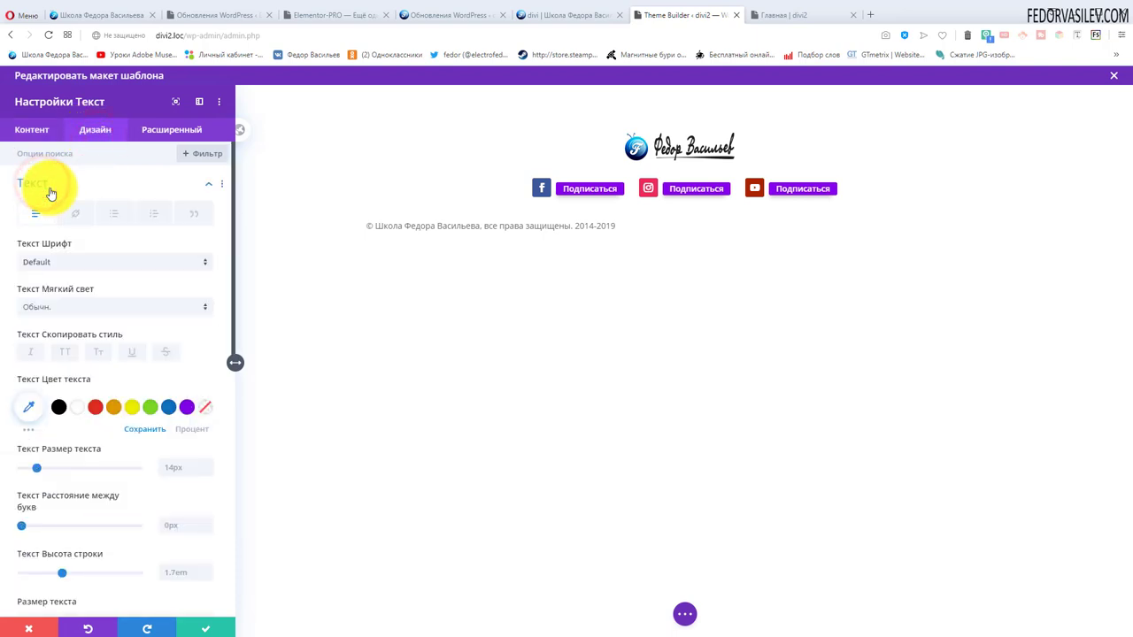
left_click(75, 307)
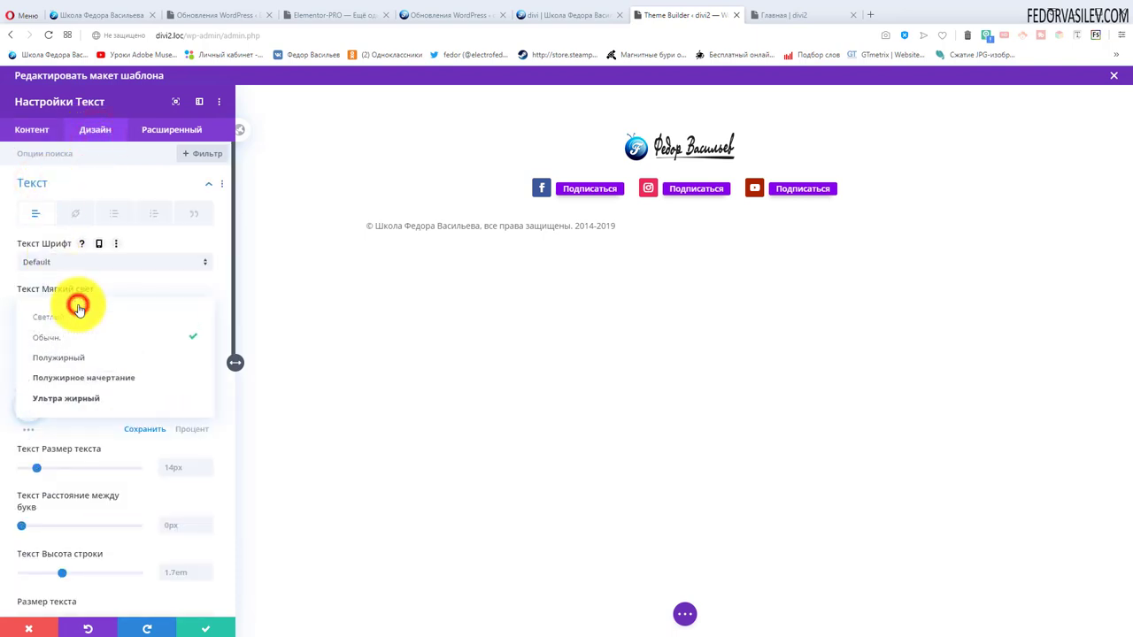
left_click(69, 363)
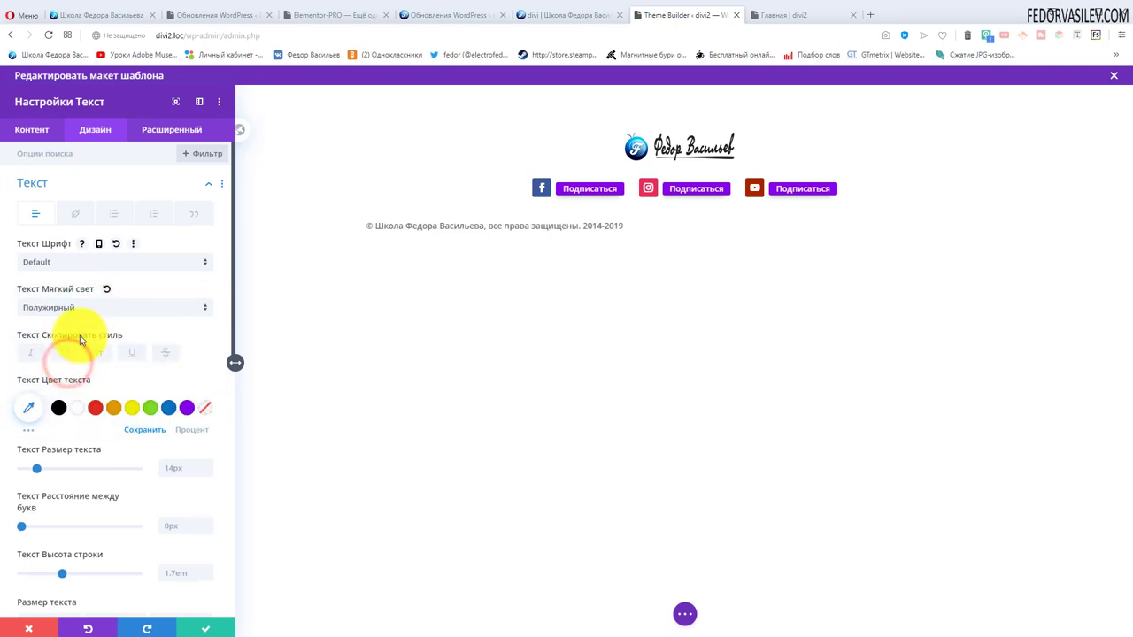
scroll(132, 327, "down", 5)
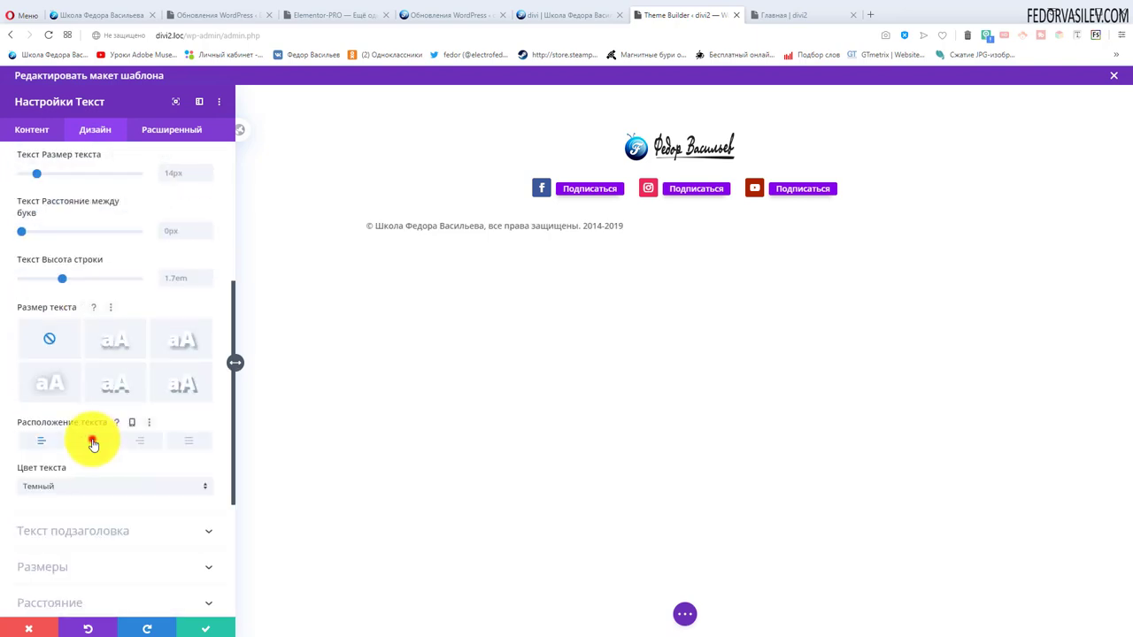
- Compare with the reference footer's copyright line, set the copyright text color to white and save the text module
key("ctrl+Tab")
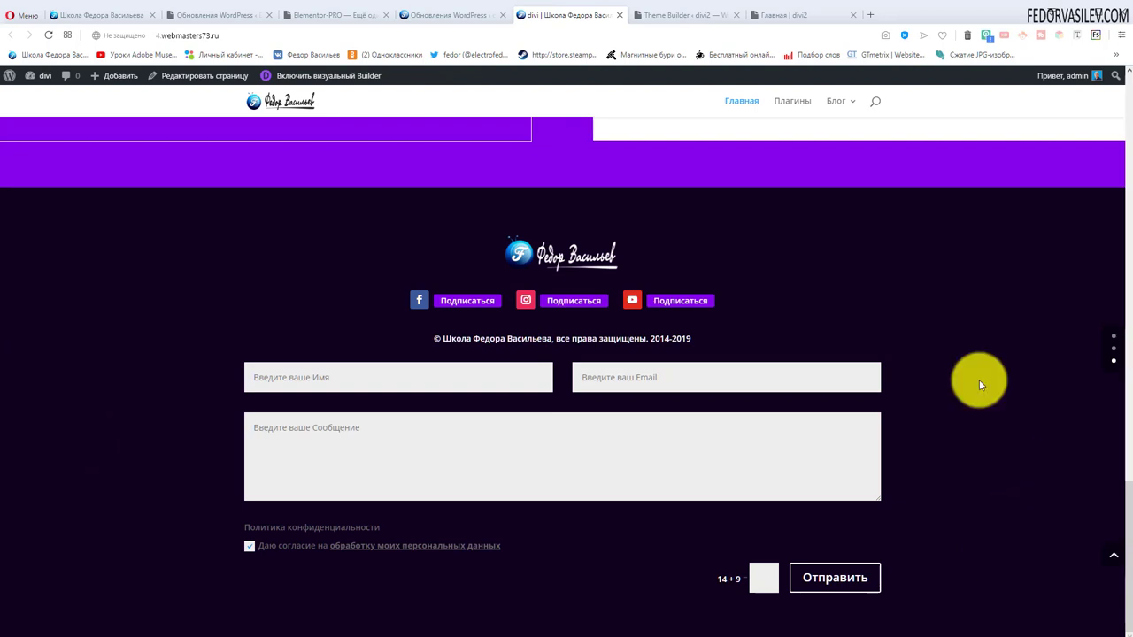
left_click(670, 15)
scroll(88, 327, "up", 4)
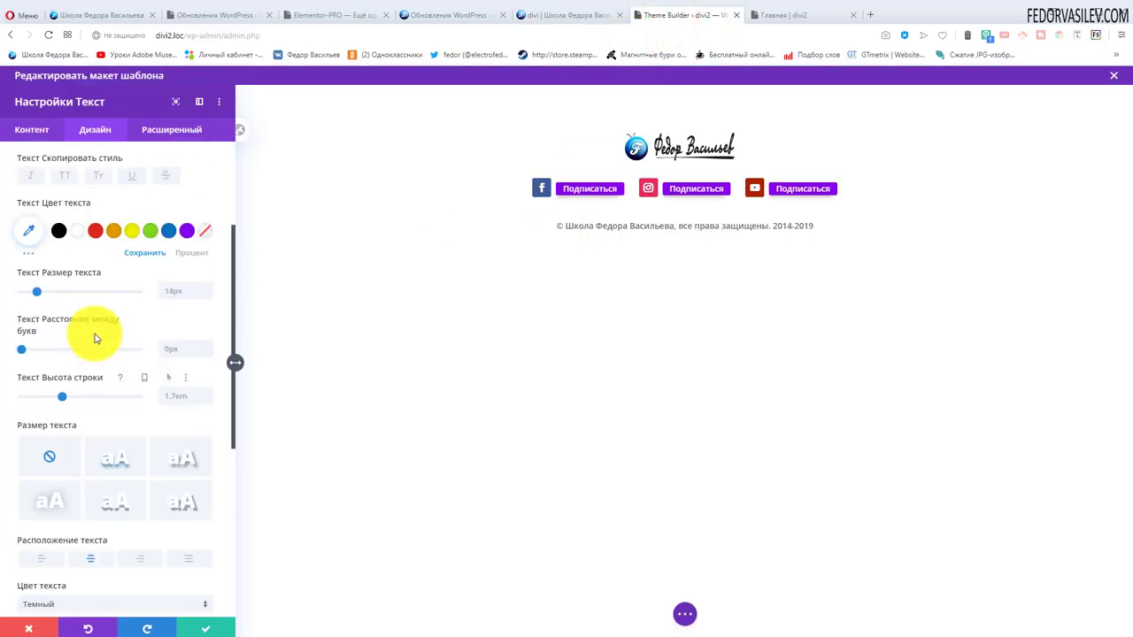
left_click(78, 292)
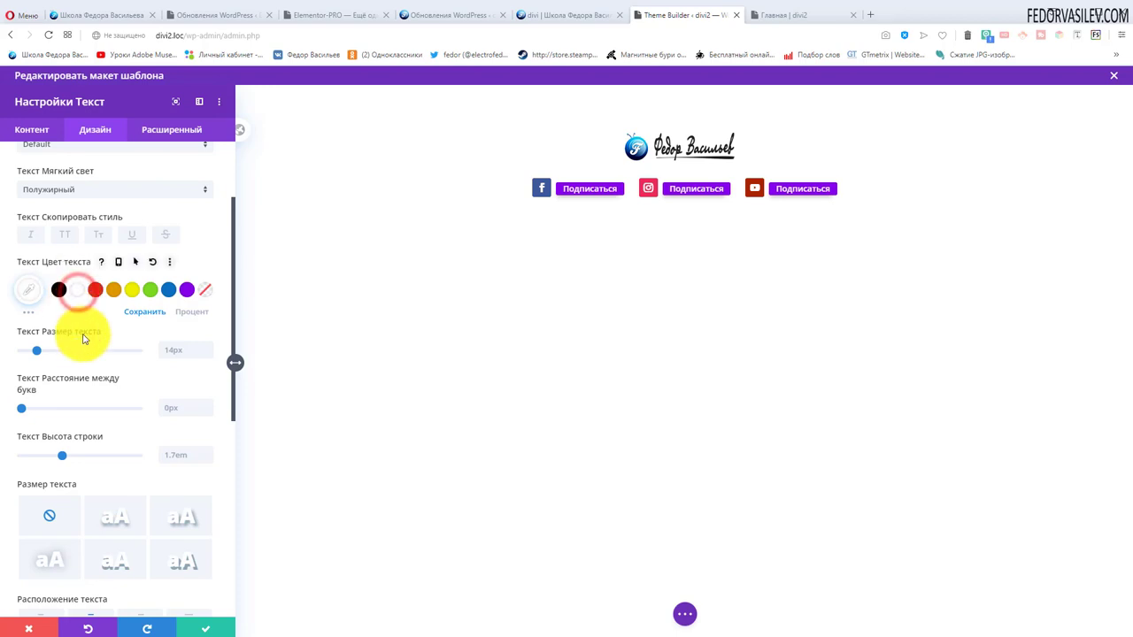
scroll(88, 301, "up", 3)
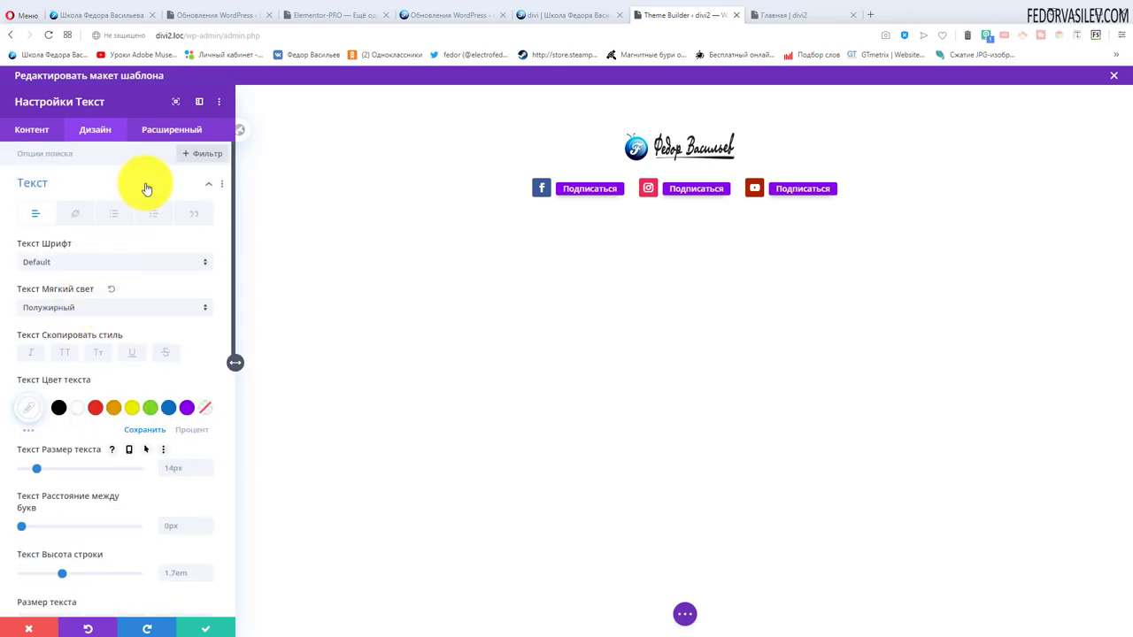
left_click(204, 628)
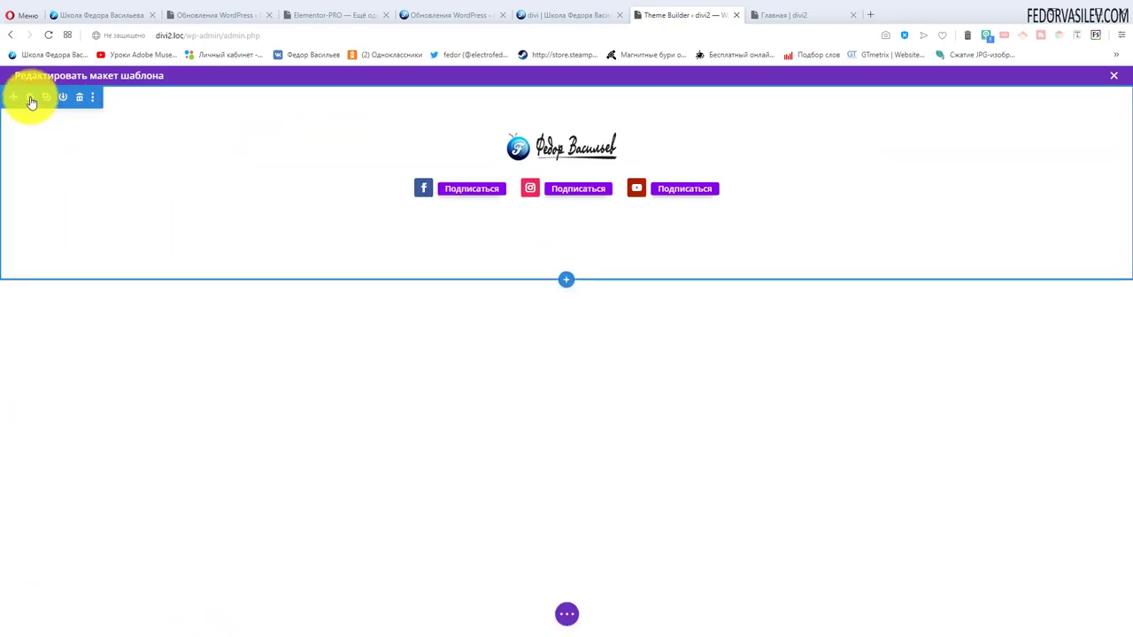
- Give the footer section a dark purple background, #28013f, and save the section settings
left_click(31, 101)
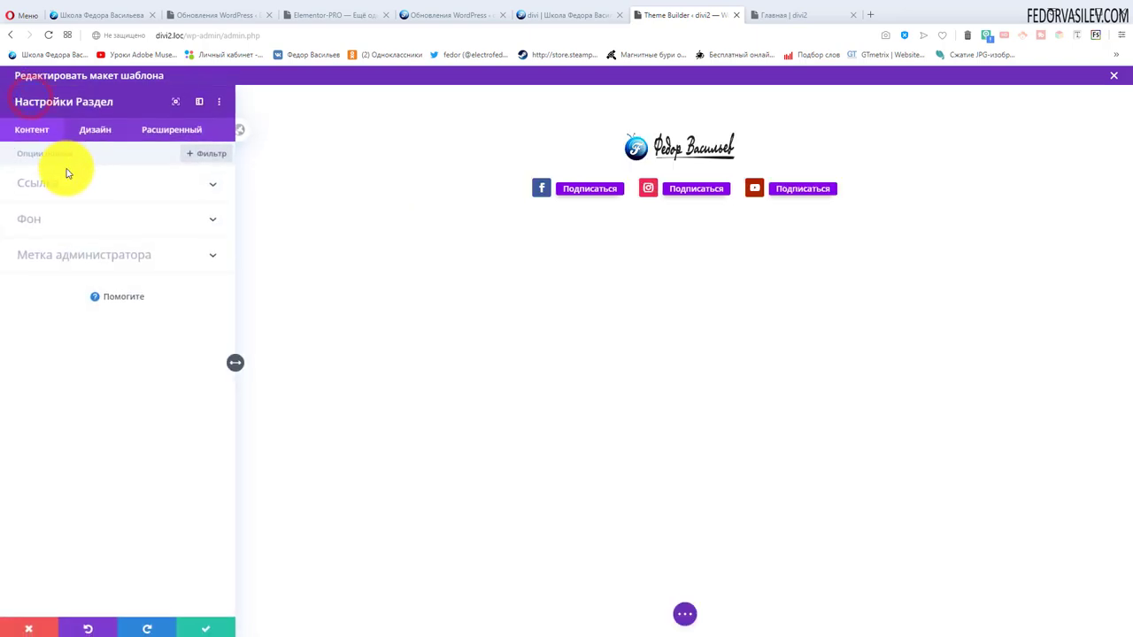
left_click(36, 225)
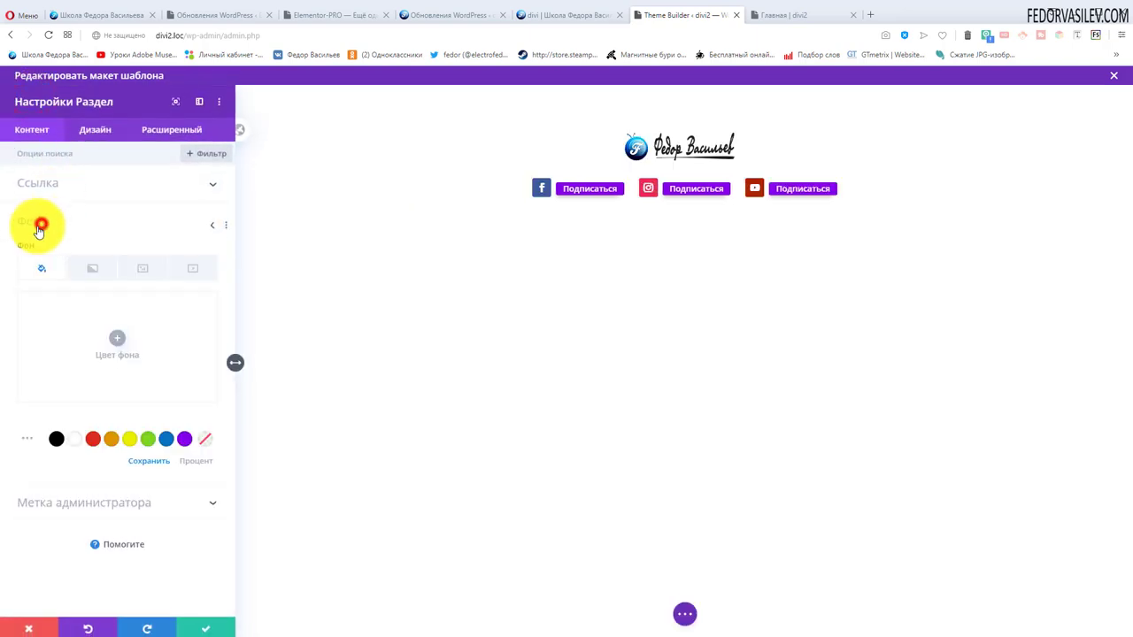
left_click(167, 427)
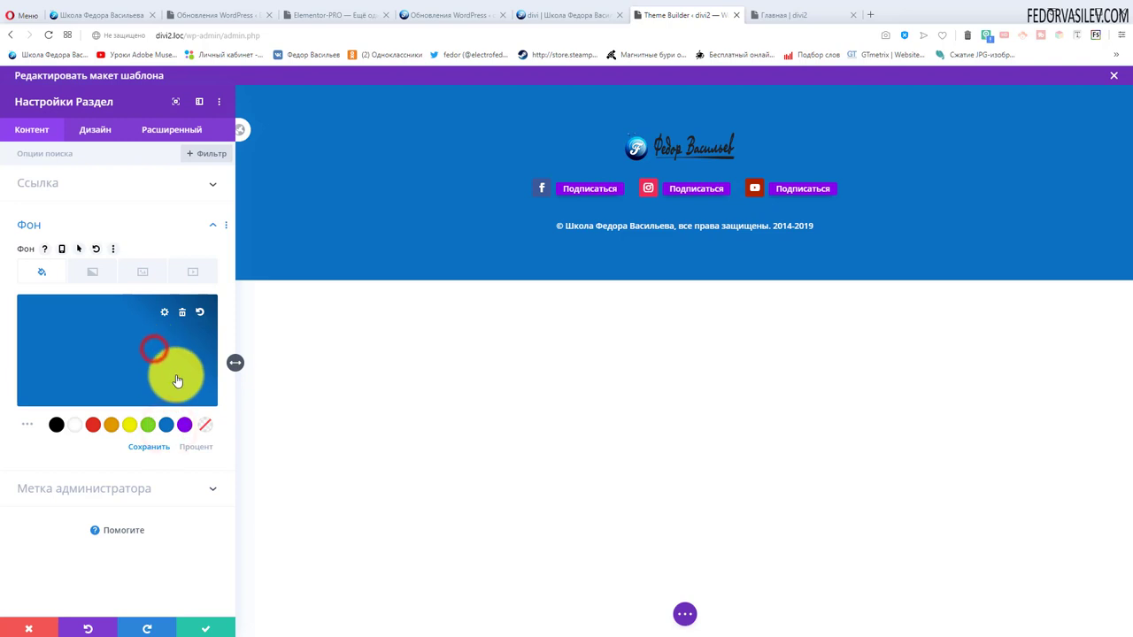
left_click_drag(168, 339, 173, 379)
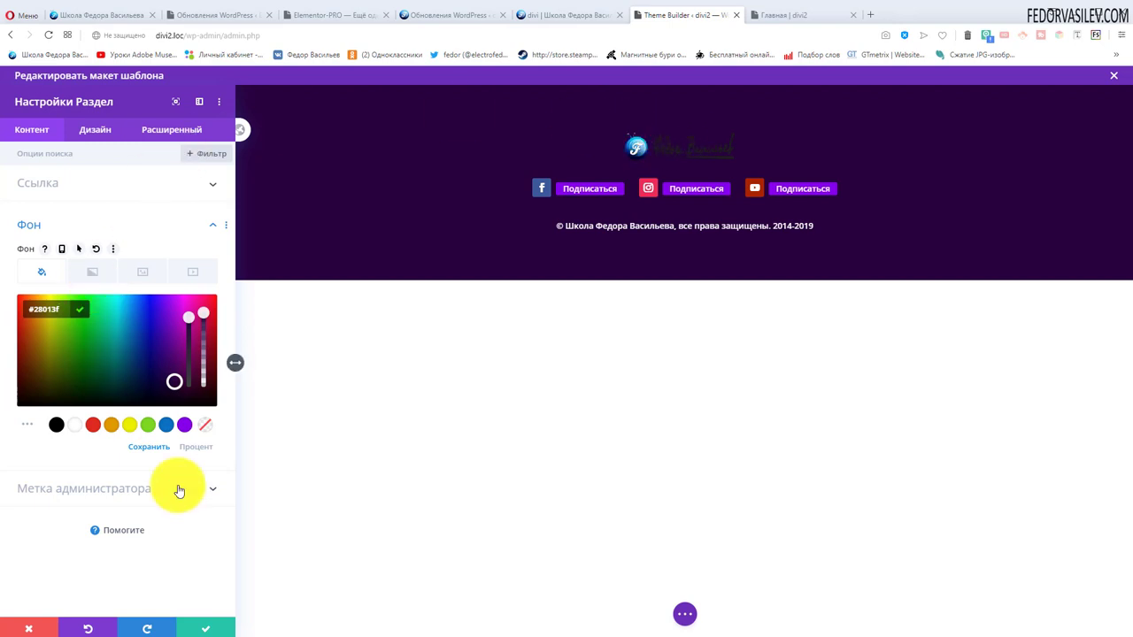
left_click(212, 629)
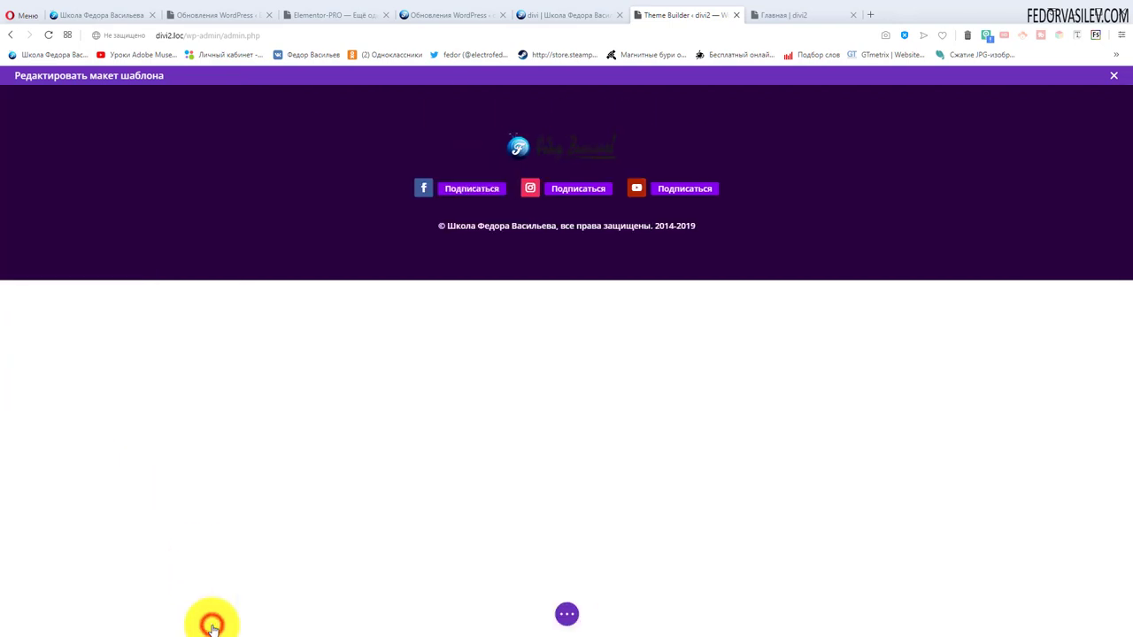
- Replace the footer logo with its white-lettered version and compare the result with the reference footer
left_click(677, 148)
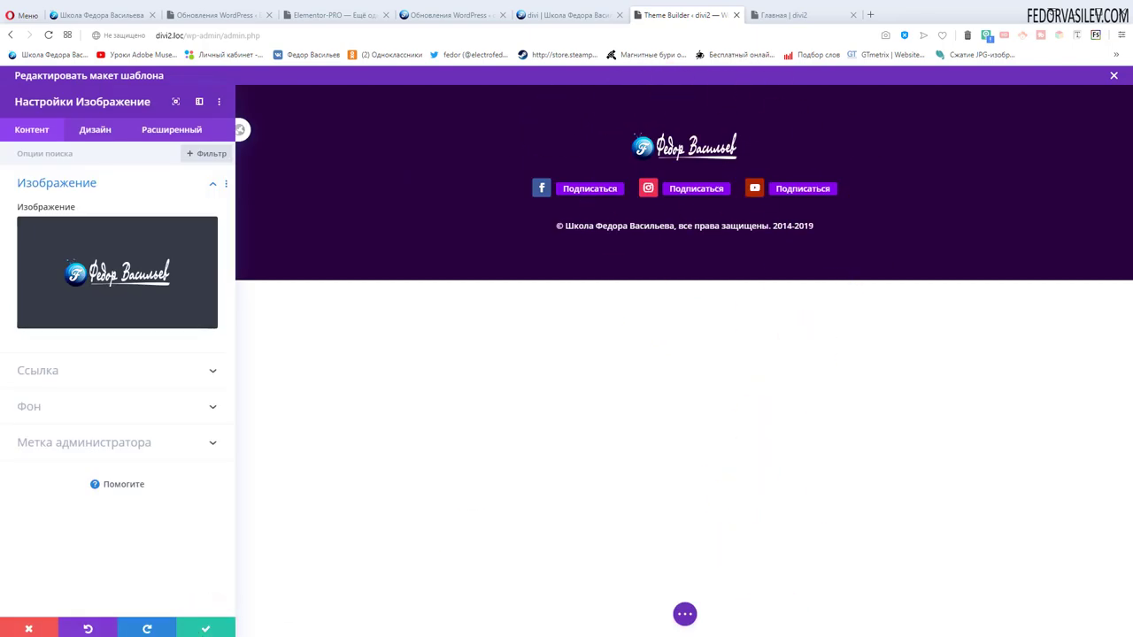
key("ctrl+shift+Tab")
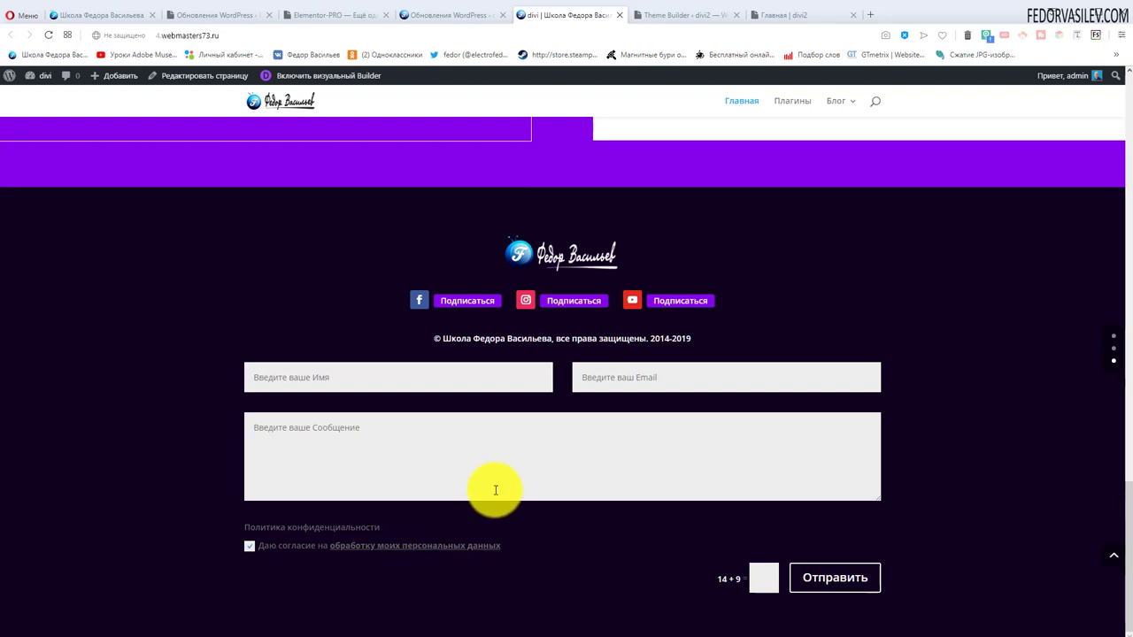
left_click(678, 20)
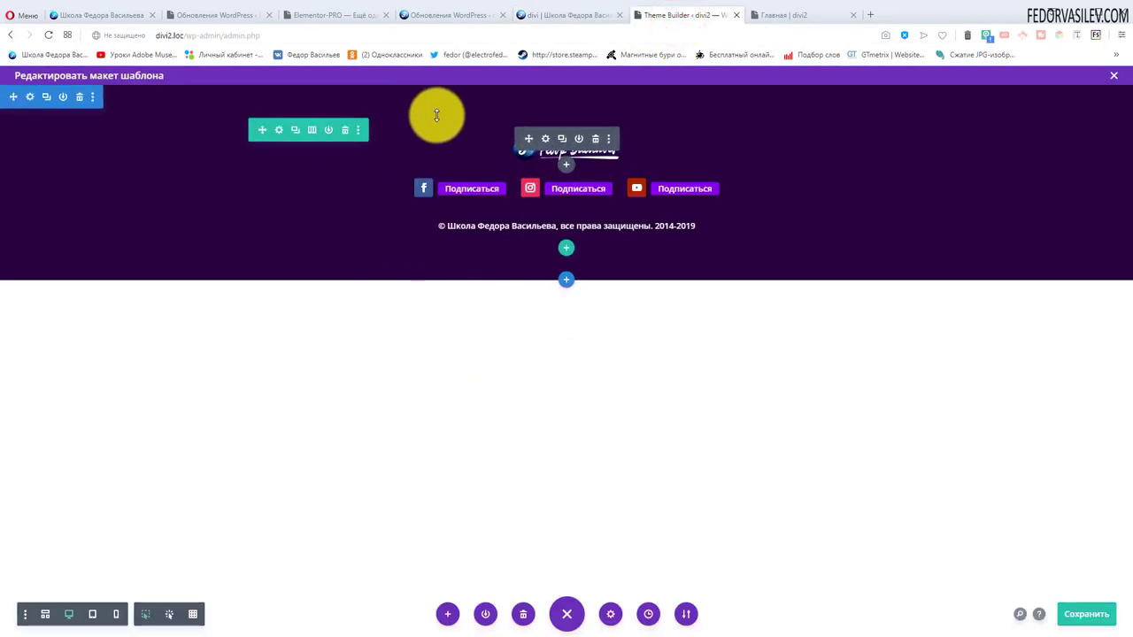
- Preview the footer layout at tablet and phone widths, then return to the desktop view
left_click(93, 615)
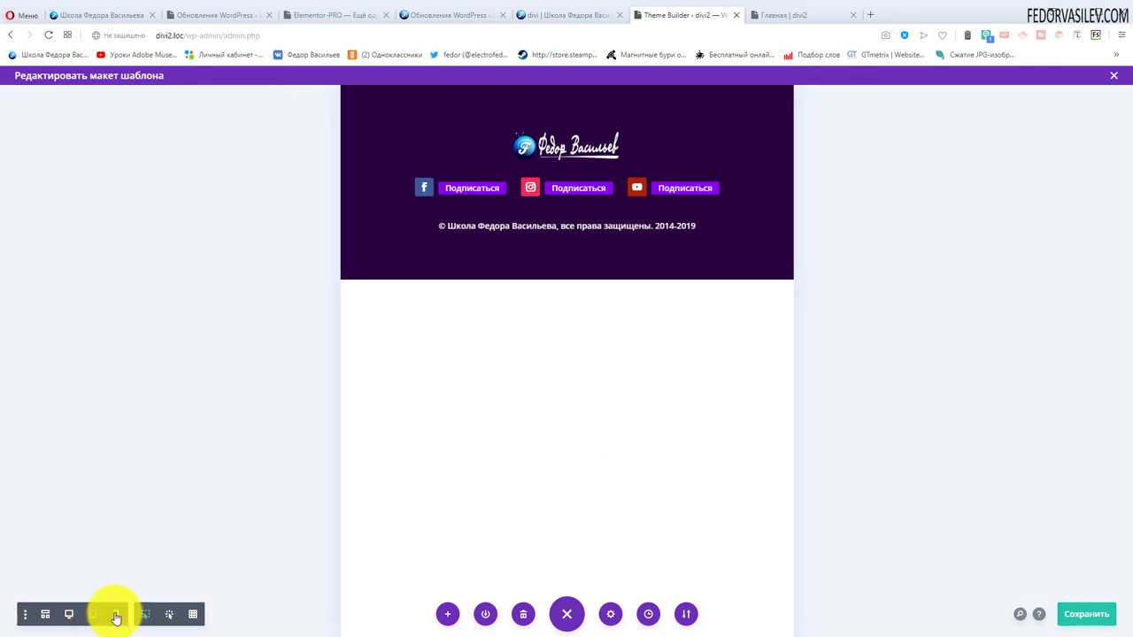
left_click(115, 615)
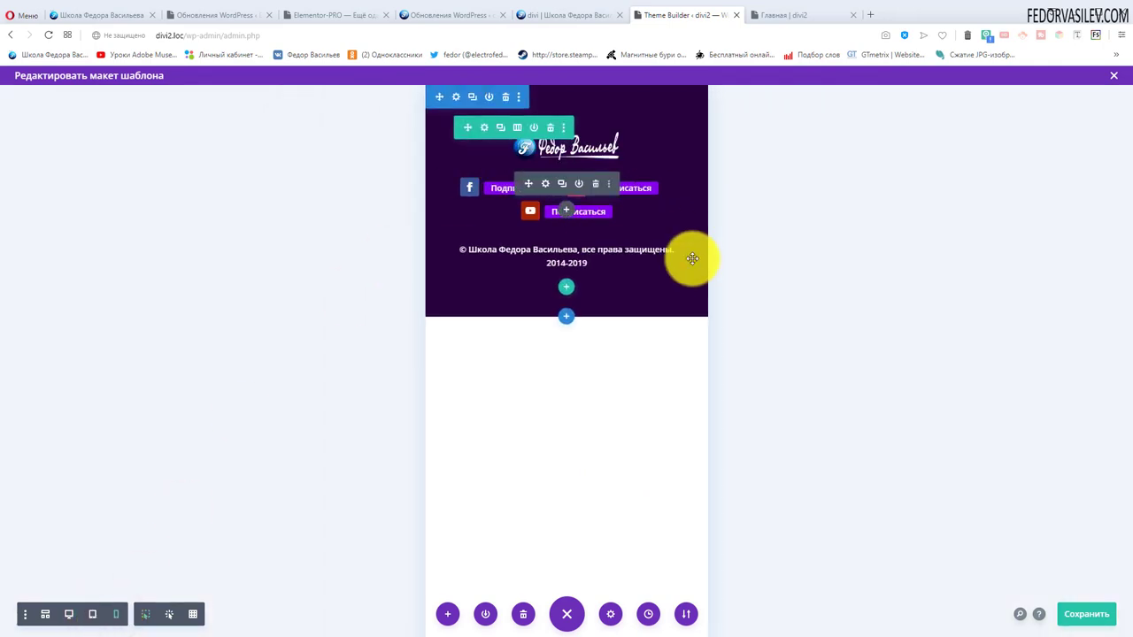
left_click(69, 615)
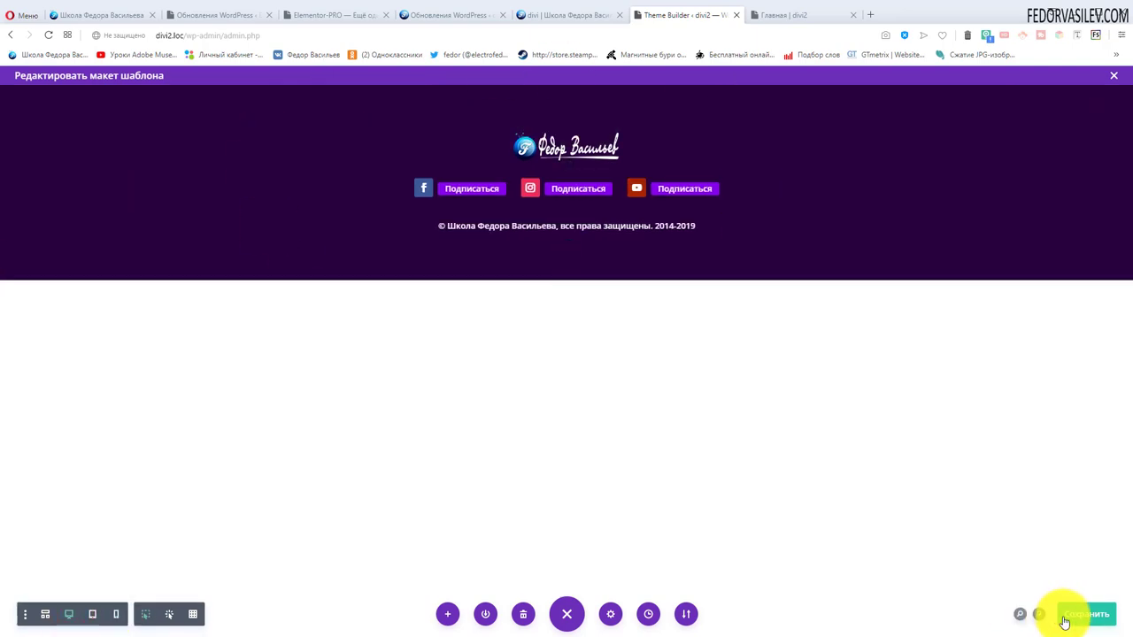
- Save the footer layout and reload the divi2 site's homepage to check its footer
left_click(1090, 615)
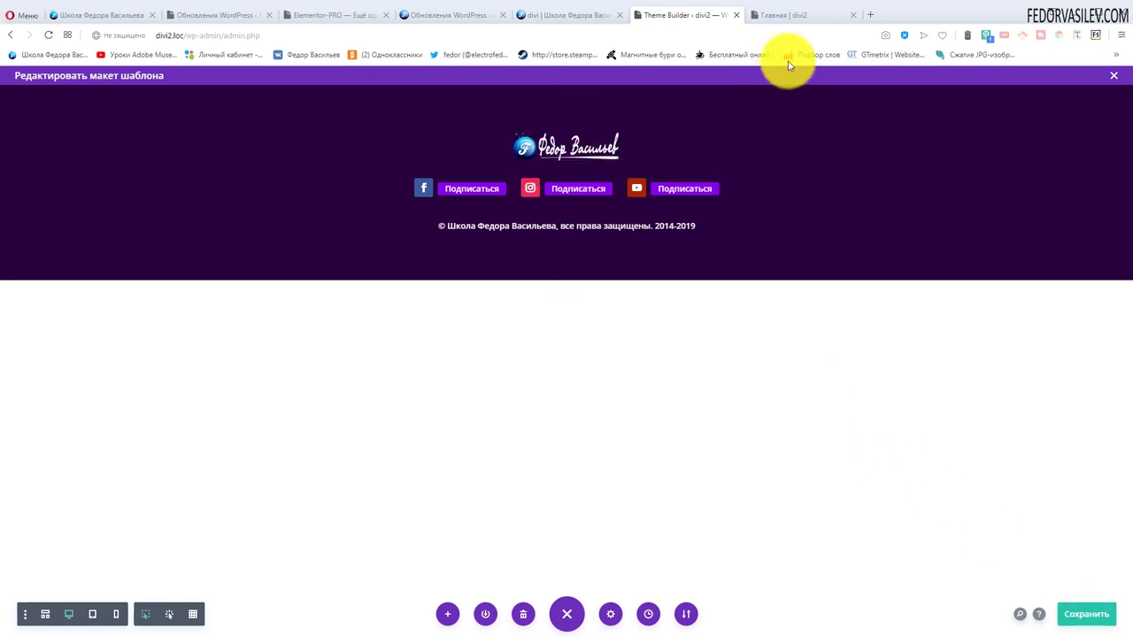
left_click(795, 19)
left_click(49, 35)
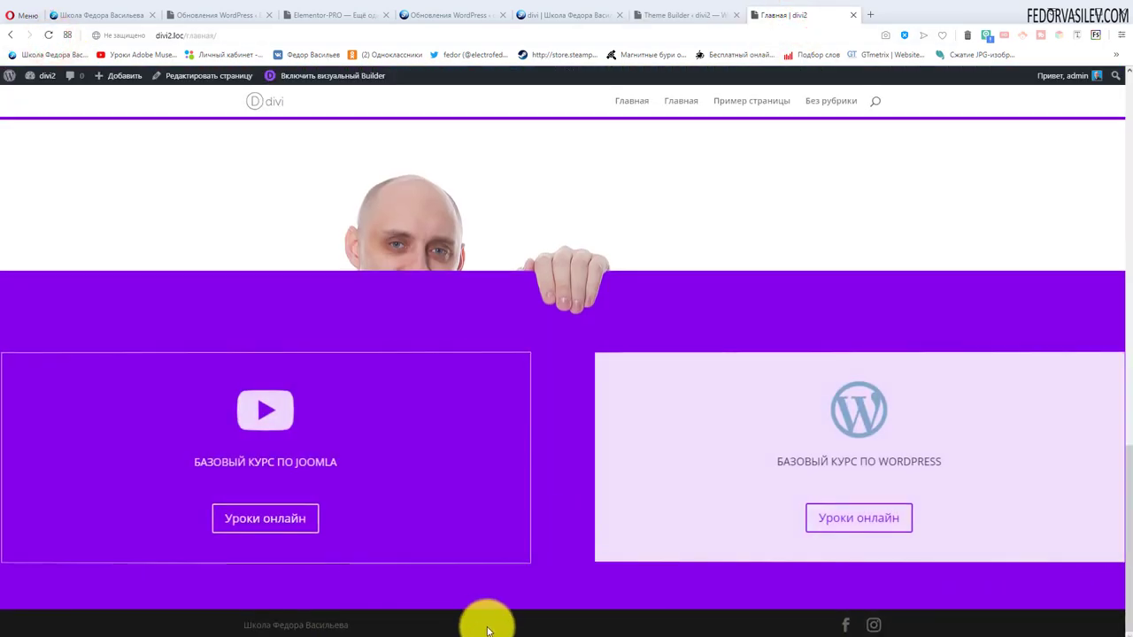
- Save the footer layout again, close the layout editor and save the Theme Builder changes
left_click(700, 18)
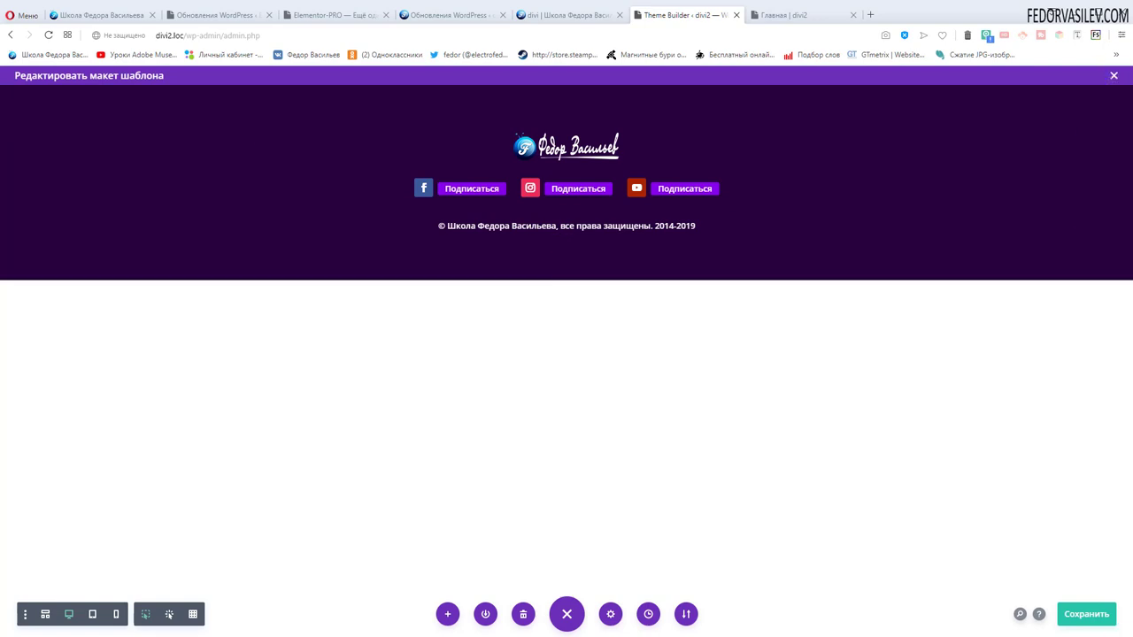
left_click(1075, 616)
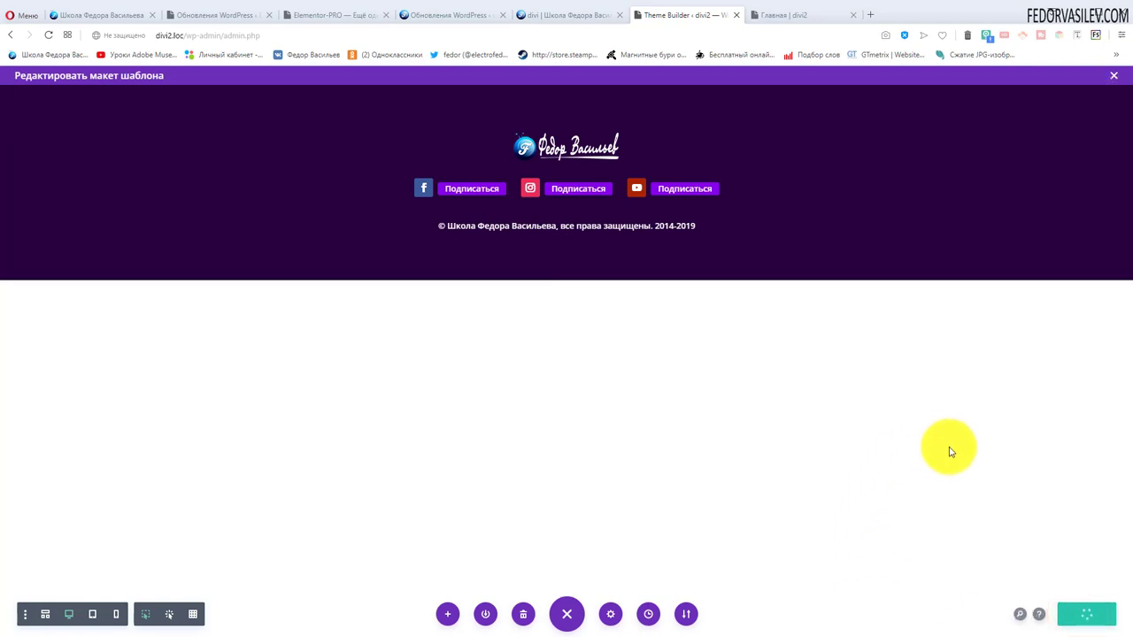
left_click(1114, 78)
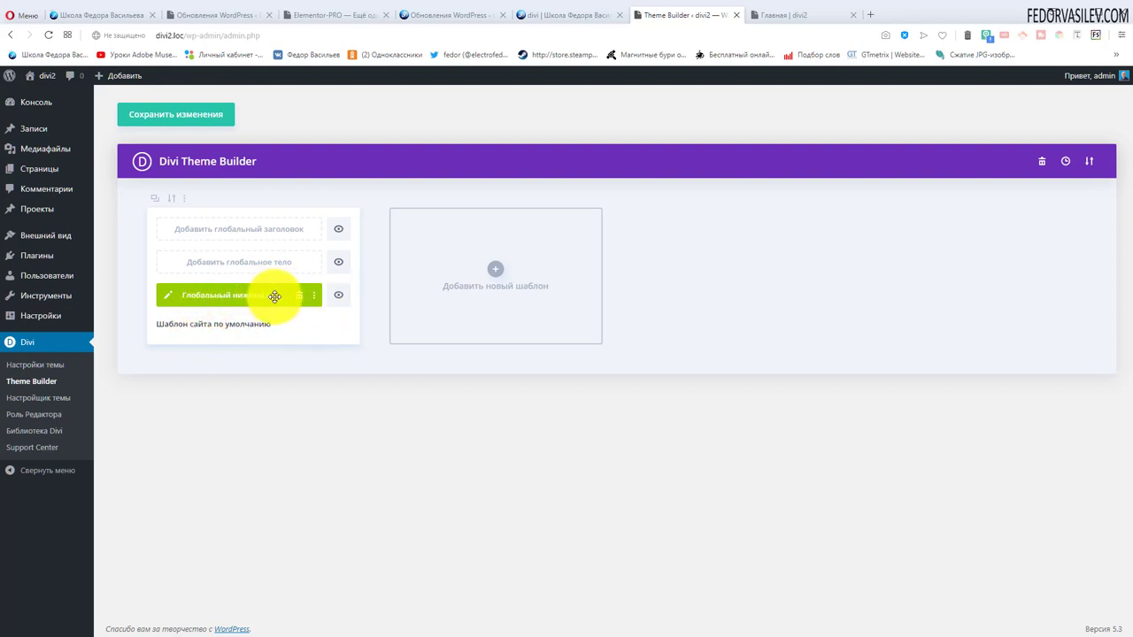
left_click(162, 124)
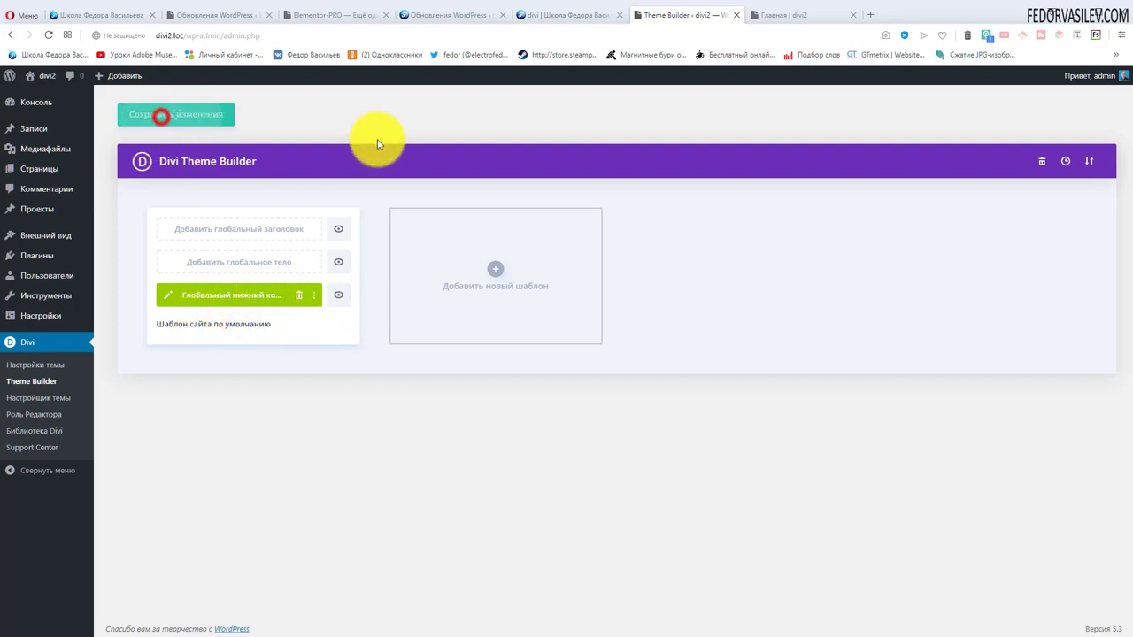
- Check the site's homepage from the facts section down to the new global footer
left_click(780, 13)
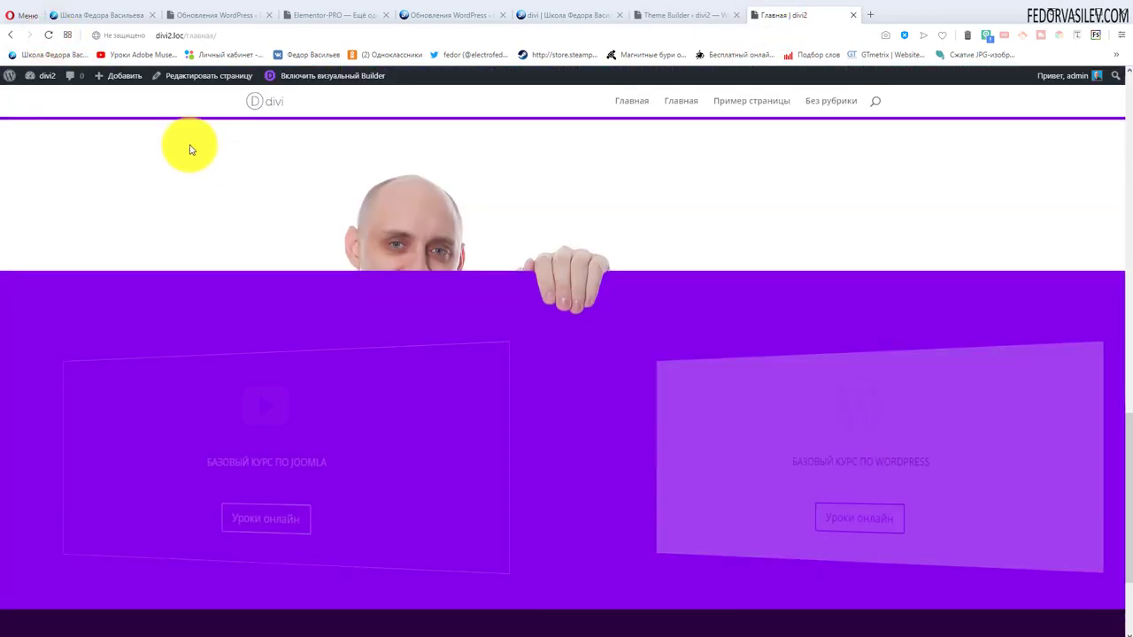
scroll(175, 139, "down", 2)
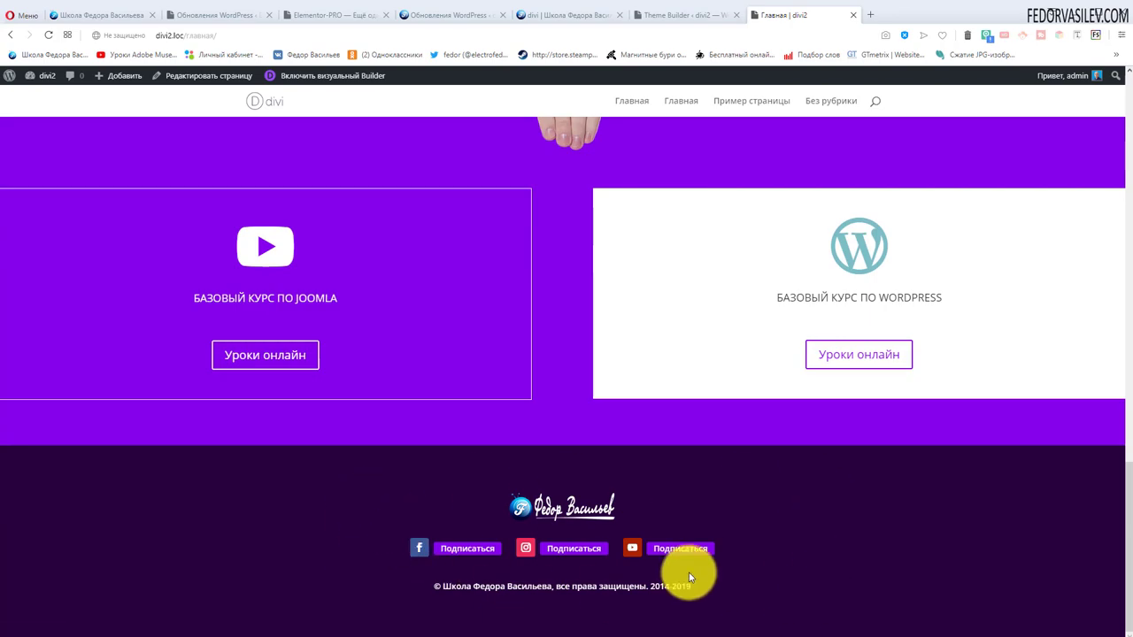
scroll(245, 309, "up", 15)
scroll(236, 300, "down", 5)
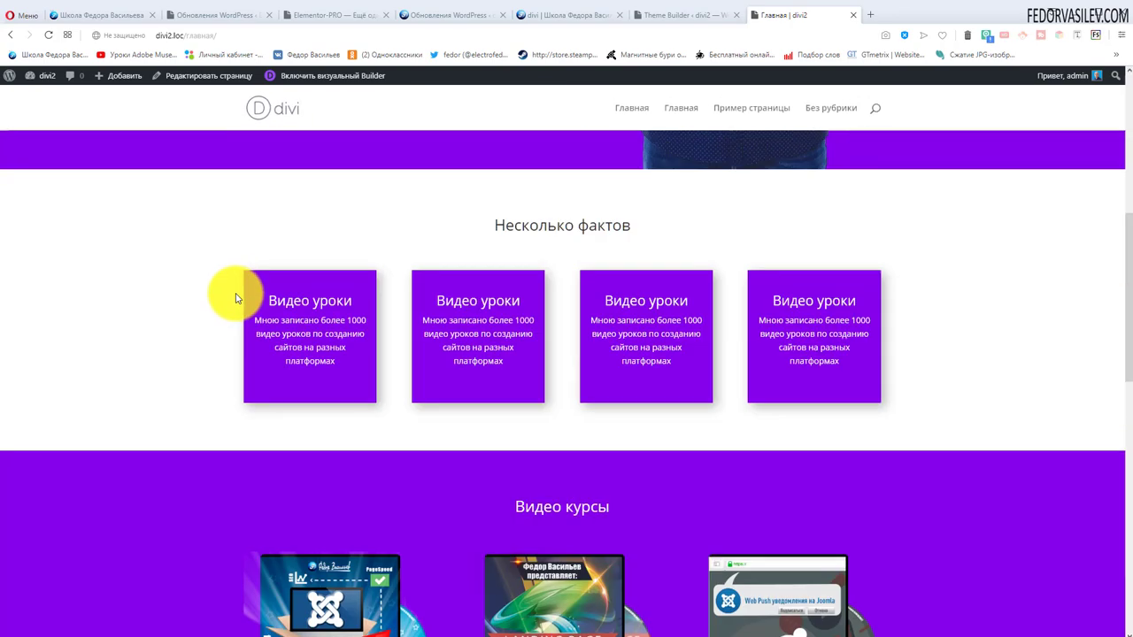
scroll(236, 300, "down", 10)
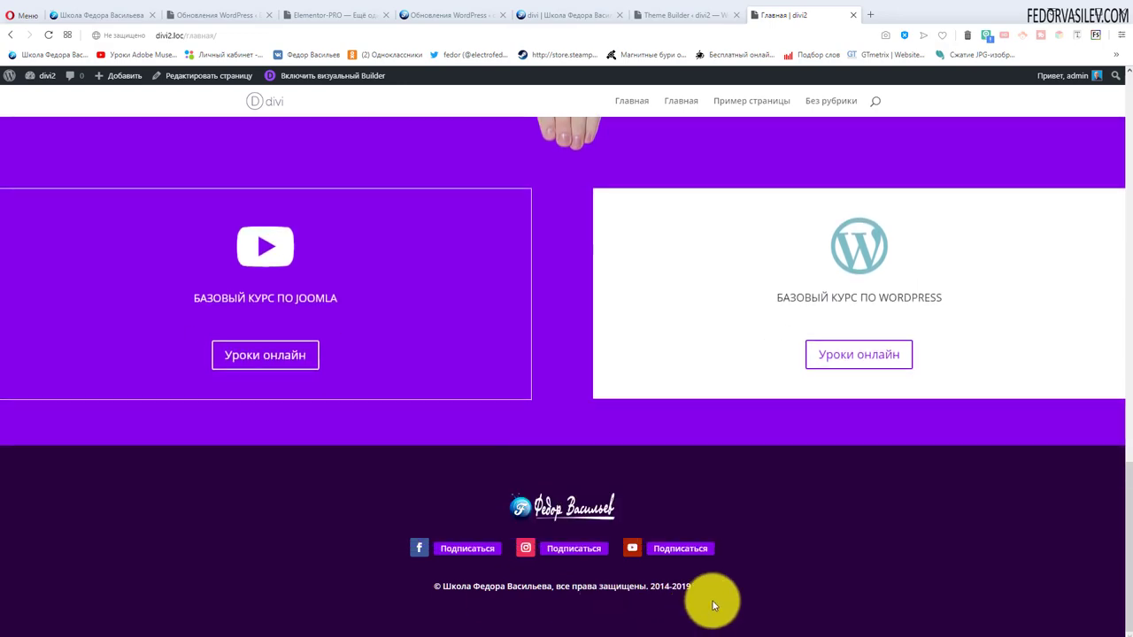
- Reopen the second Главная page from the site menu and look through its sections
scroll(354, 589, "up", 15)
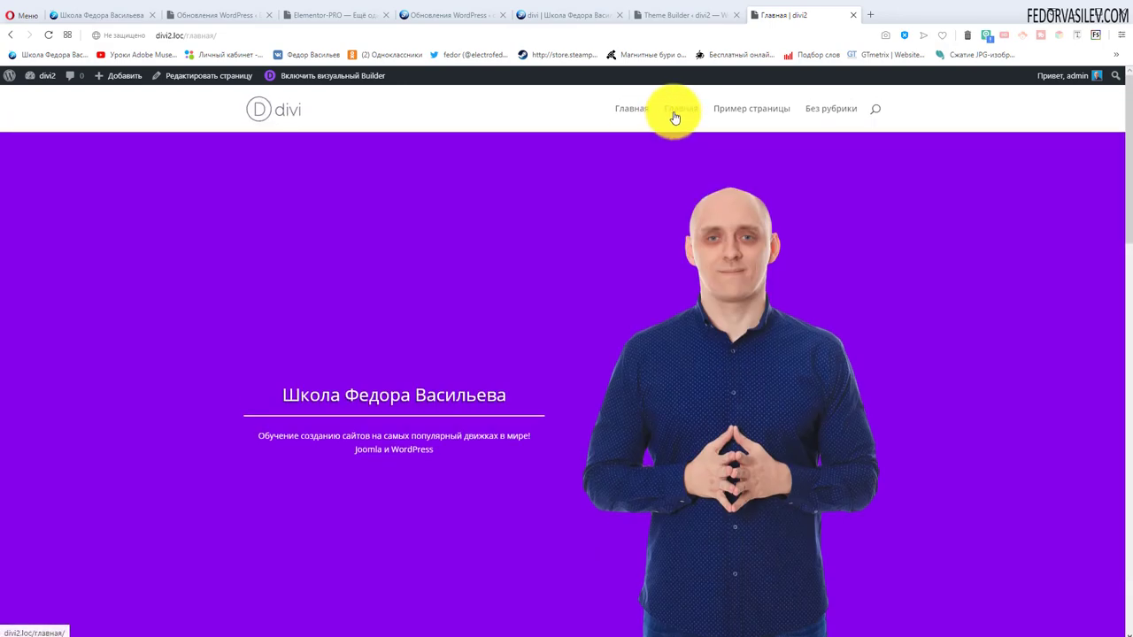
left_click(674, 115)
scroll(620, 354, "down", 15)
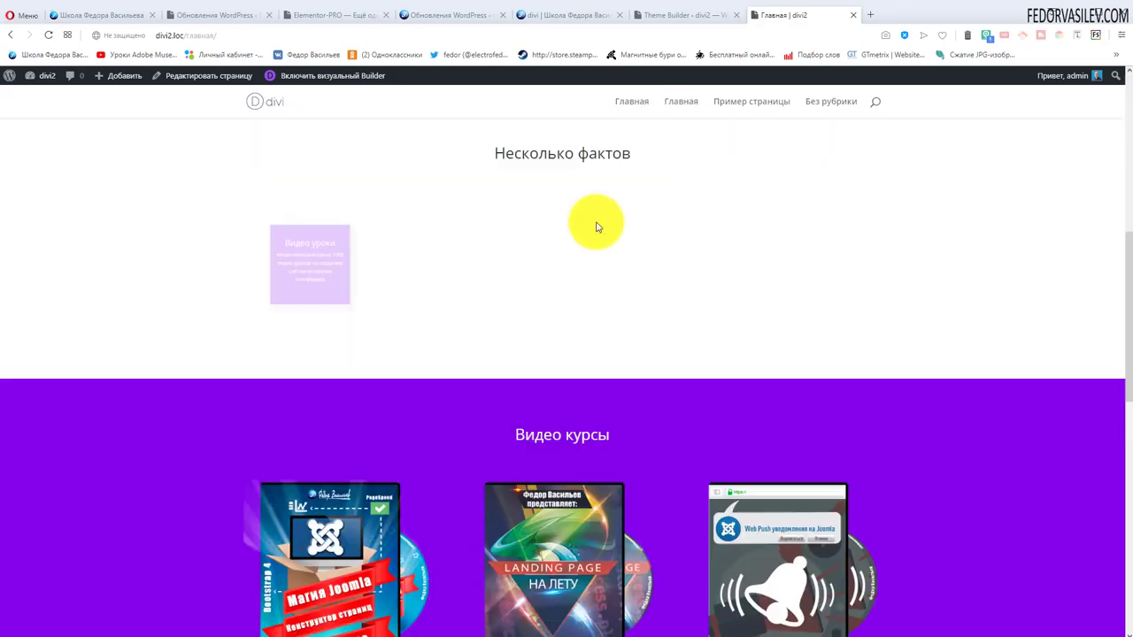
scroll(654, 602, "up", 6)
scroll(683, 581, "up", 10)
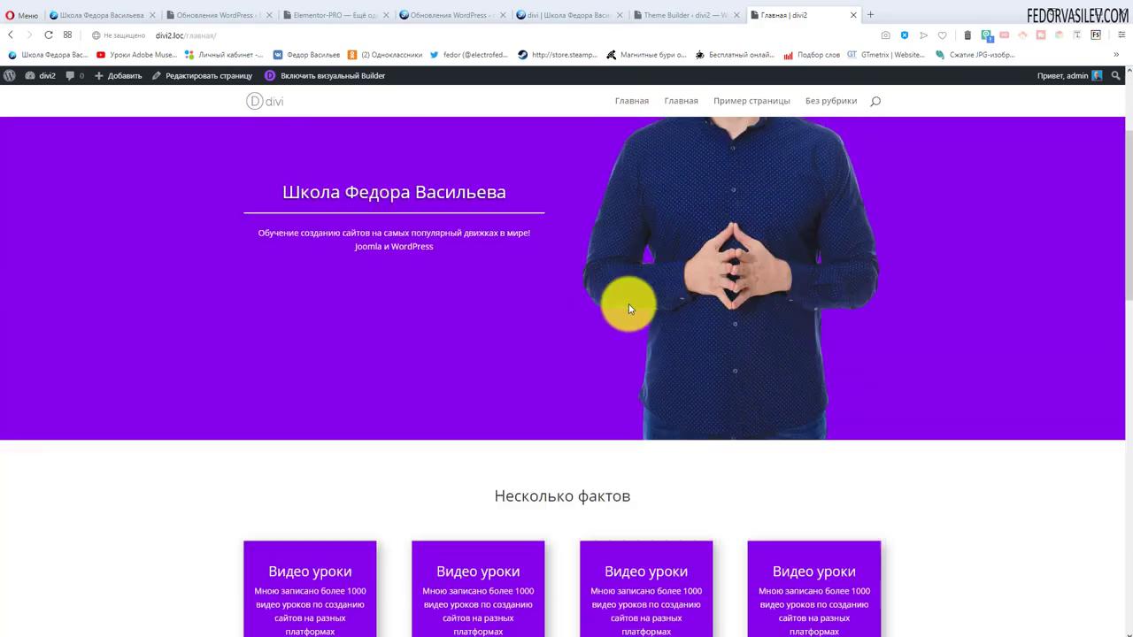
- Open the Пример страницы page from the site menu and check its footer
left_click(758, 111)
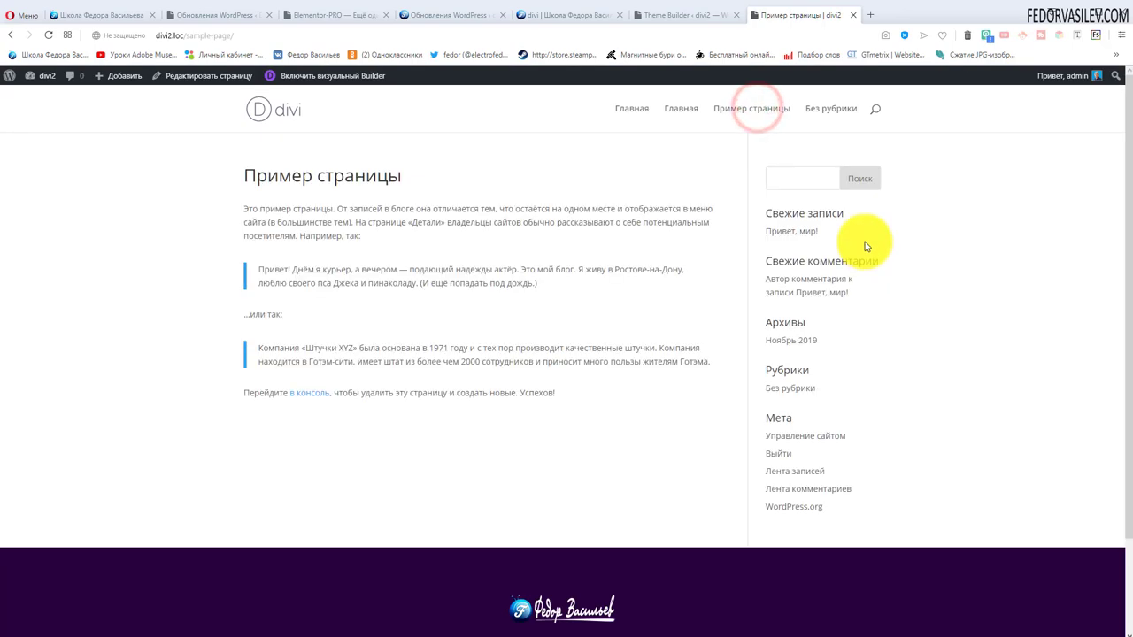
scroll(808, 445, "down", 3)
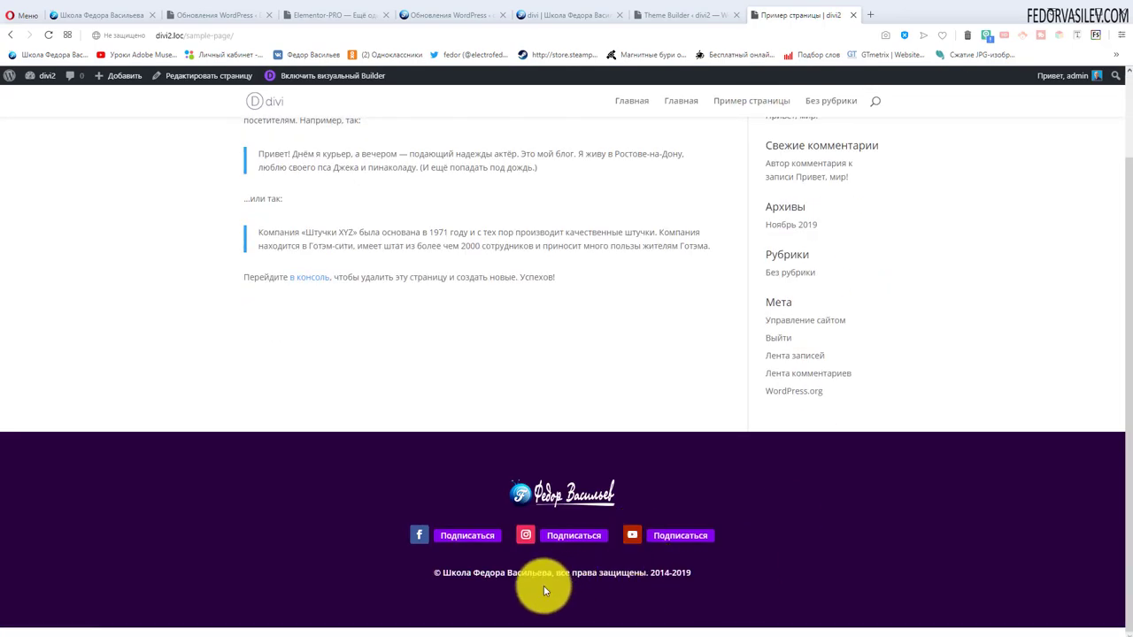
scroll(803, 565, "up", 3)
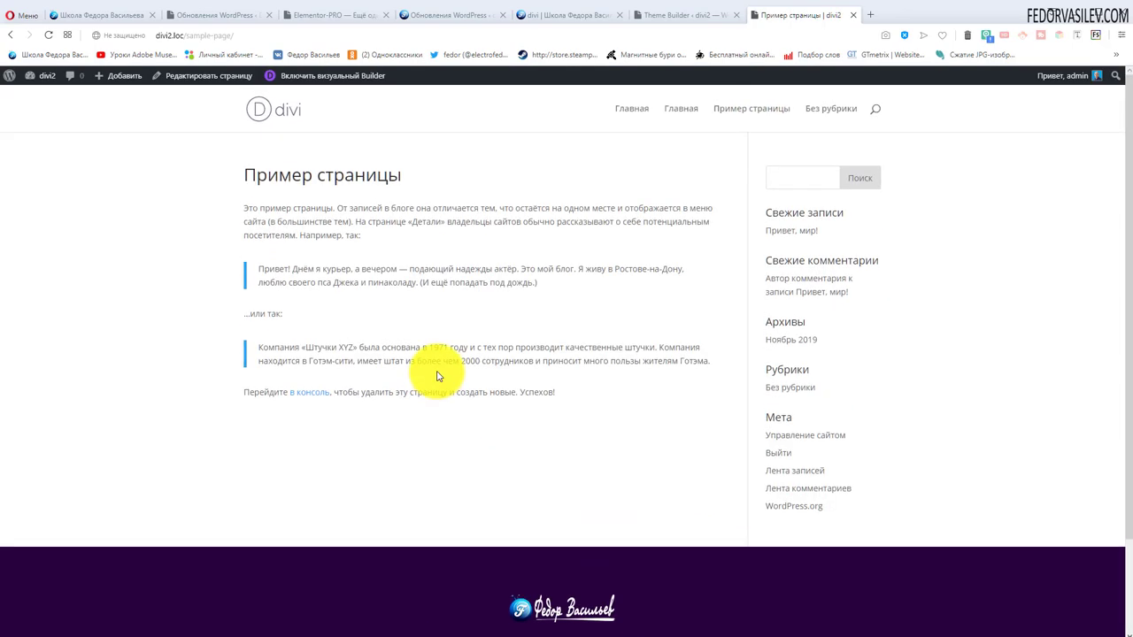
- Open the Без рубрики category page from the site menu and check its content and footer
left_click(820, 112)
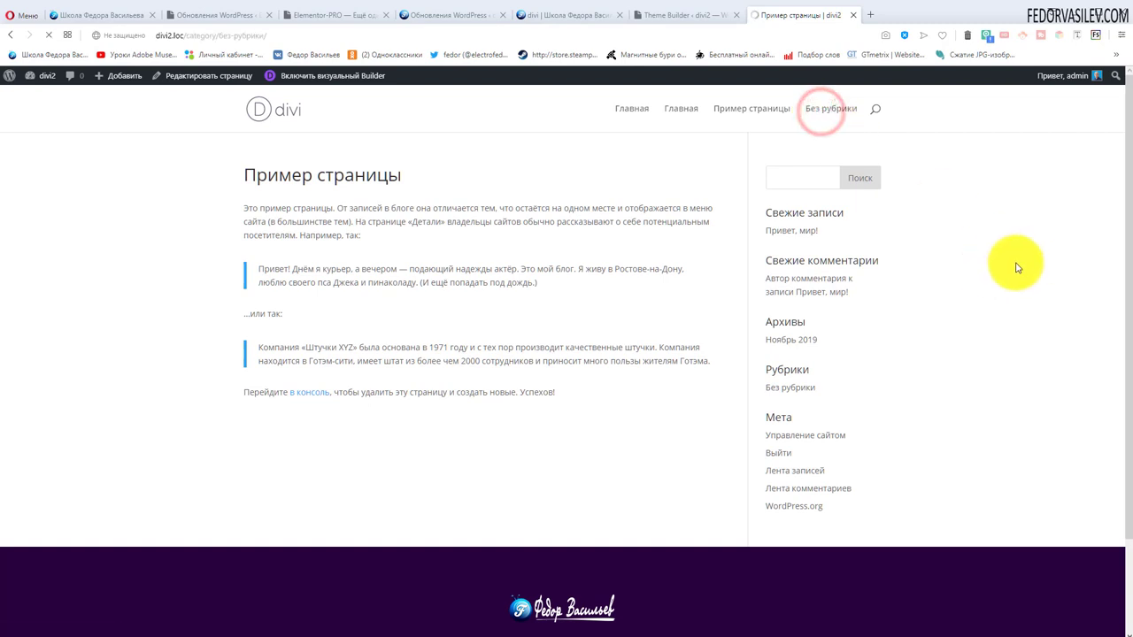
scroll(610, 297, "down", 3)
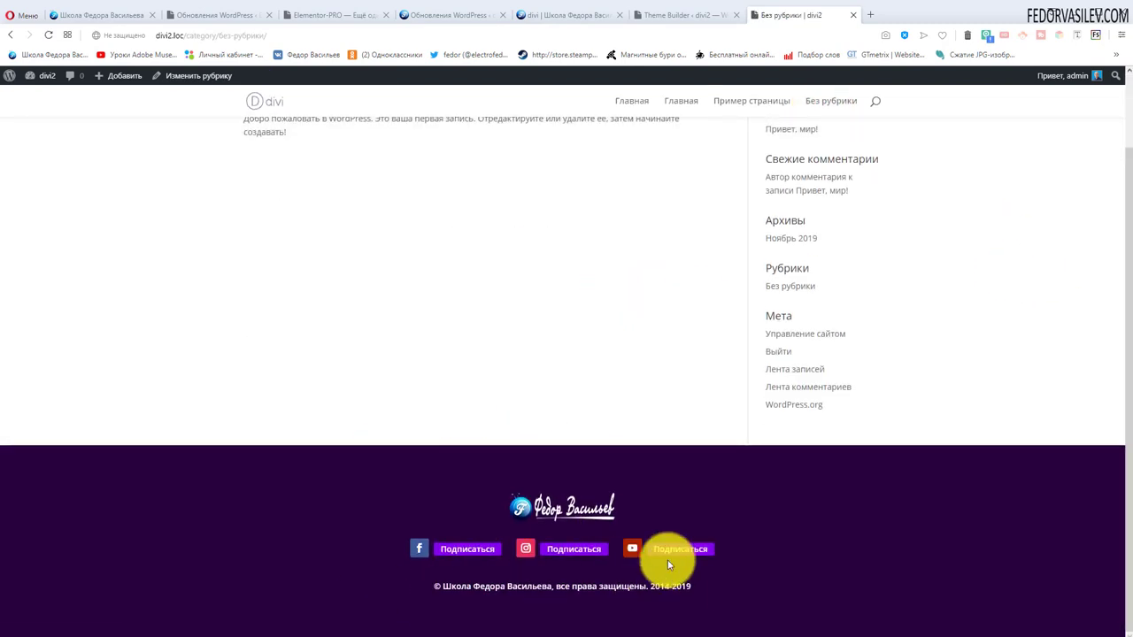
scroll(713, 539, "up", 2)
scroll(524, 478, "down", 2)
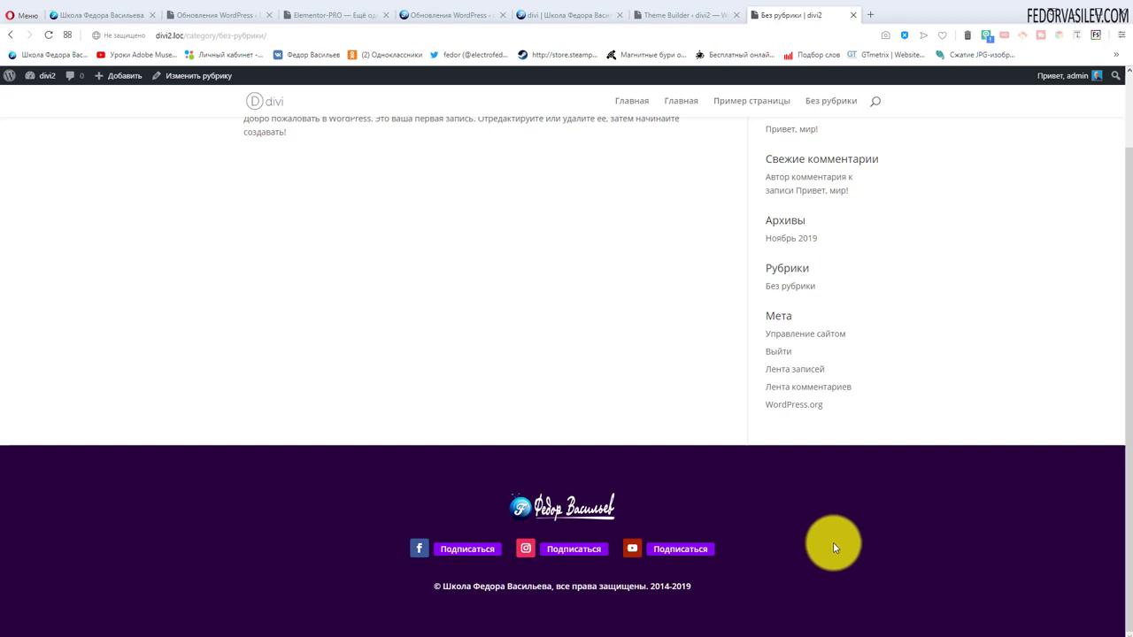
scroll(832, 542, "up", 1)
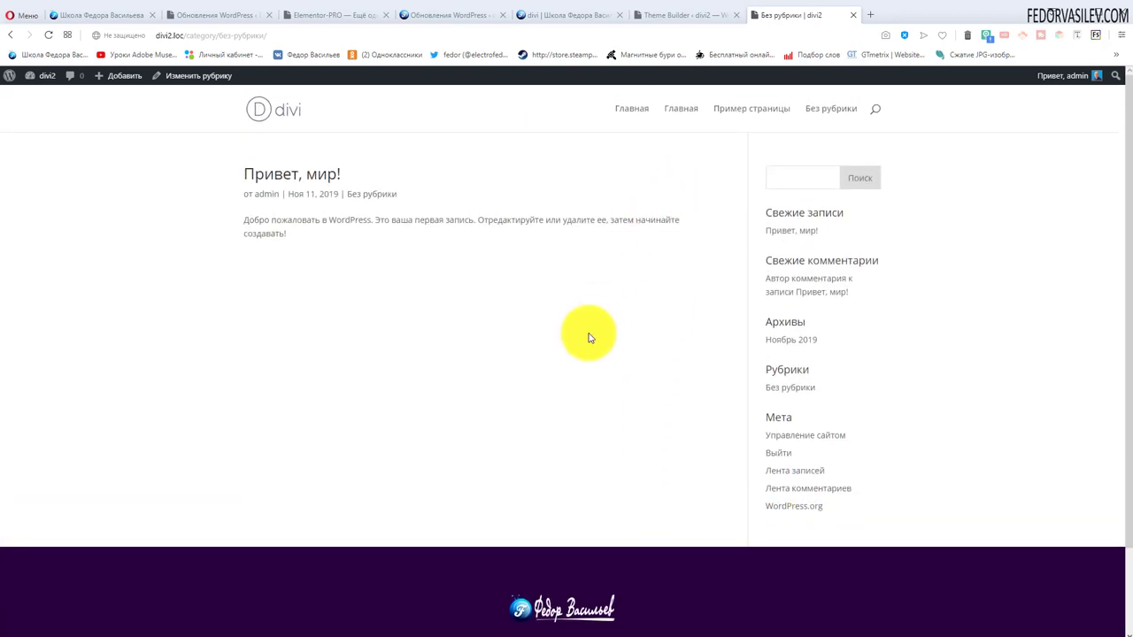
scroll(602, 328, "down", 1)
- Review the global footer's options and layout in the Theme Builder, hide the footer on the front end and save the changes
left_click(678, 15)
right_click(309, 294)
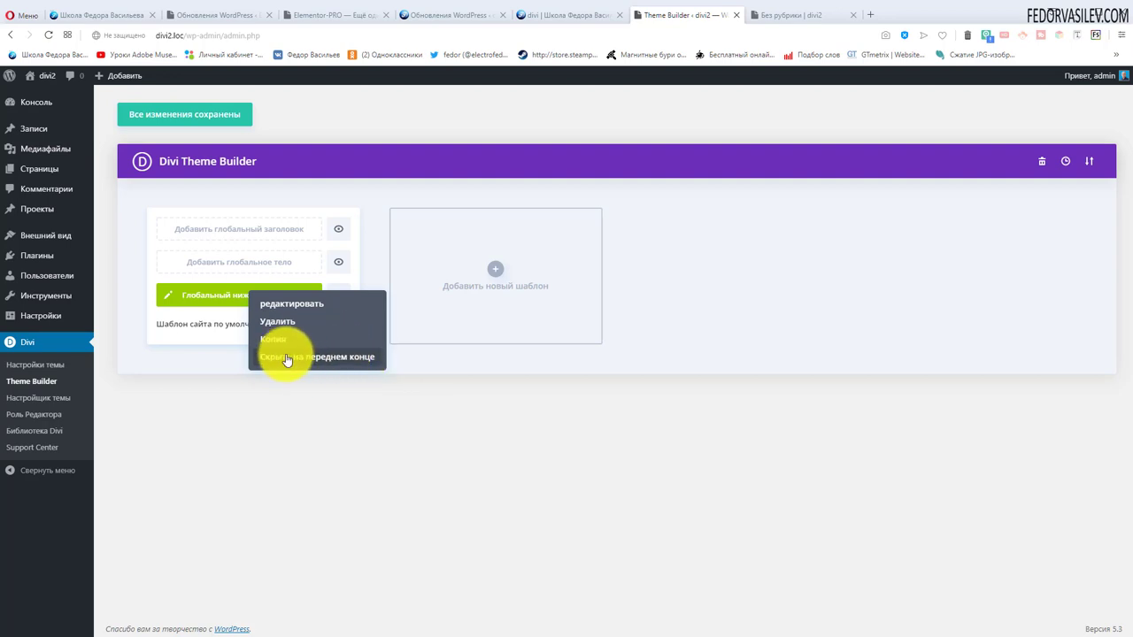
left_click(334, 458)
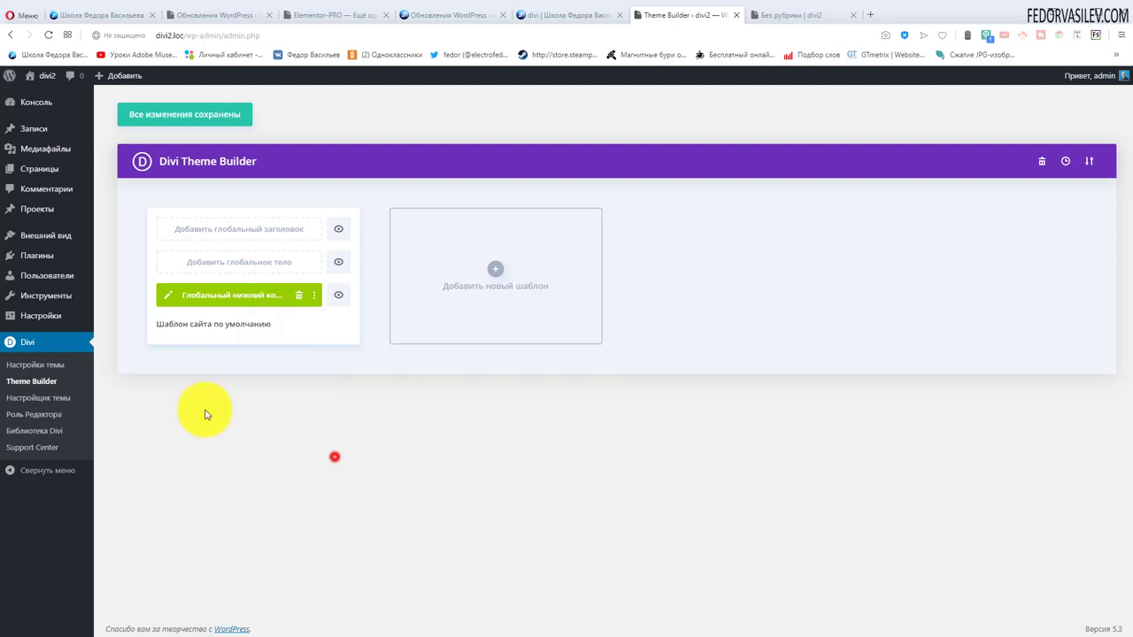
left_click(166, 293)
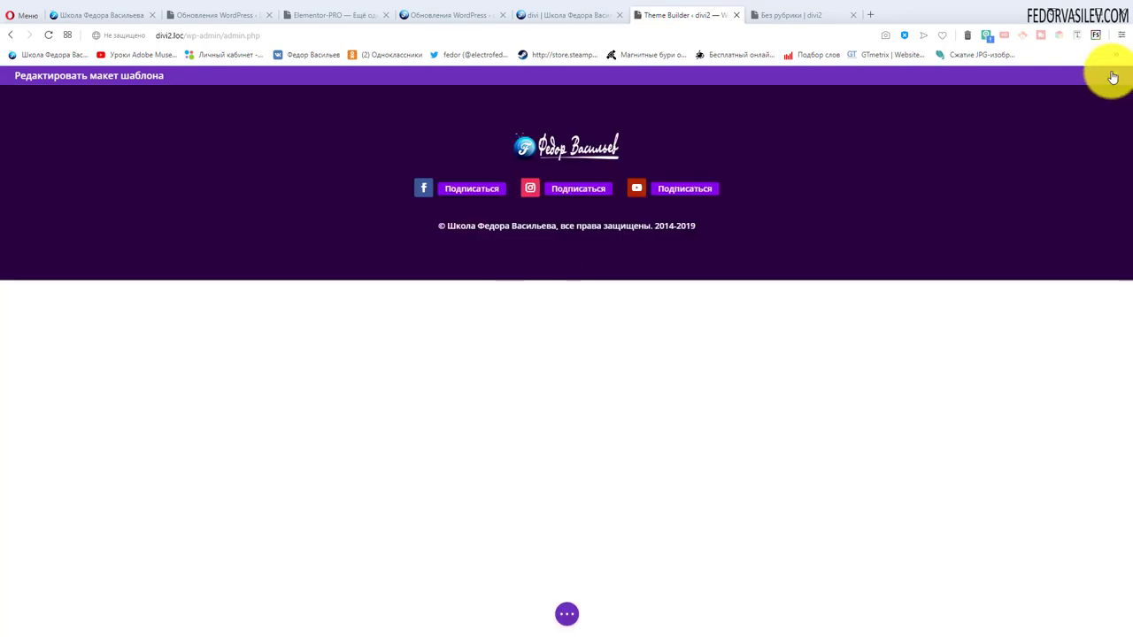
left_click(1112, 78)
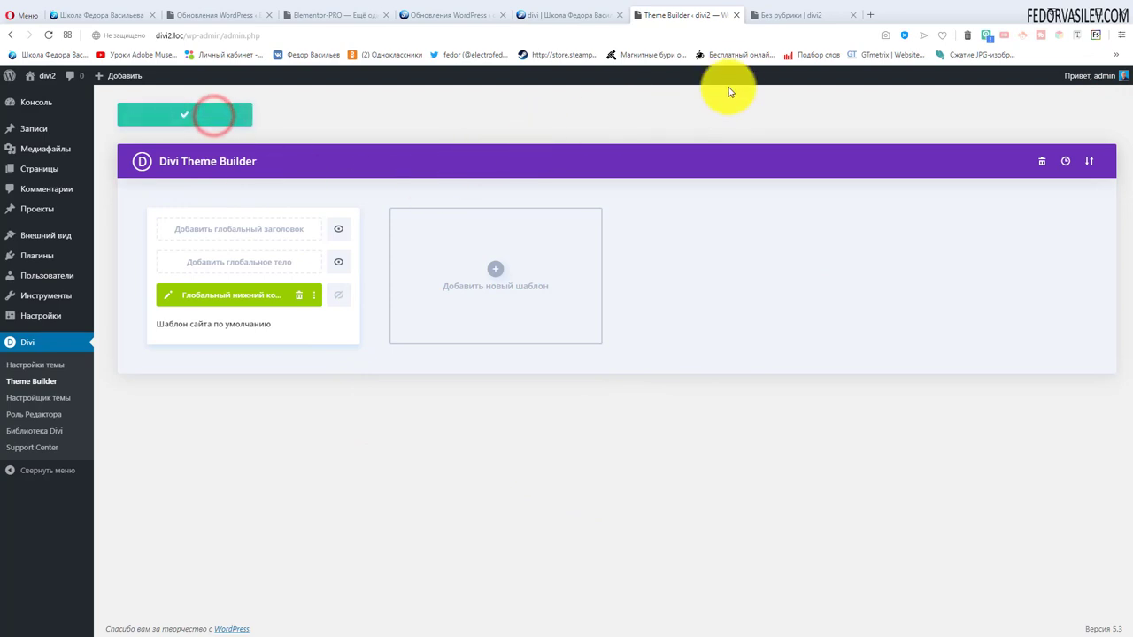
- Reload the Без рубрики page and open the homepage to check the site with the global footer hidden
left_click(757, 14)
left_click(46, 35)
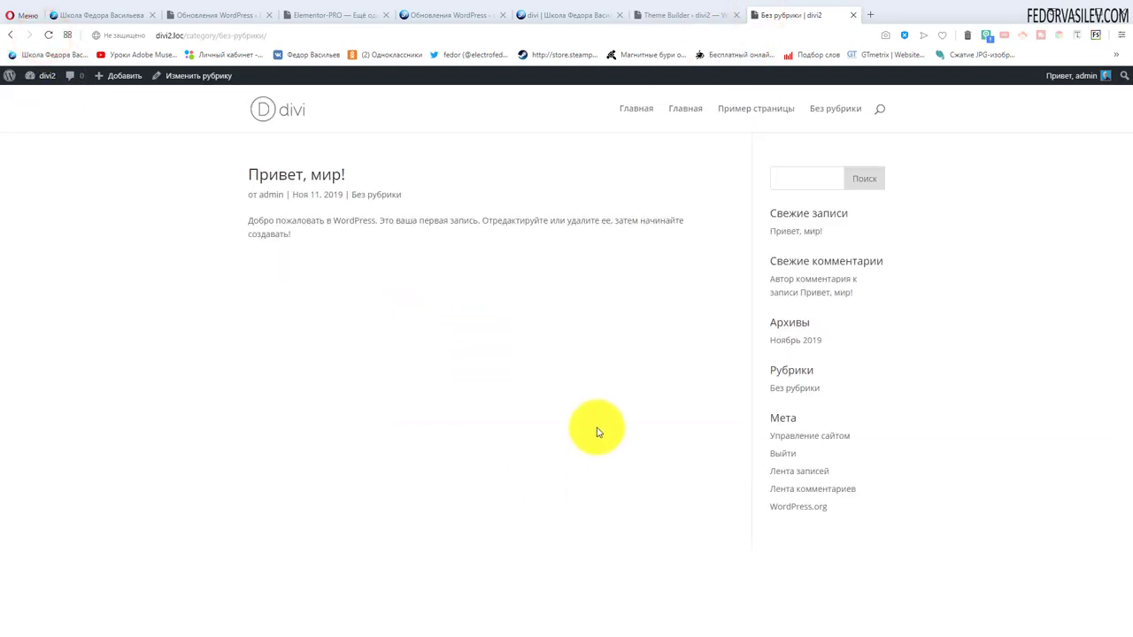
left_click(636, 111)
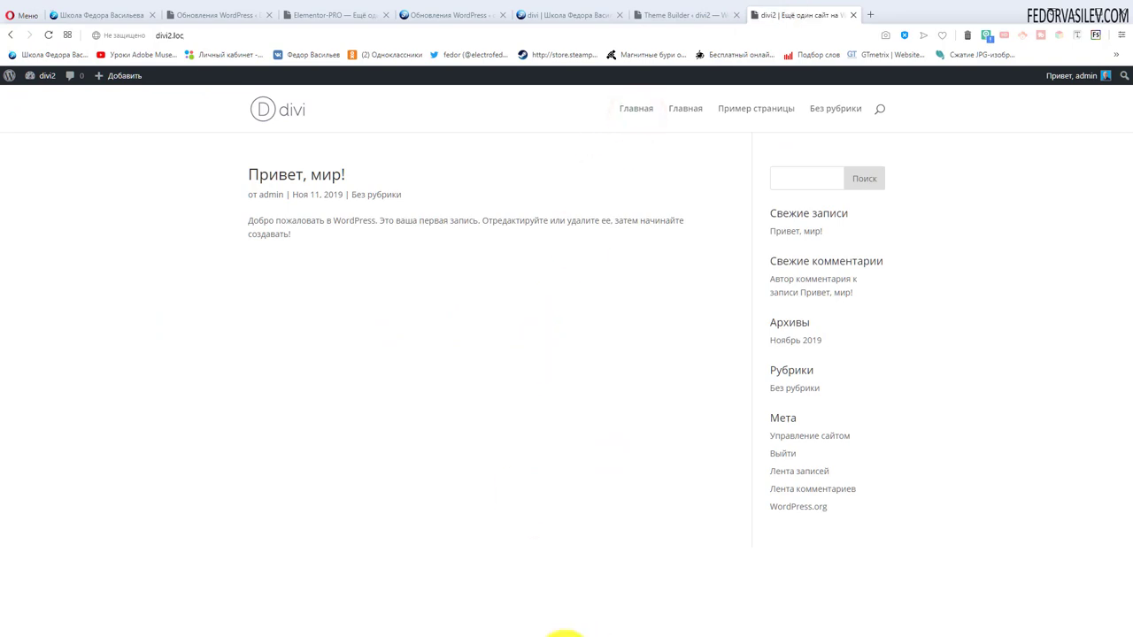
- Show the global footer on the front end again, save the Theme Builder changes and return to the site
left_click(659, 14)
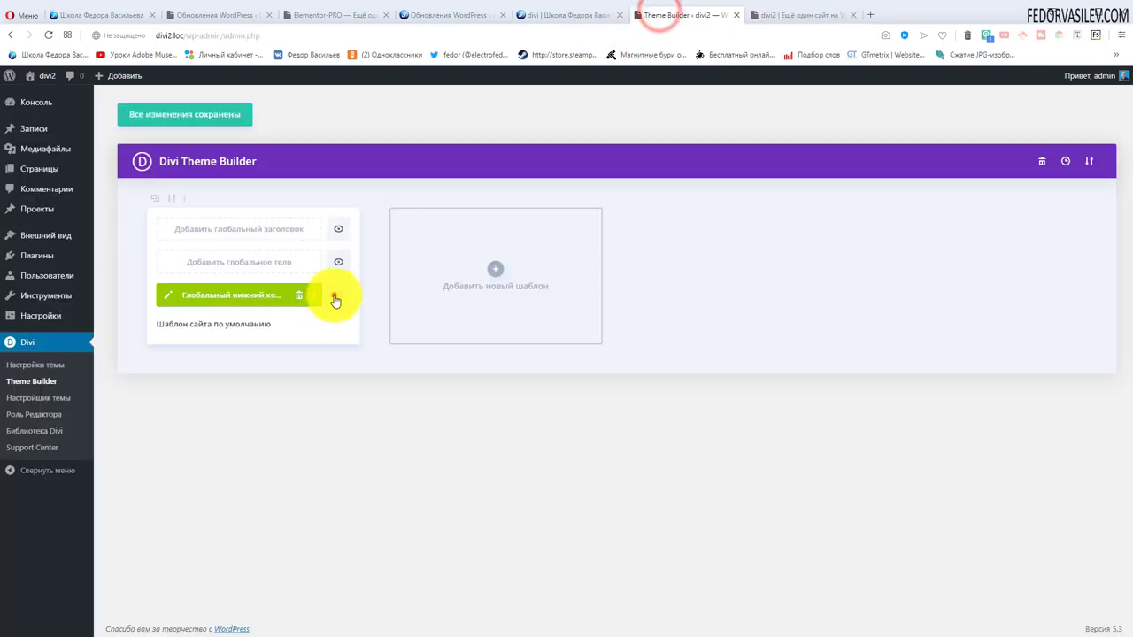
left_click(338, 294)
left_click(210, 124)
left_click(801, 15)
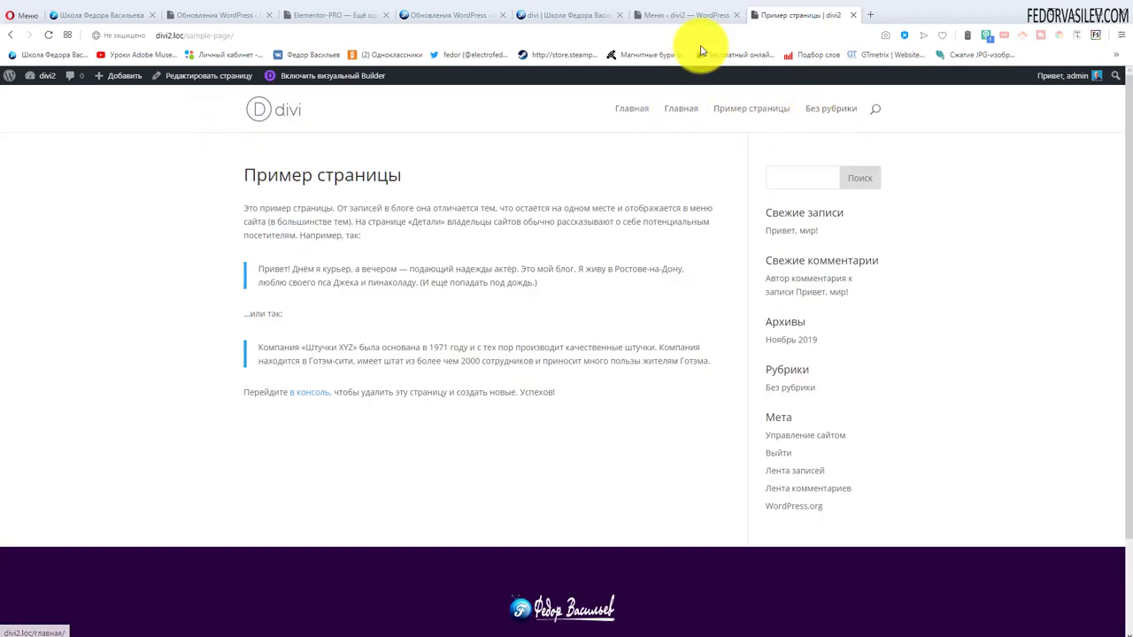
- Open the menu locations in the theme customizer and check the choices for the main and second-level menus
left_click(689, 16)
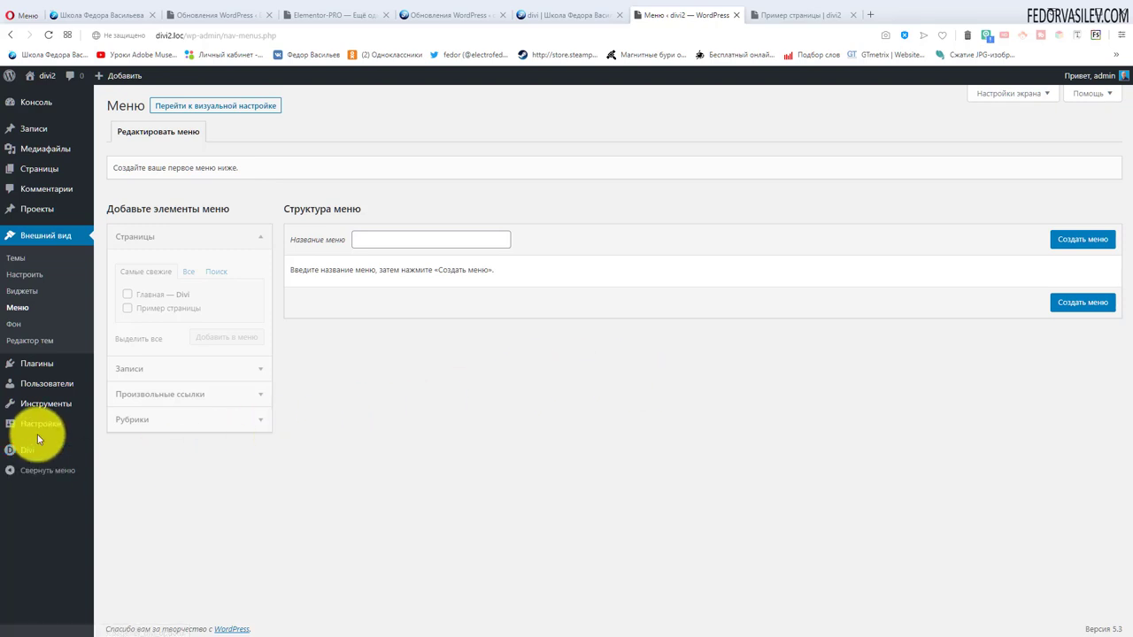
mouse_move(43, 453)
left_click(133, 484)
left_click(30, 365)
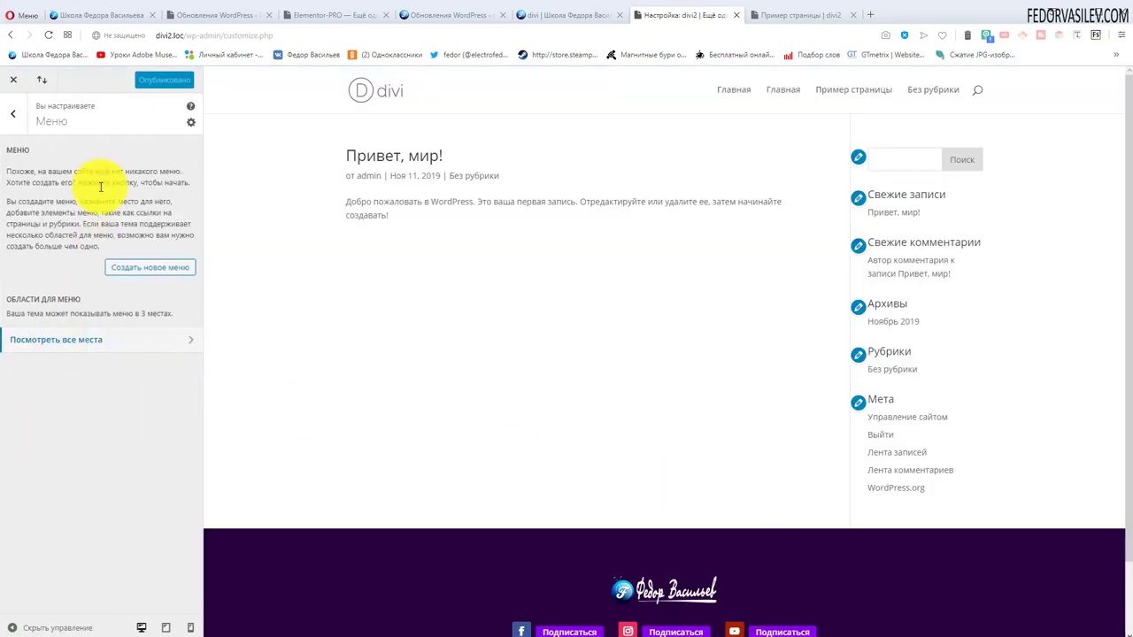
left_click(37, 352)
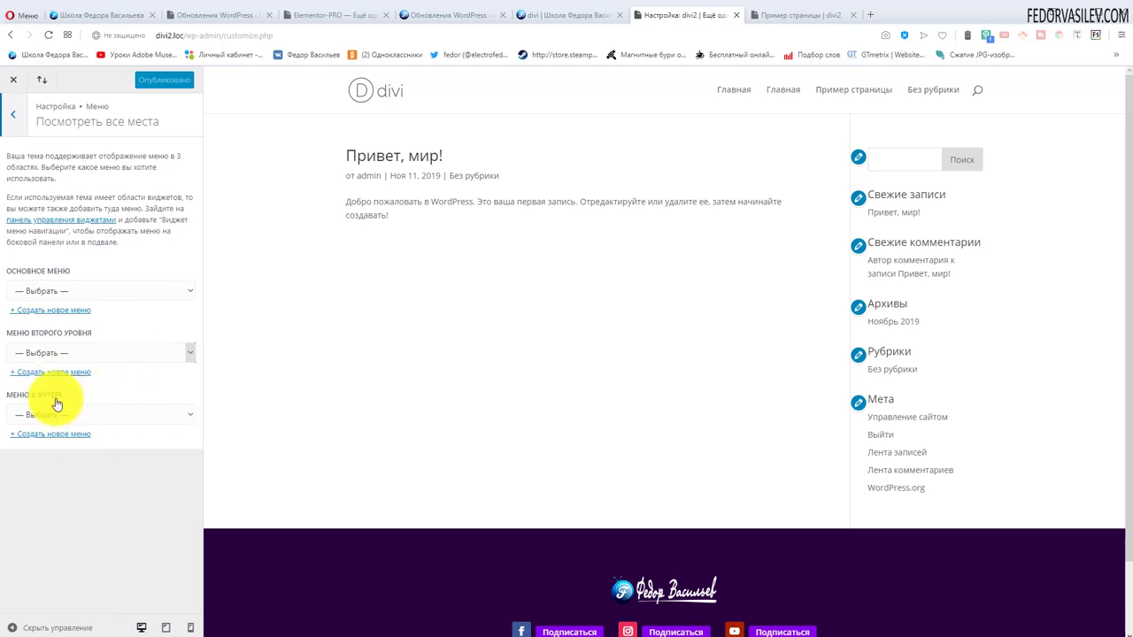
left_click(59, 290)
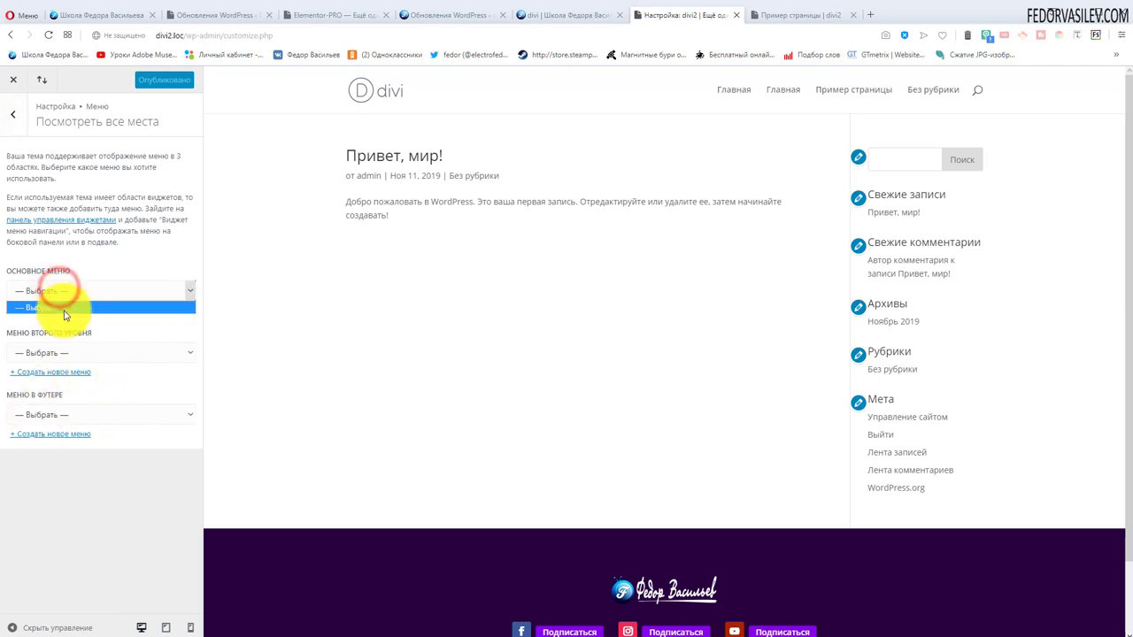
left_click(54, 351)
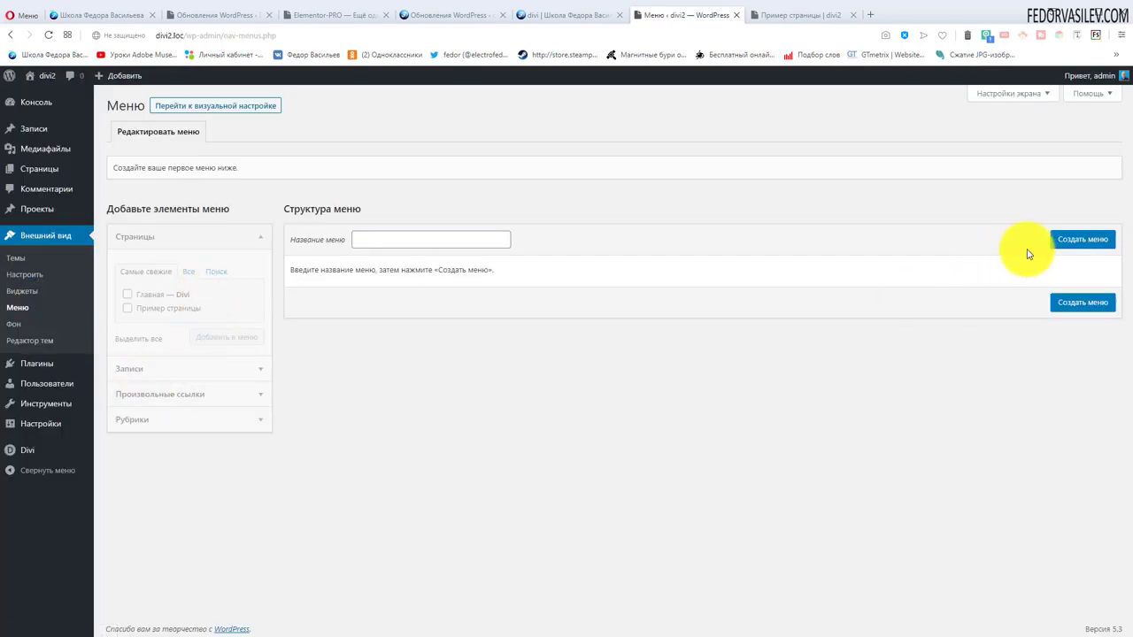
- Create a new WordPress menu named Menu 1
left_click(407, 239)
type("Menu 1")
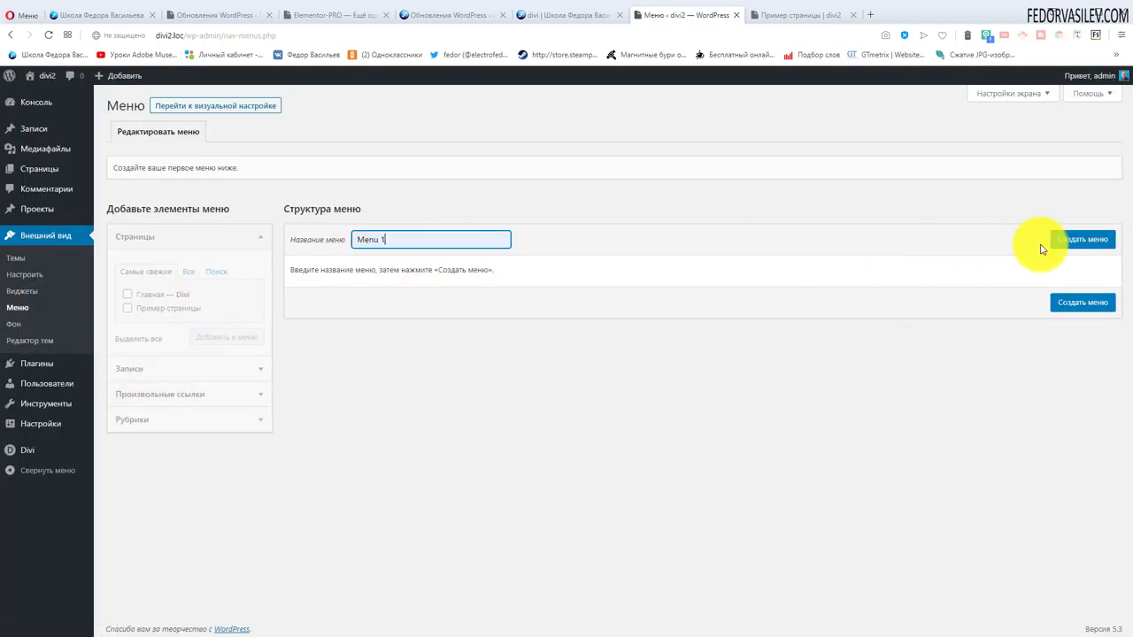
left_click(1080, 239)
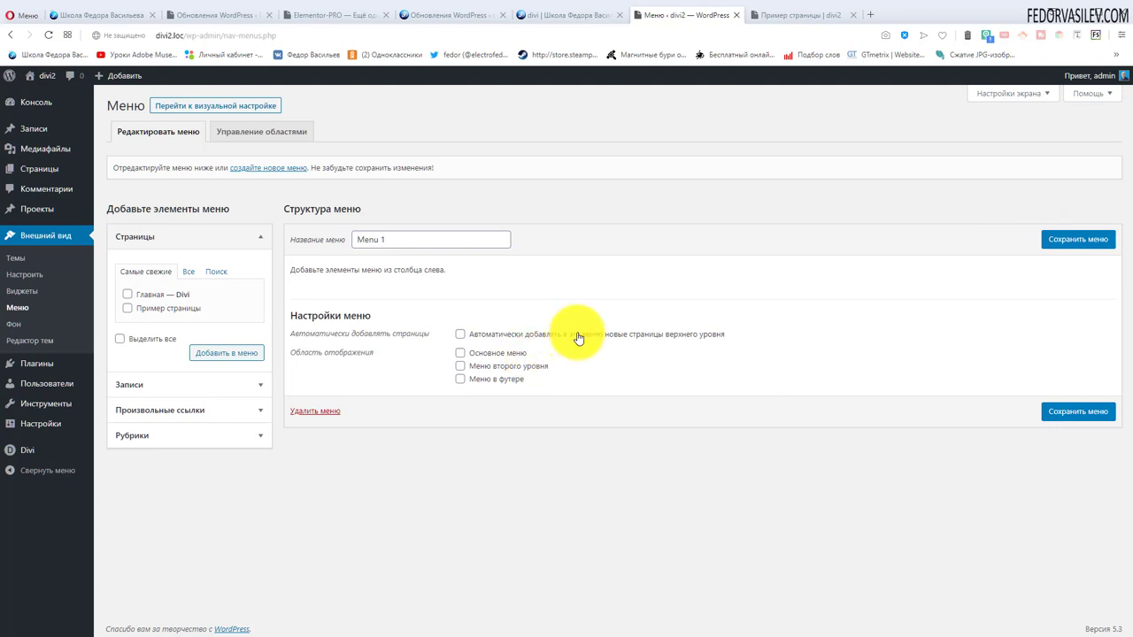
- Add the Главная and Пример страницы pages to Menu 1 and save the menu
left_click(126, 295)
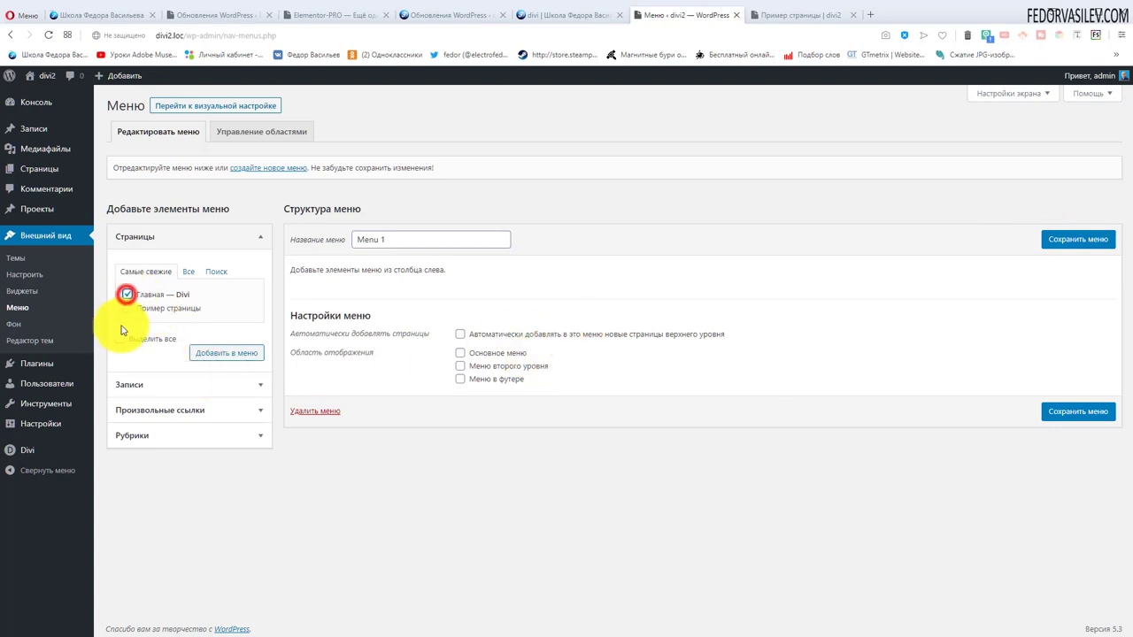
left_click(127, 308)
left_click(212, 353)
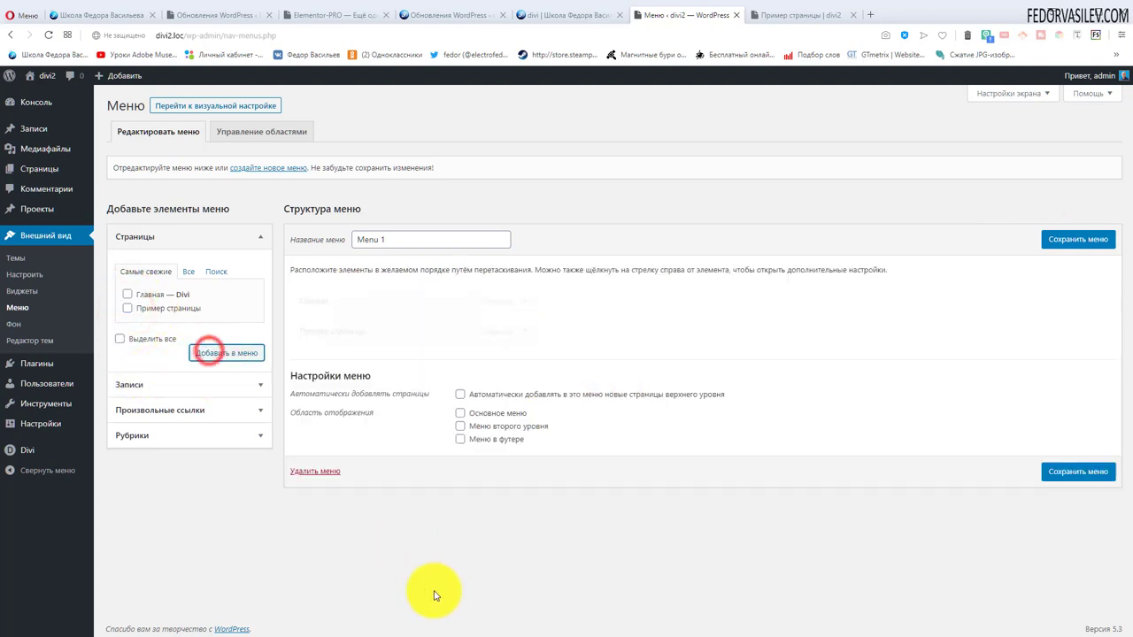
left_click(1066, 239)
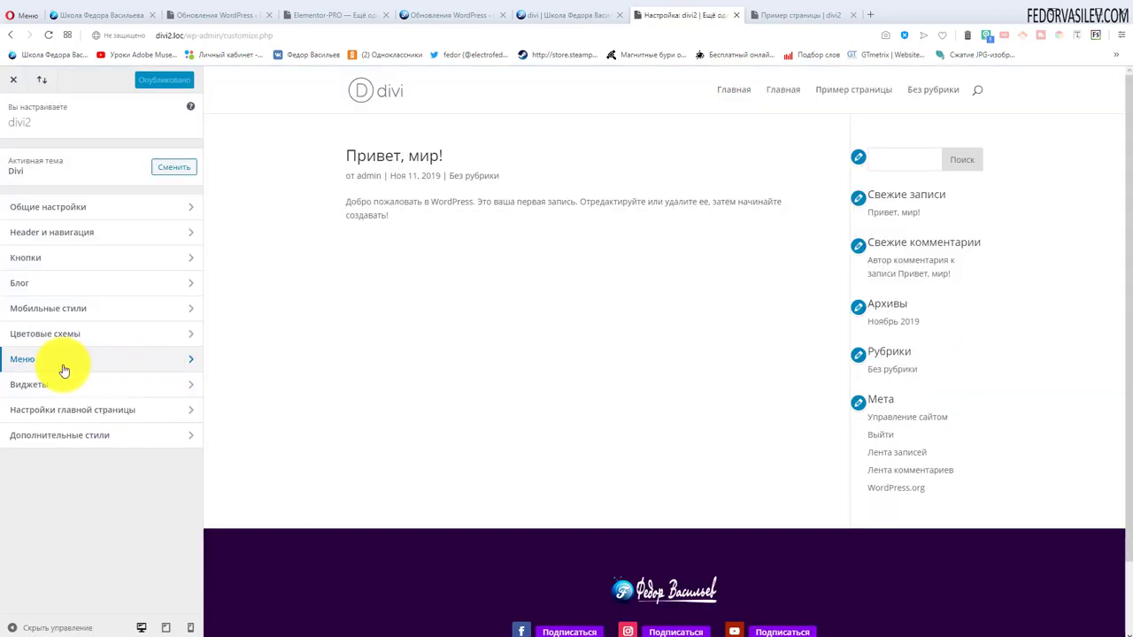
- Assign Menu 1 to the Основное меню location in the theme customizer and publish the change
left_click(58, 358)
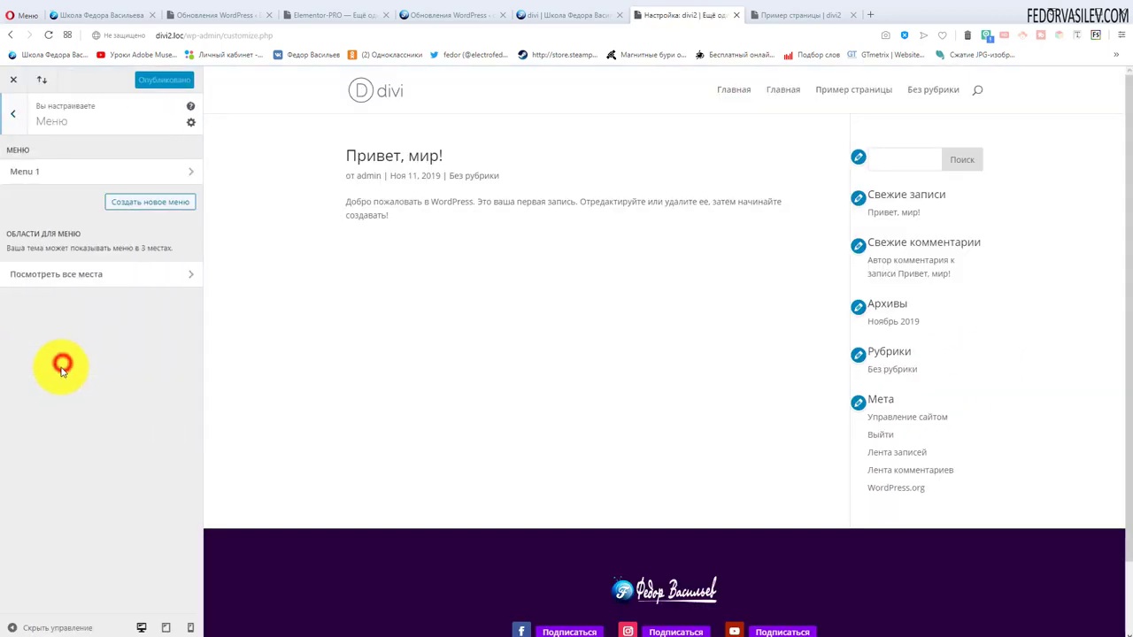
left_click(72, 280)
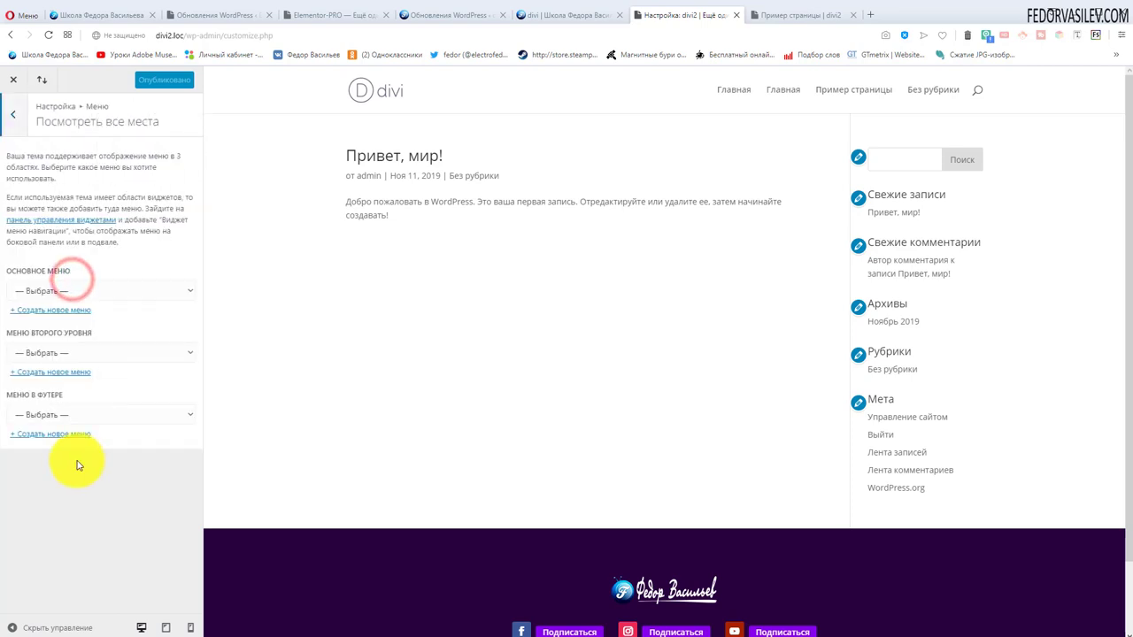
left_click(69, 290)
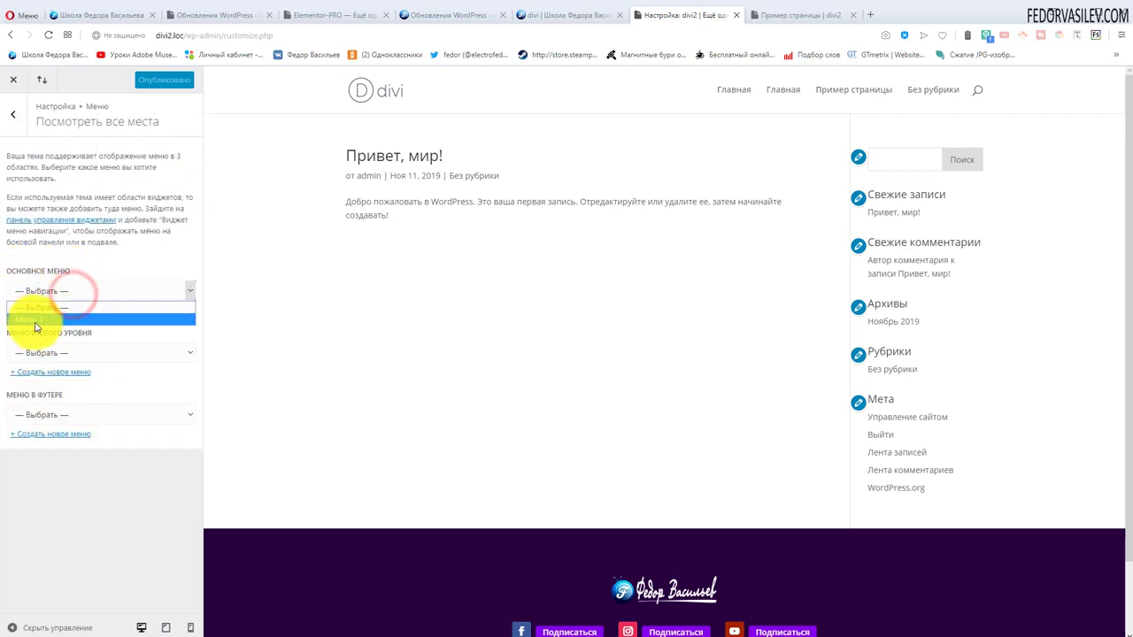
left_click(35, 320)
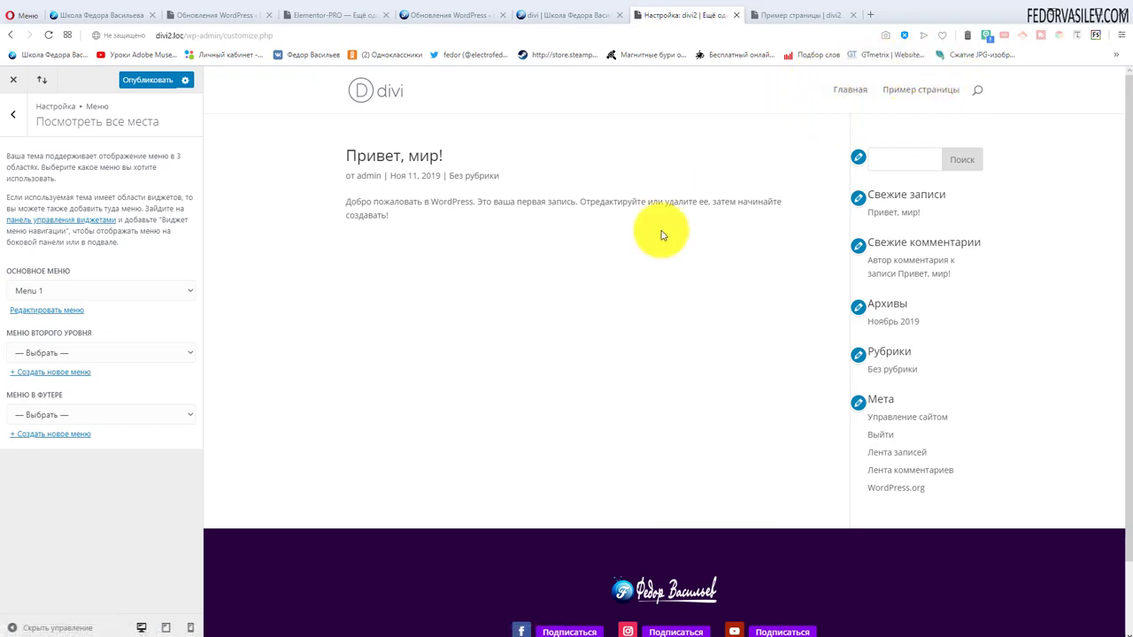
left_click(148, 80)
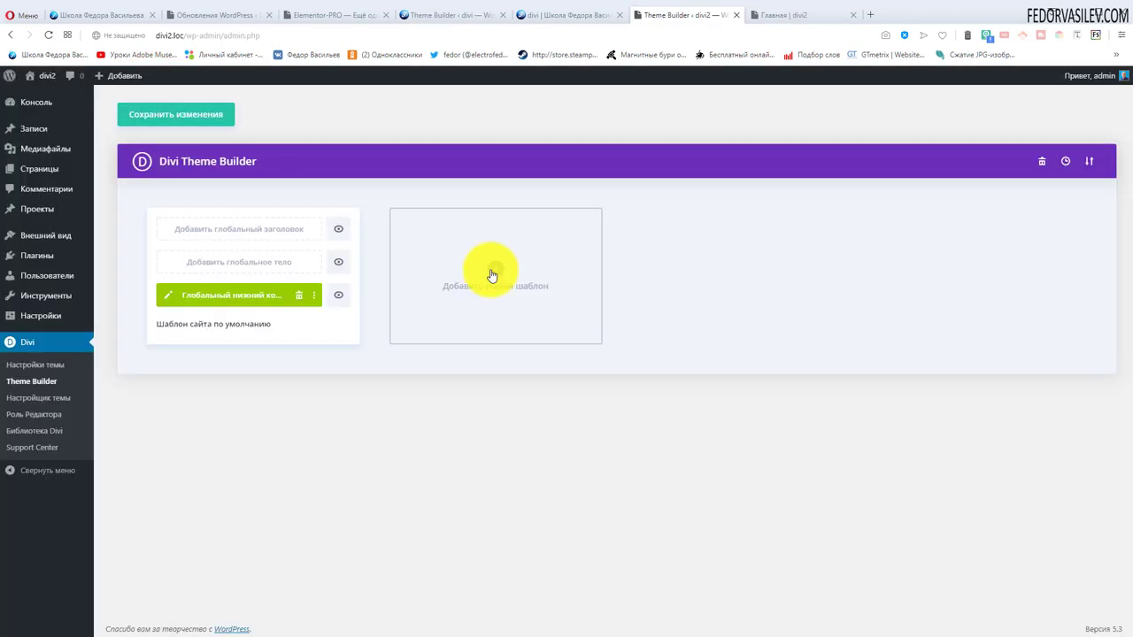
- Create a new template assigned to the specific page Пример страницы
left_click(488, 271)
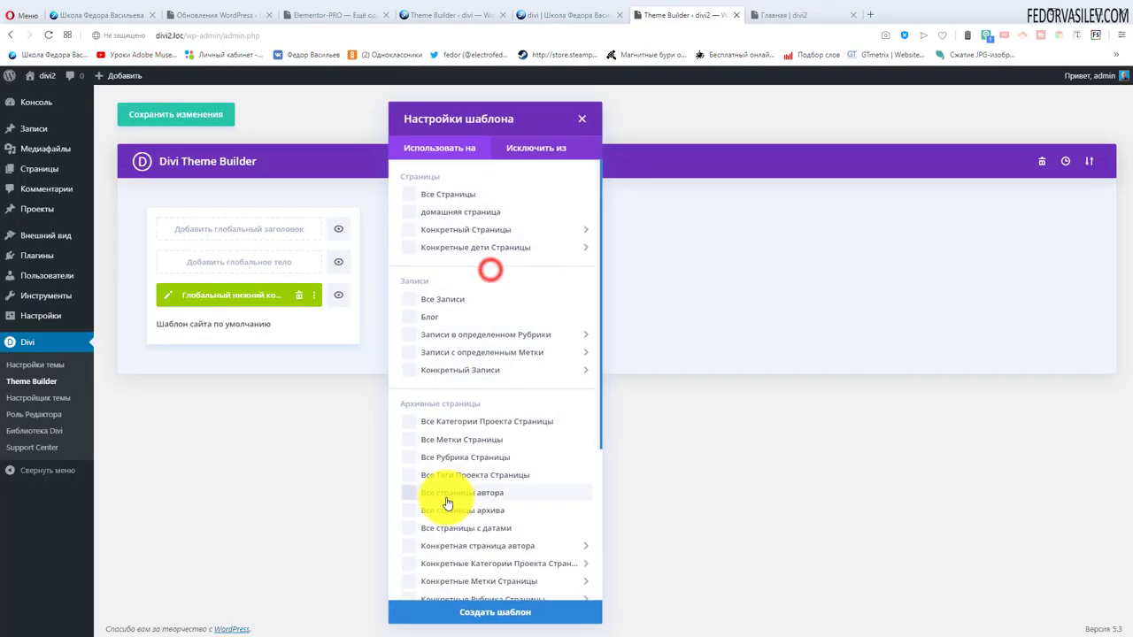
mouse_move(509, 379)
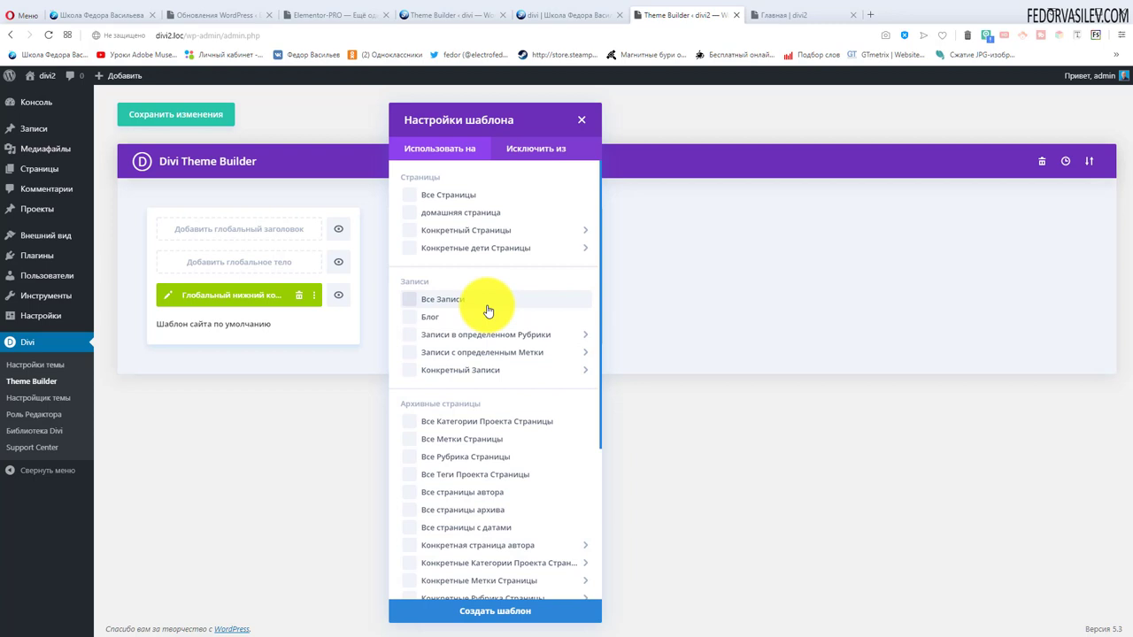
mouse_move(493, 247)
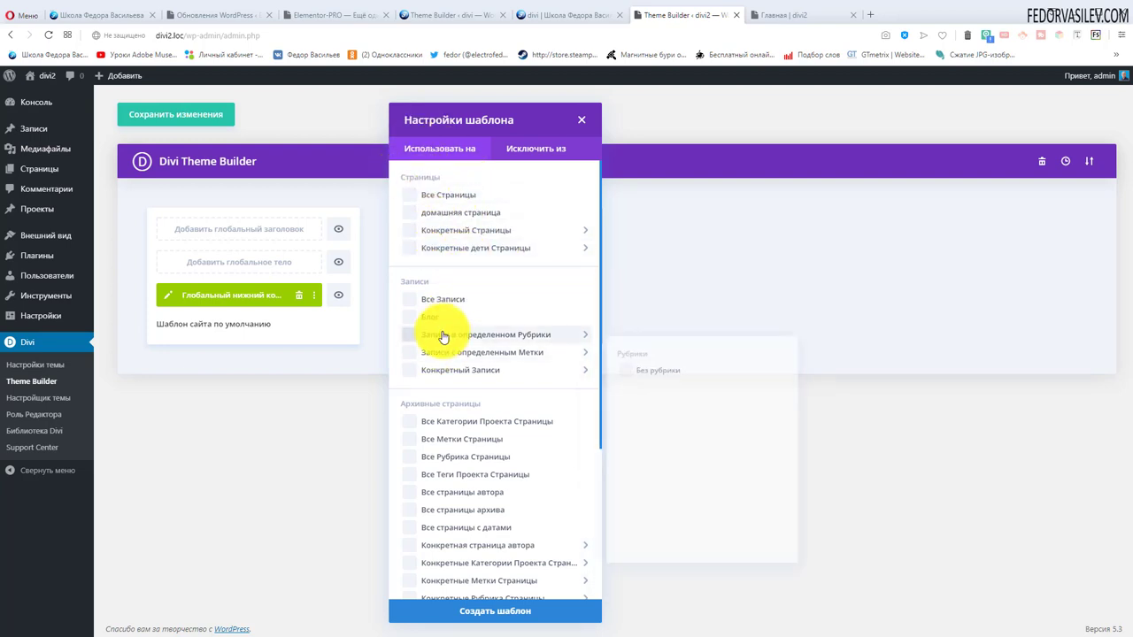
scroll(478, 424, "down", 5)
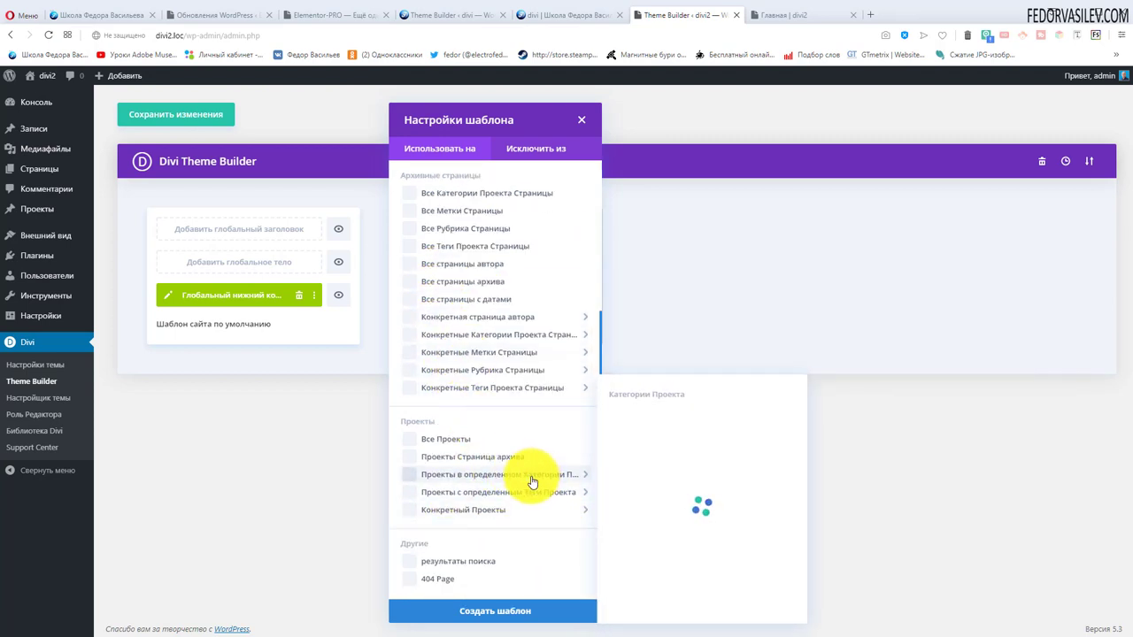
scroll(509, 487, "up", 5)
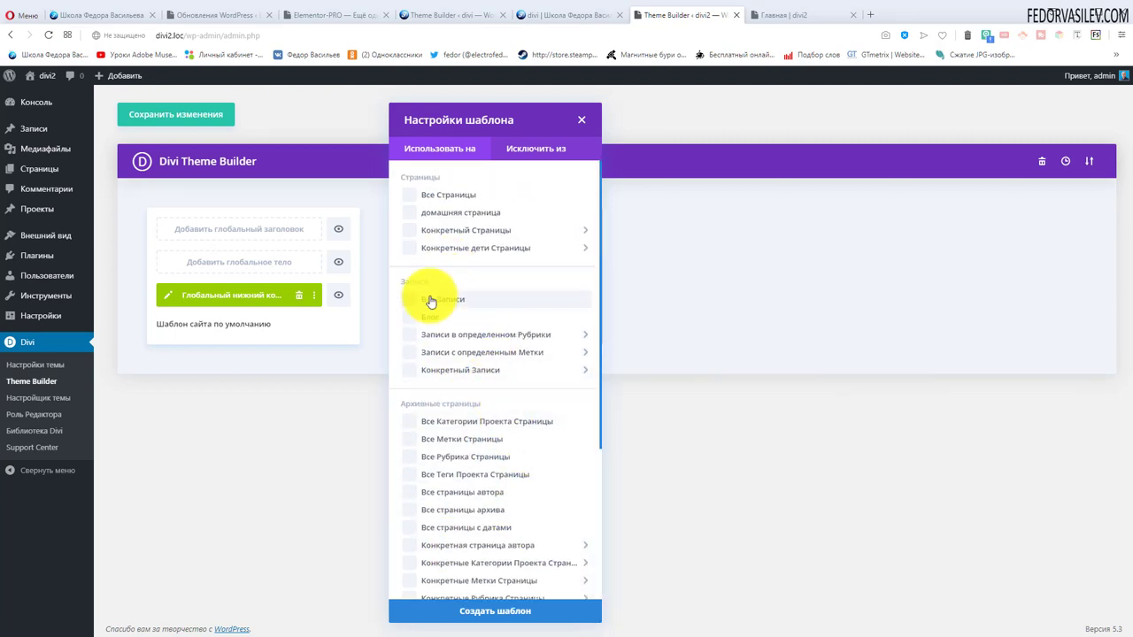
mouse_move(428, 247)
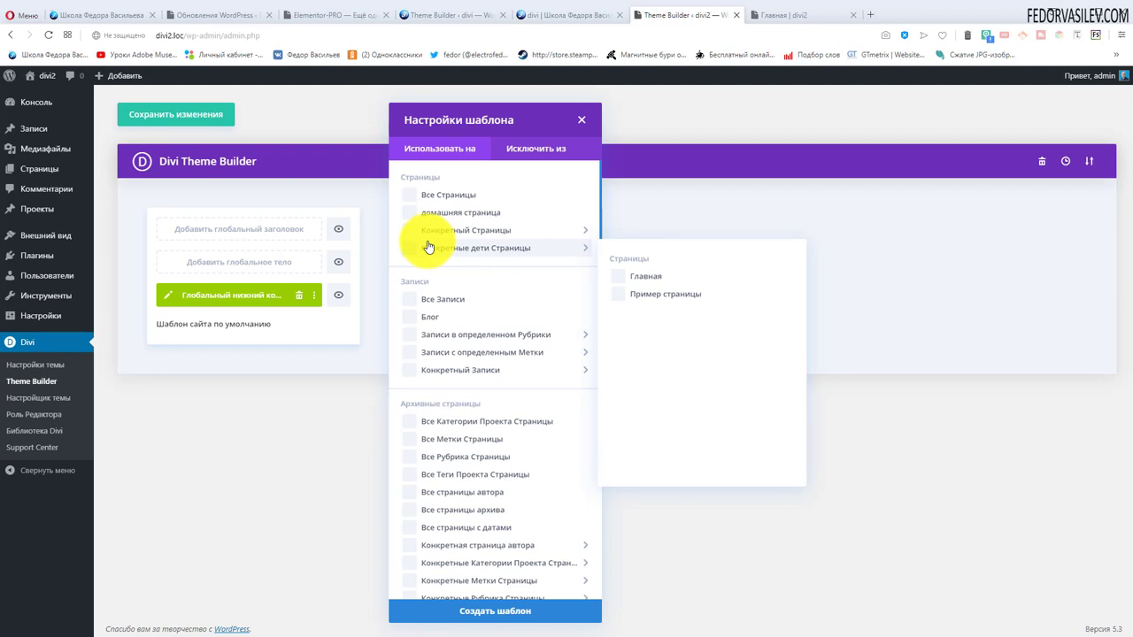
mouse_move(455, 231)
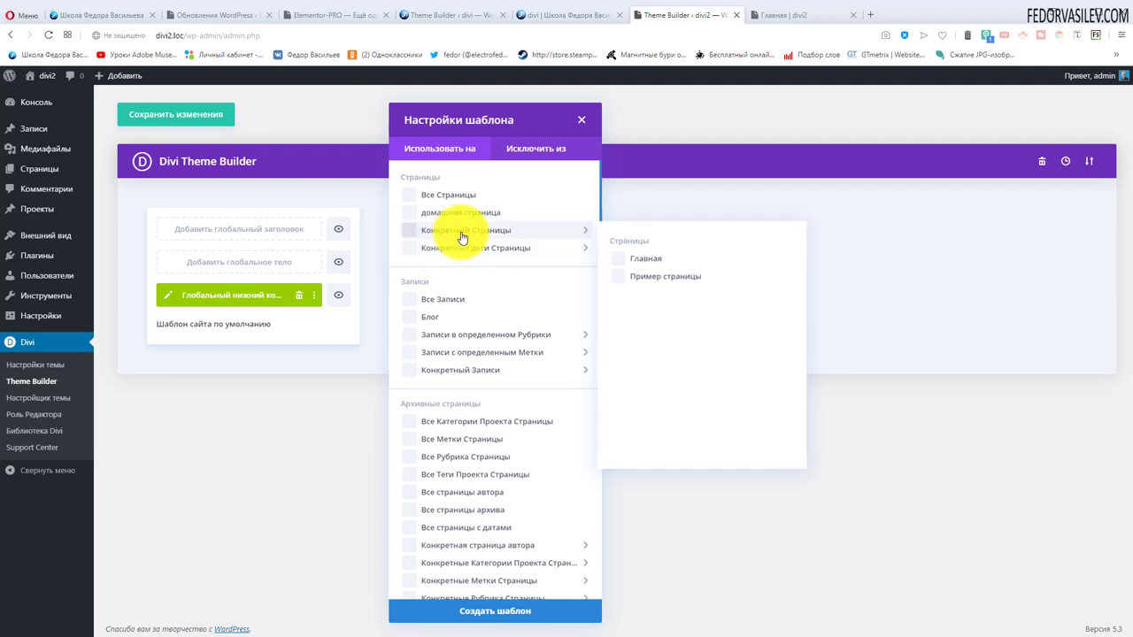
left_click(620, 283)
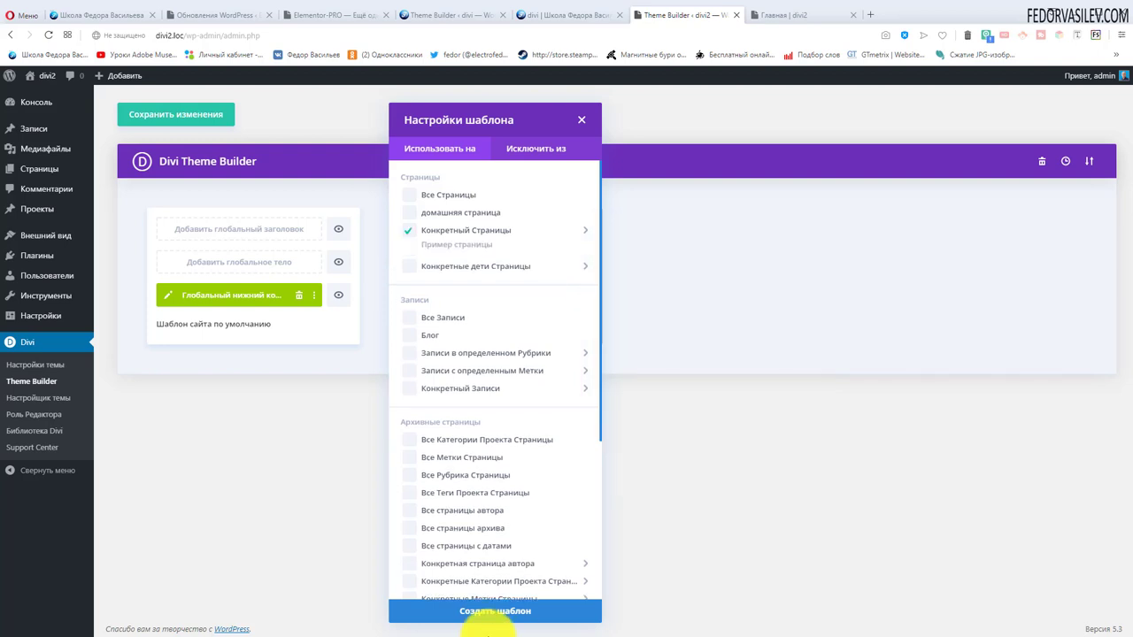
left_click(487, 612)
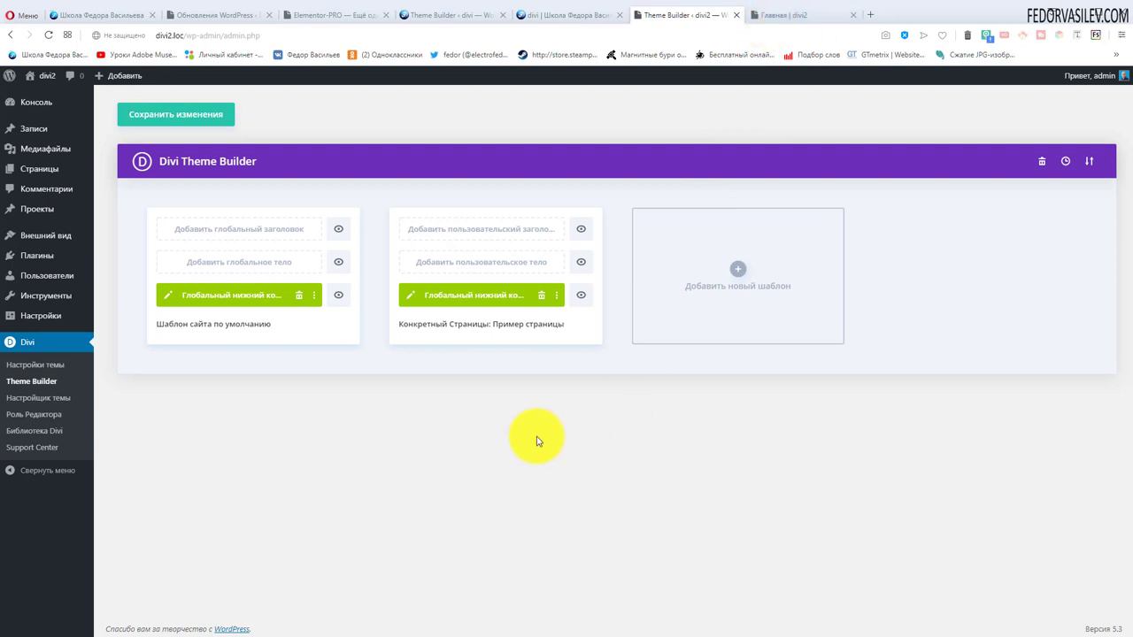
- Disable the global status of the footer in the Пример страницы template
left_click(557, 297)
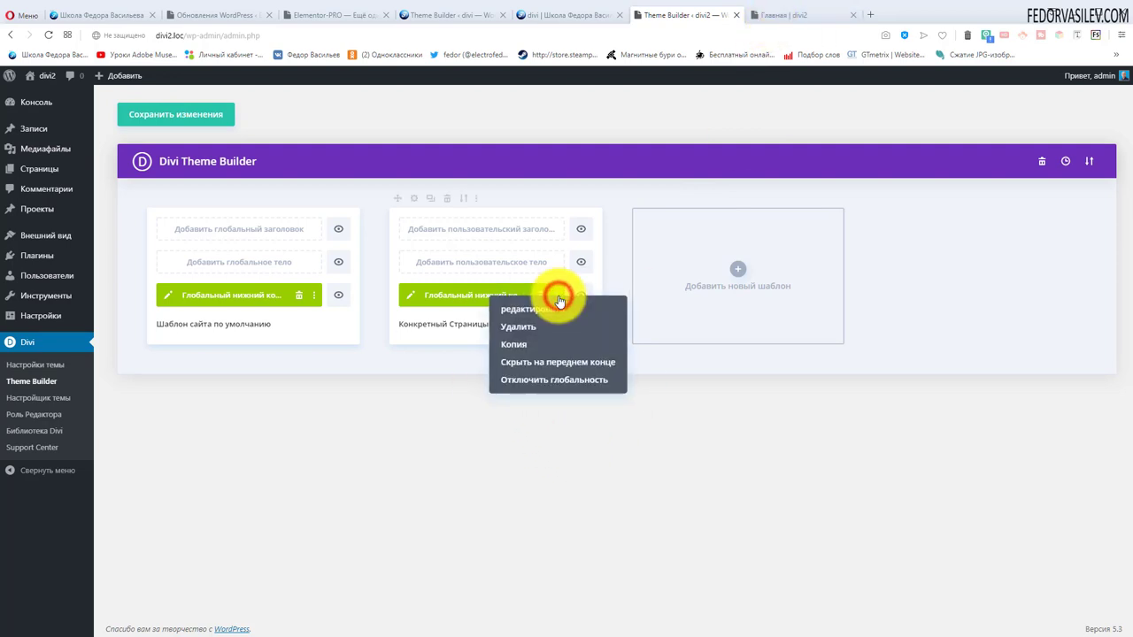
left_click(583, 380)
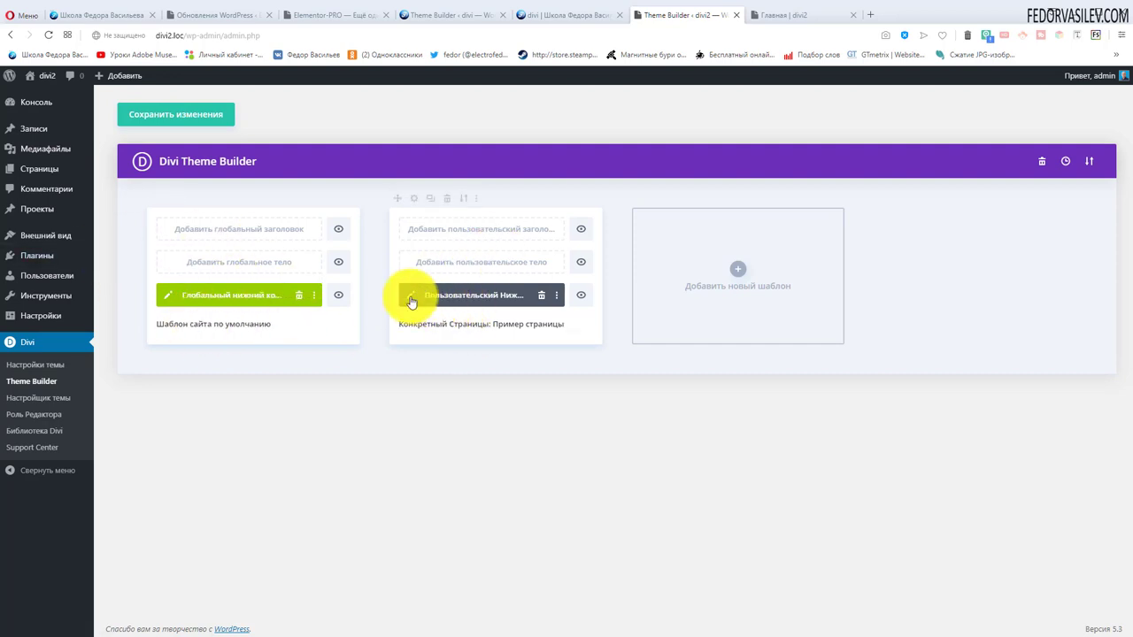
- Review the Пример страницы template's use and exclusion conditions without altering them, and save the Theme Builder changes
left_click(413, 202)
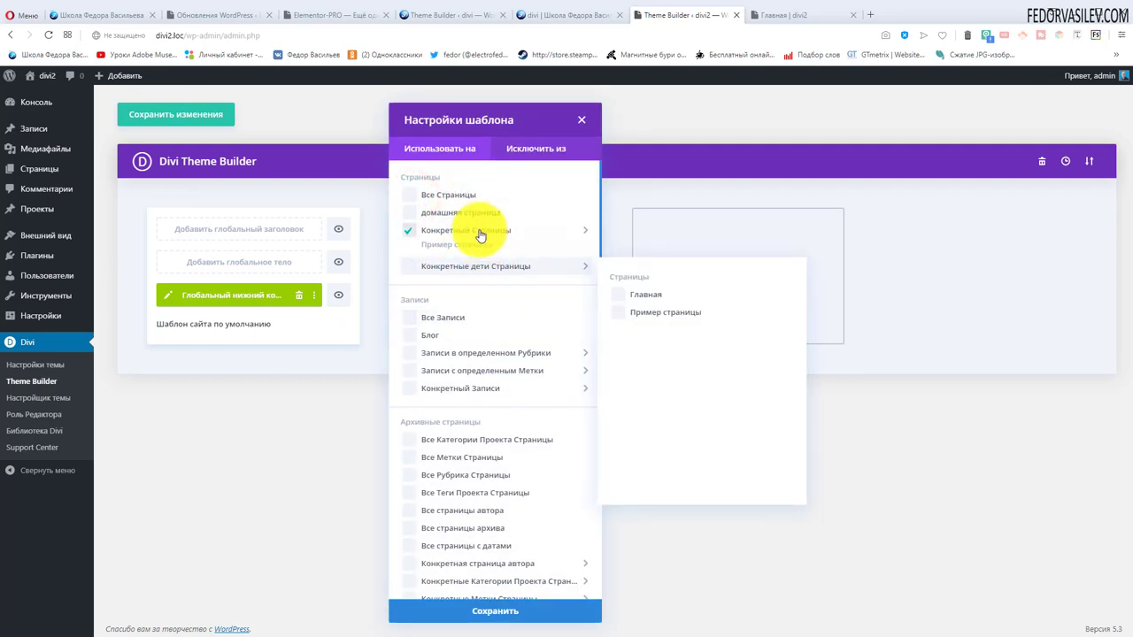
mouse_move(474, 237)
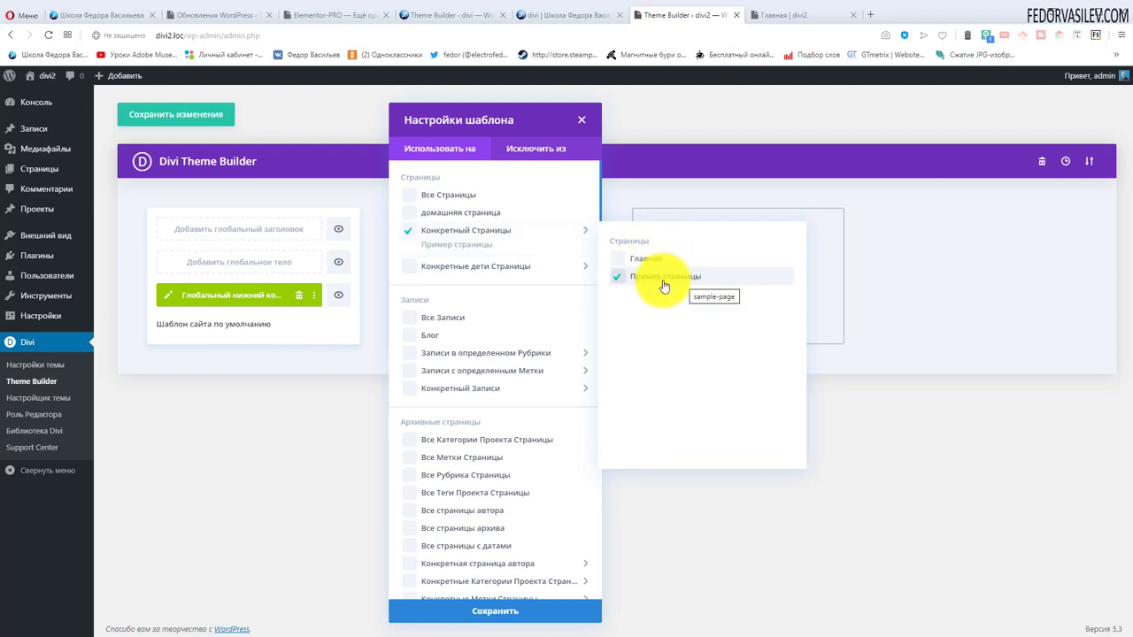
left_click(522, 155)
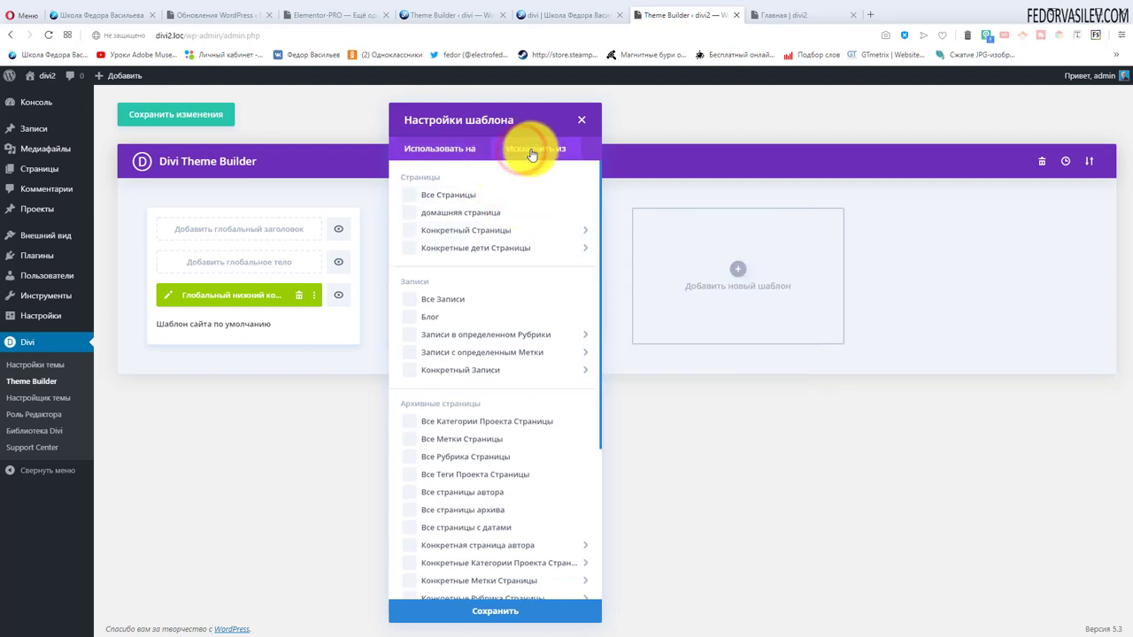
left_click(444, 152)
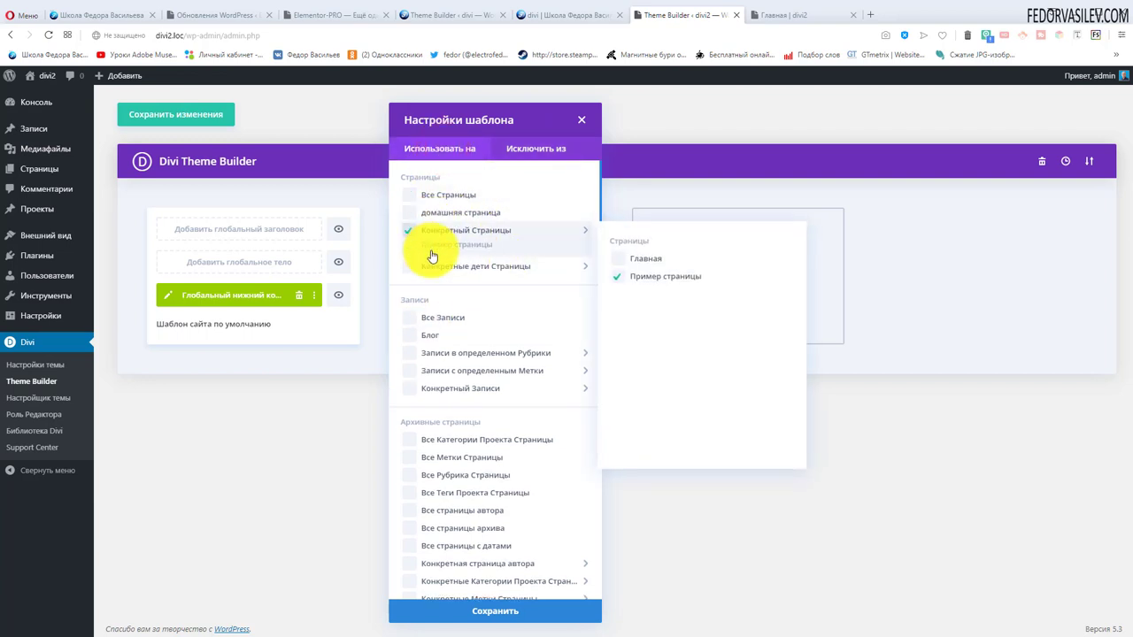
left_click(257, 469)
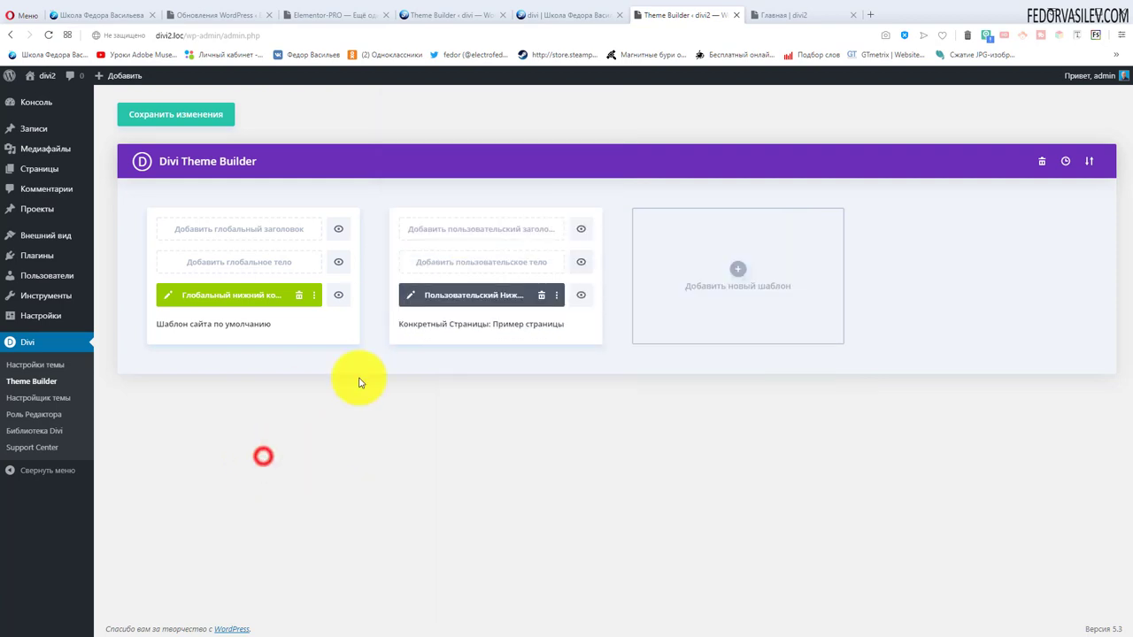
left_click_drag(206, 133, 206, 117)
left_click(206, 116)
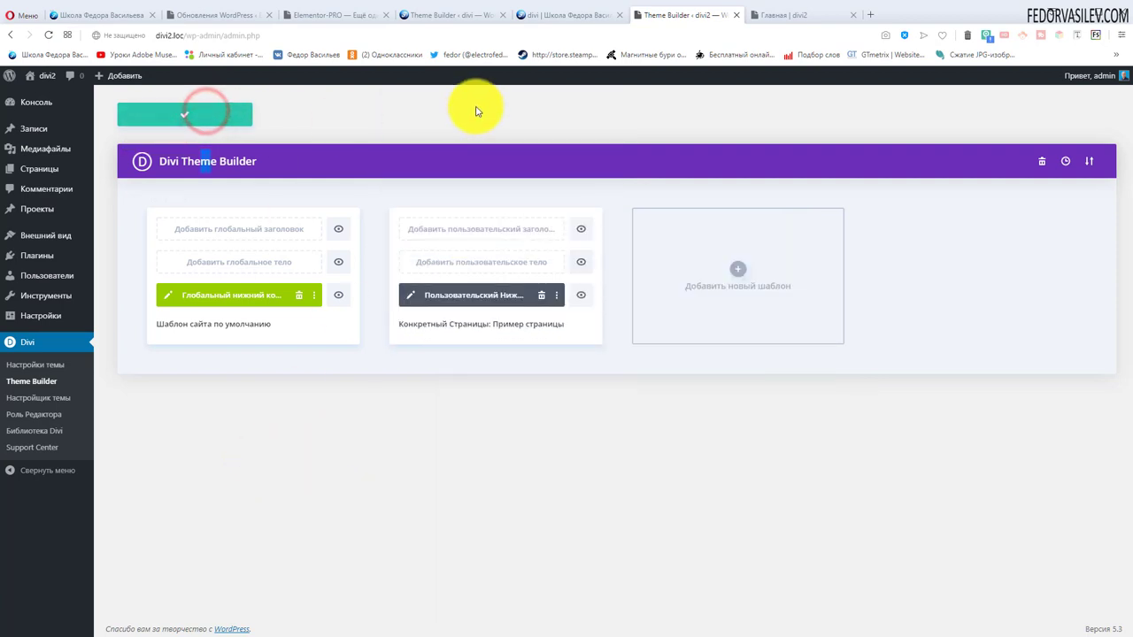
- Set the section background of the Пример страницы template's custom footer to orange and save the layout
left_click(408, 297)
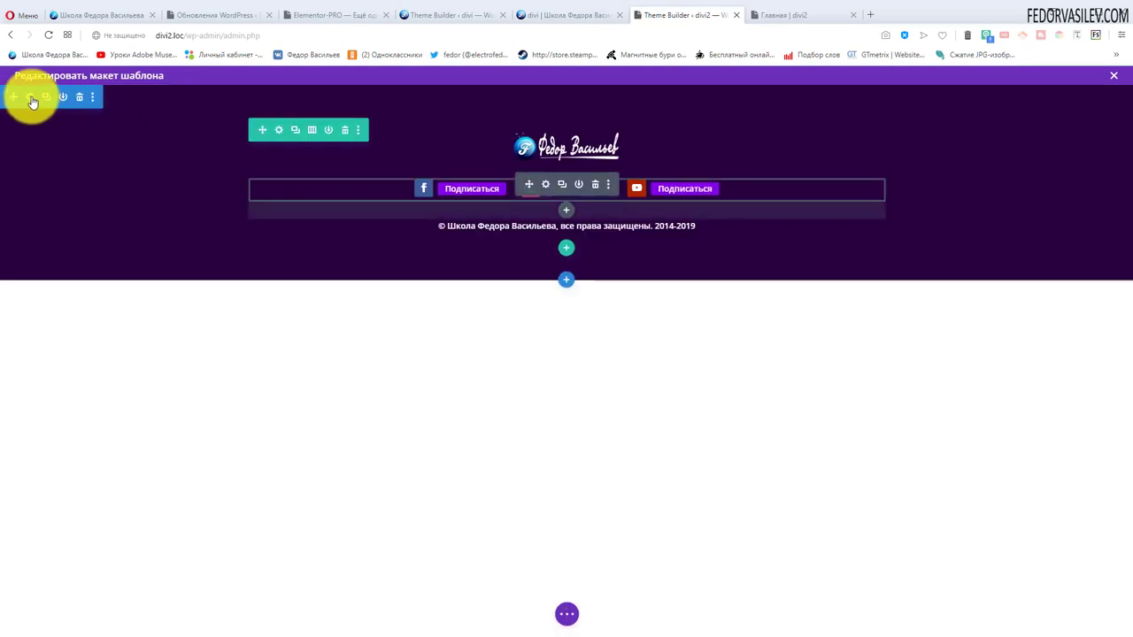
left_click(32, 100)
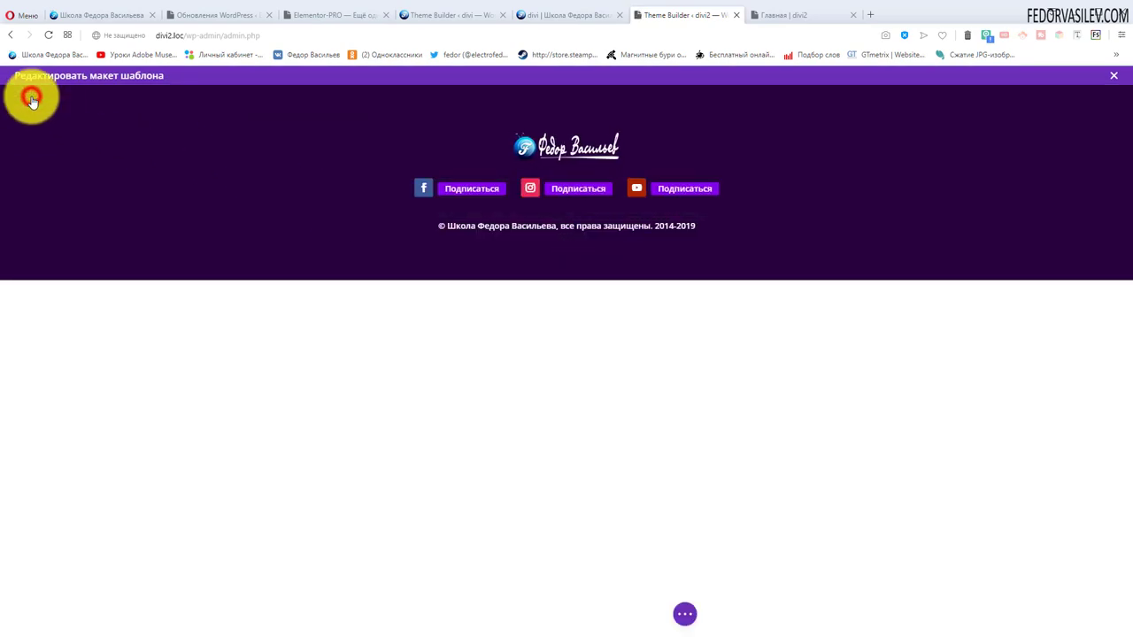
left_click(48, 223)
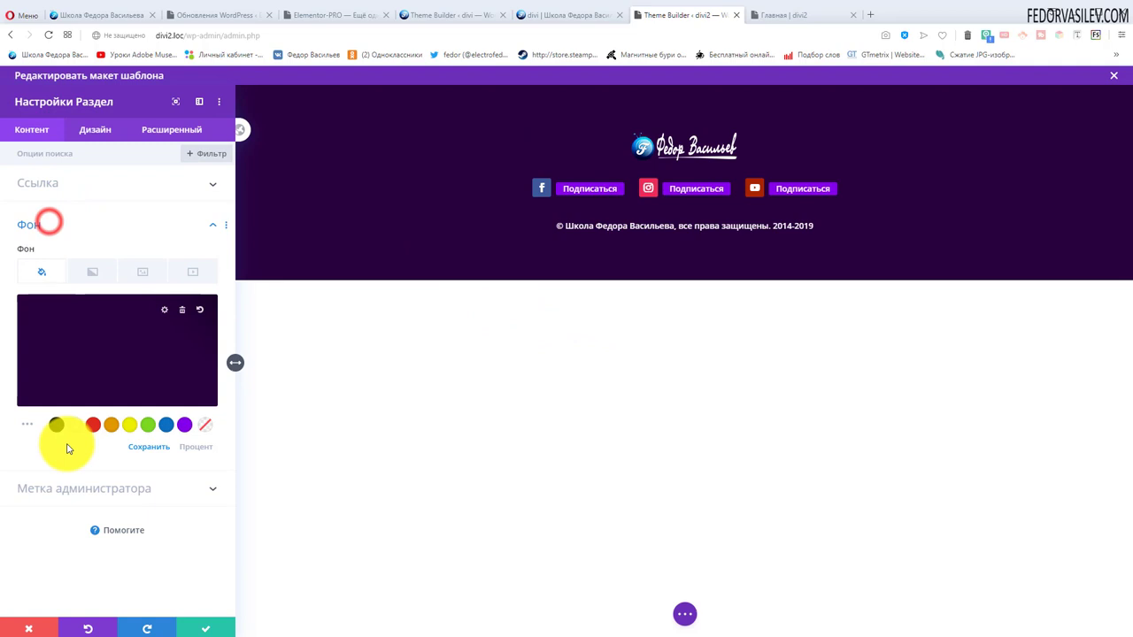
left_click(113, 425)
left_click(209, 626)
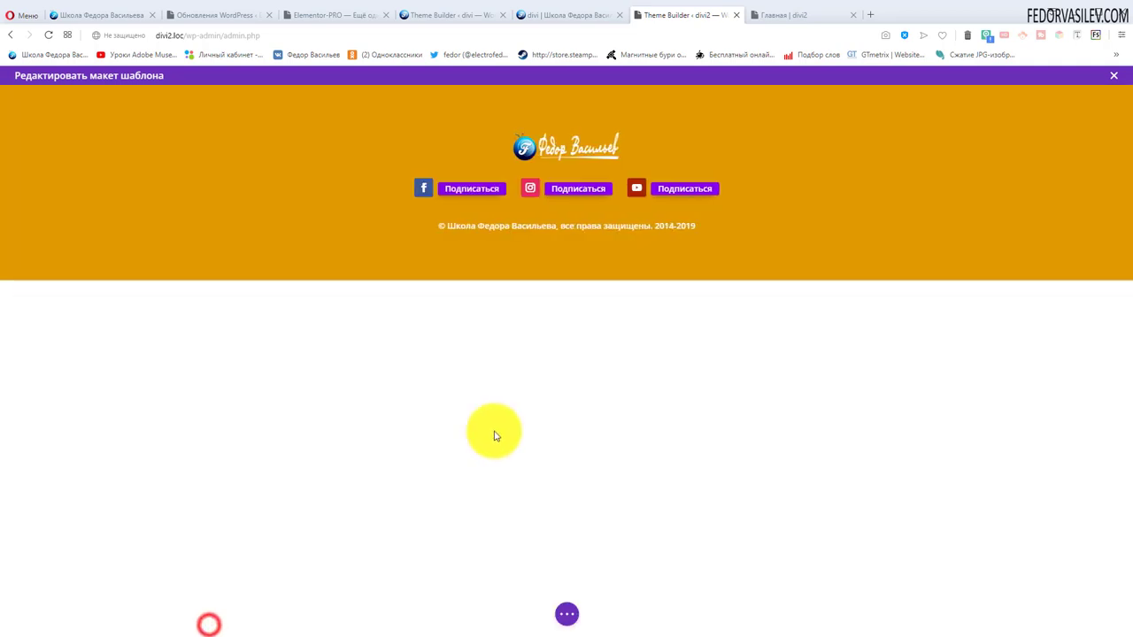
left_click(1113, 77)
left_click(633, 426)
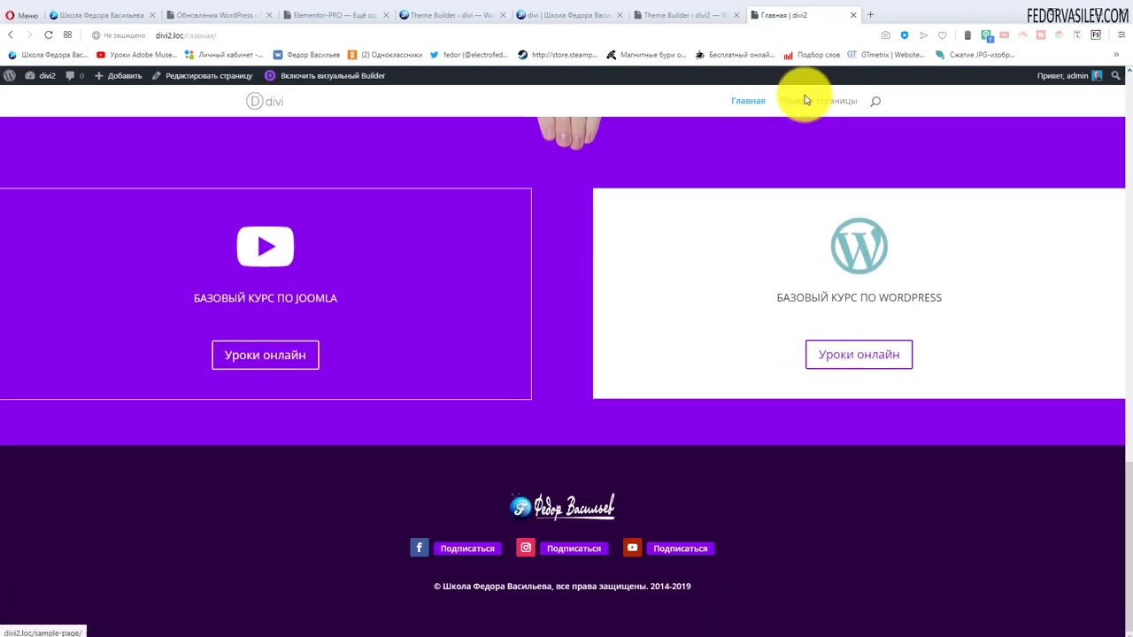
- Open the Пример страницы page on the live site and check its footer
left_click(805, 97)
scroll(973, 430, "down", 3)
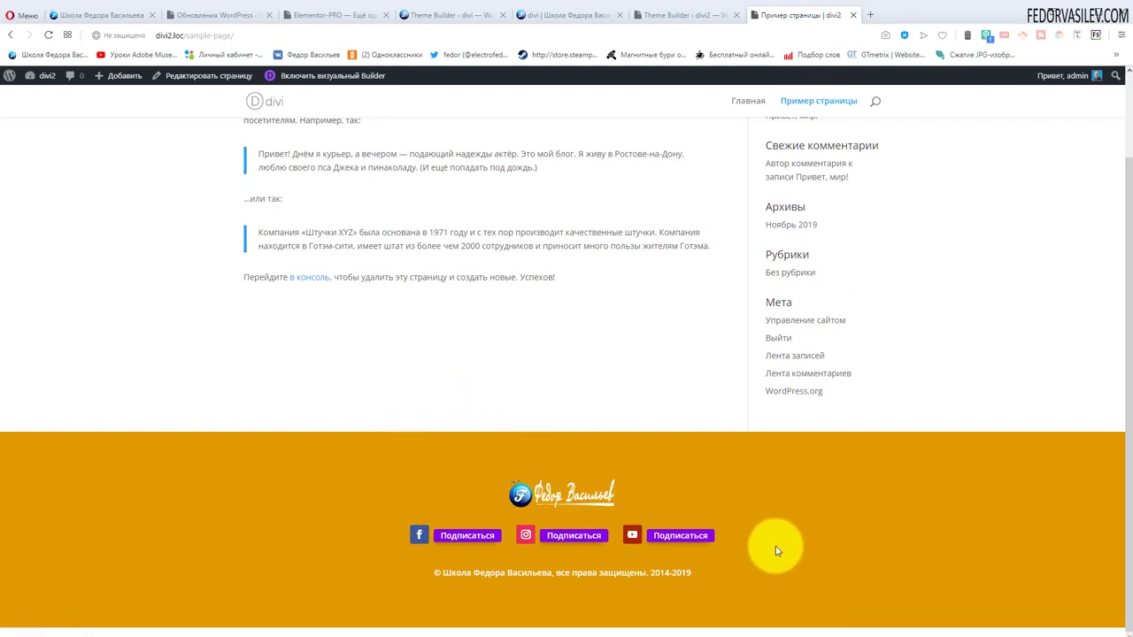
- Return to the Theme Builder, duplicate the Пример страницы template without assigning it, and delete the copy
left_click(684, 17)
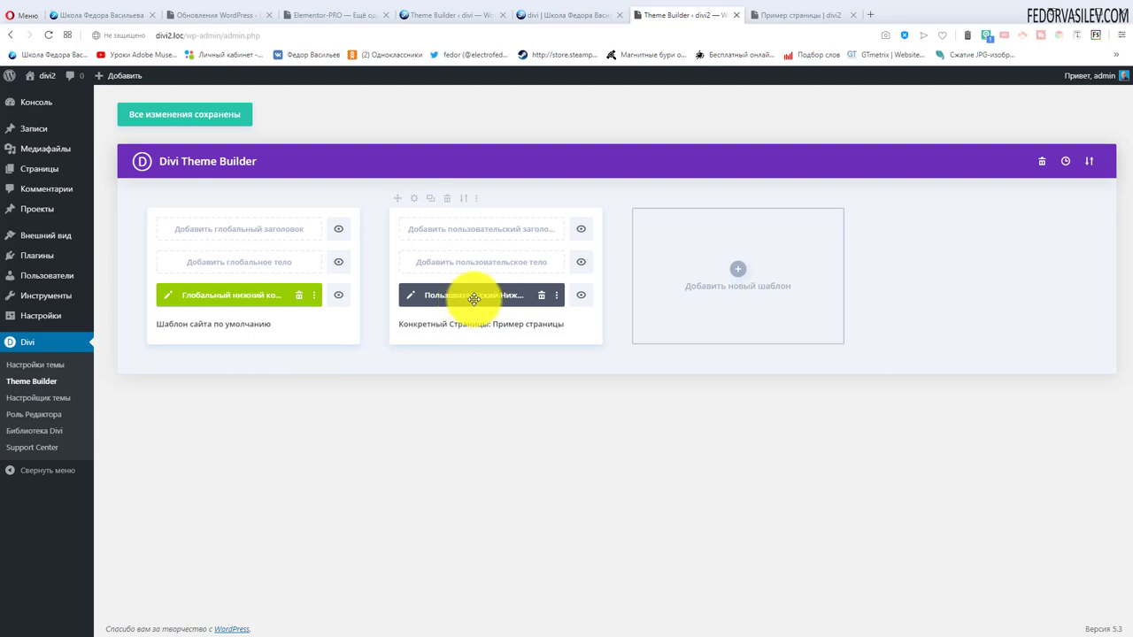
left_click(430, 202)
left_click(703, 206)
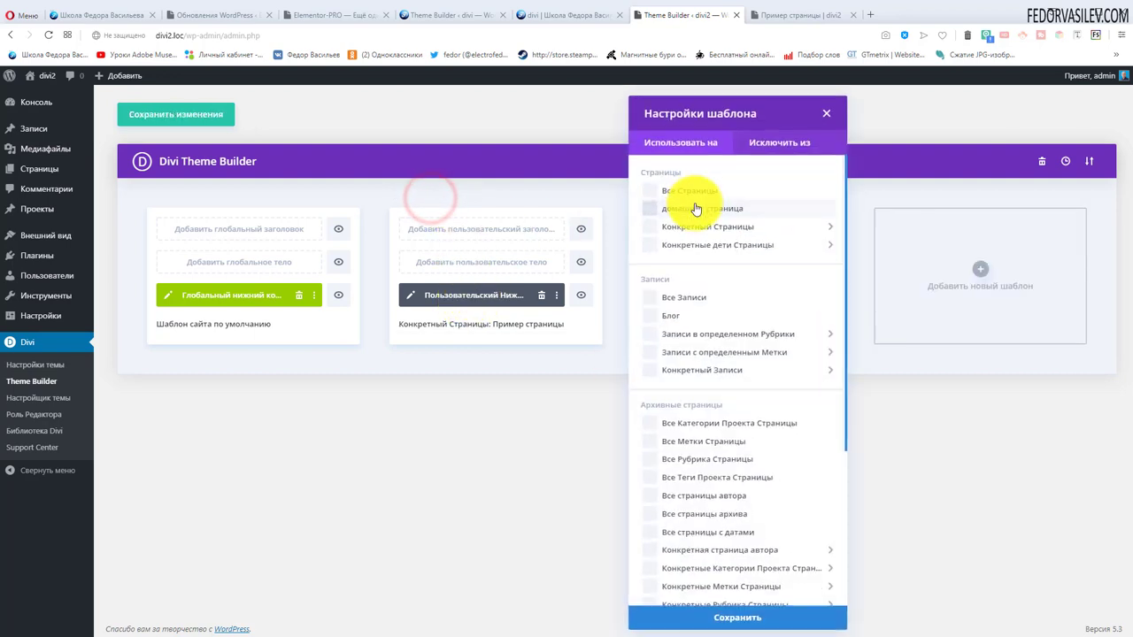
left_click(831, 118)
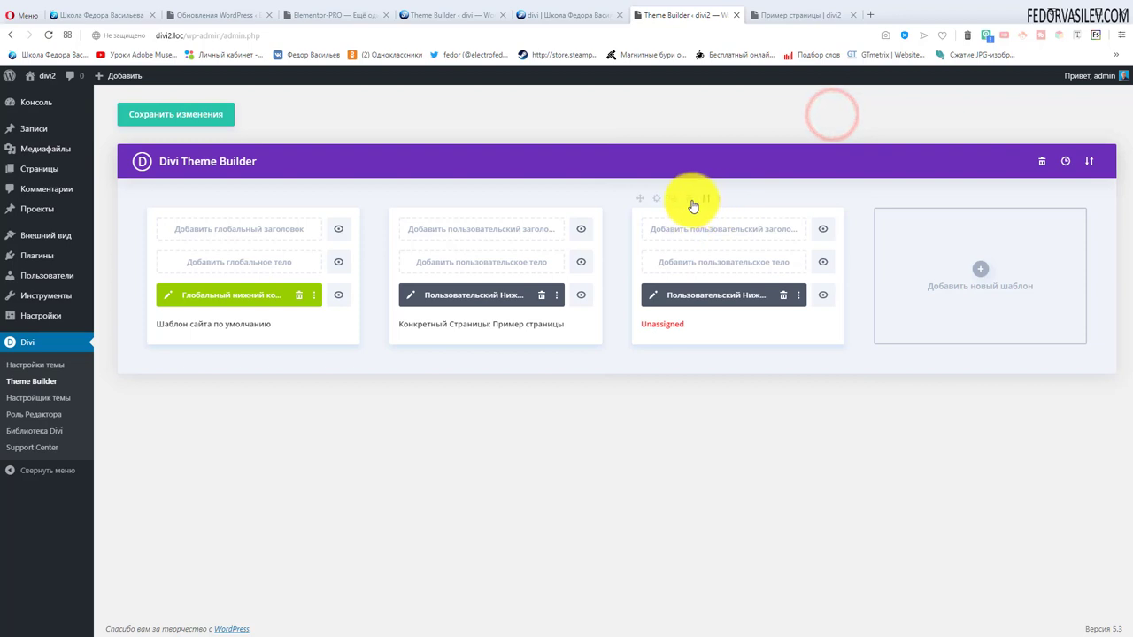
left_click(689, 198)
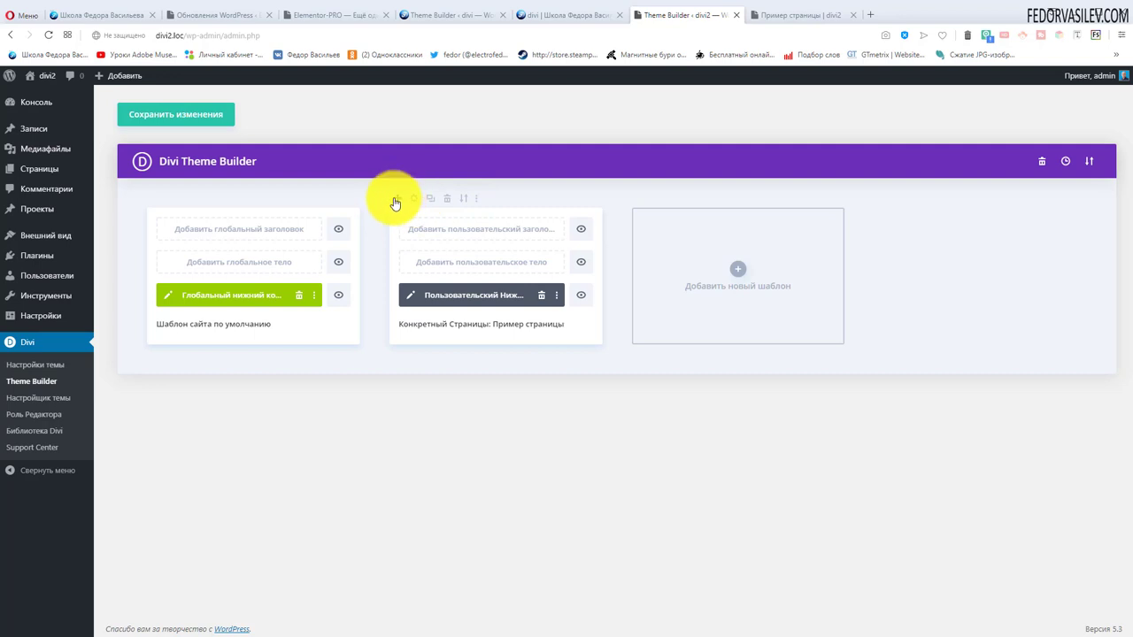
- Try to move the Пример страницы template to another position among the templates
left_click_drag(395, 203, 669, 232)
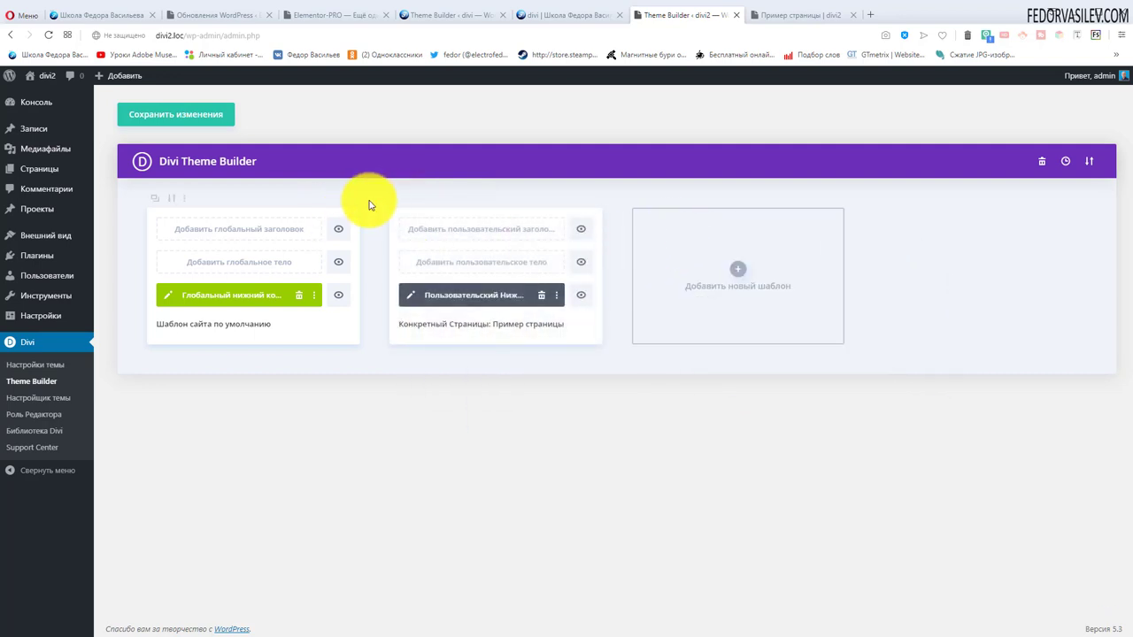